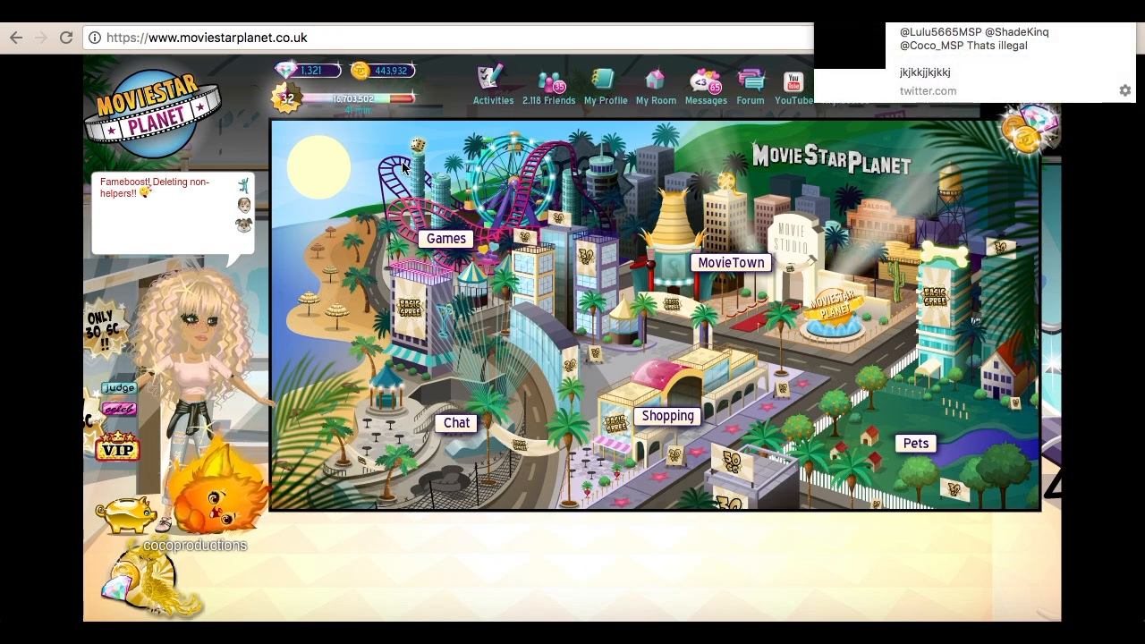
Step: Go to the ArtBook area of MovieTown and start a new ArtBook
{"action": "left_click", "coordinate": [1127, 15]}
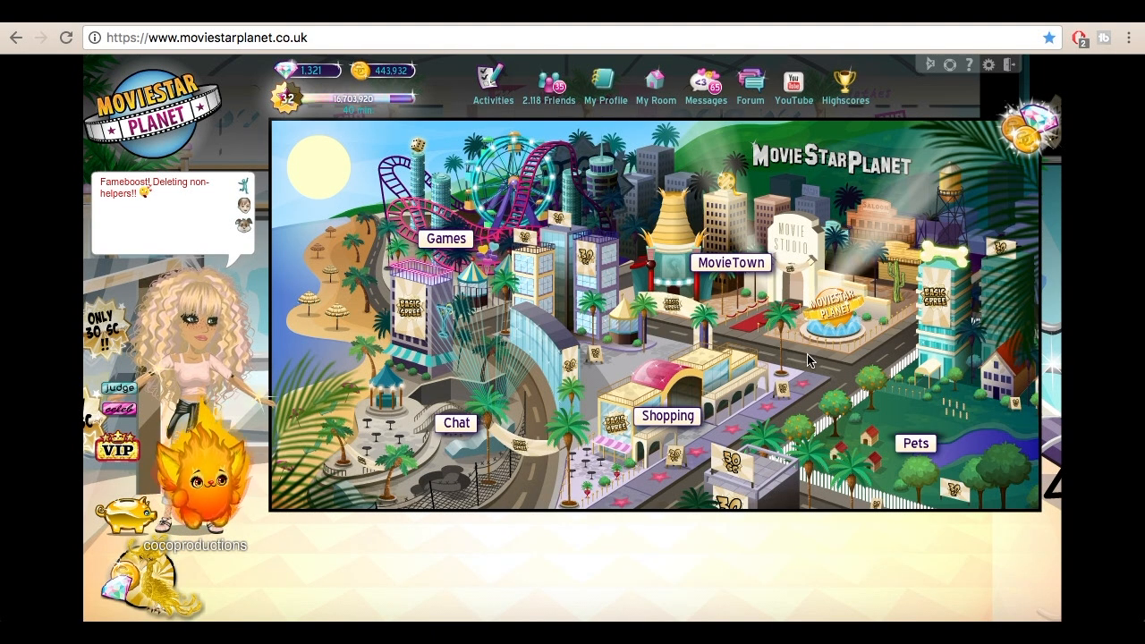
{"action": "left_click", "coordinate": [749, 272]}
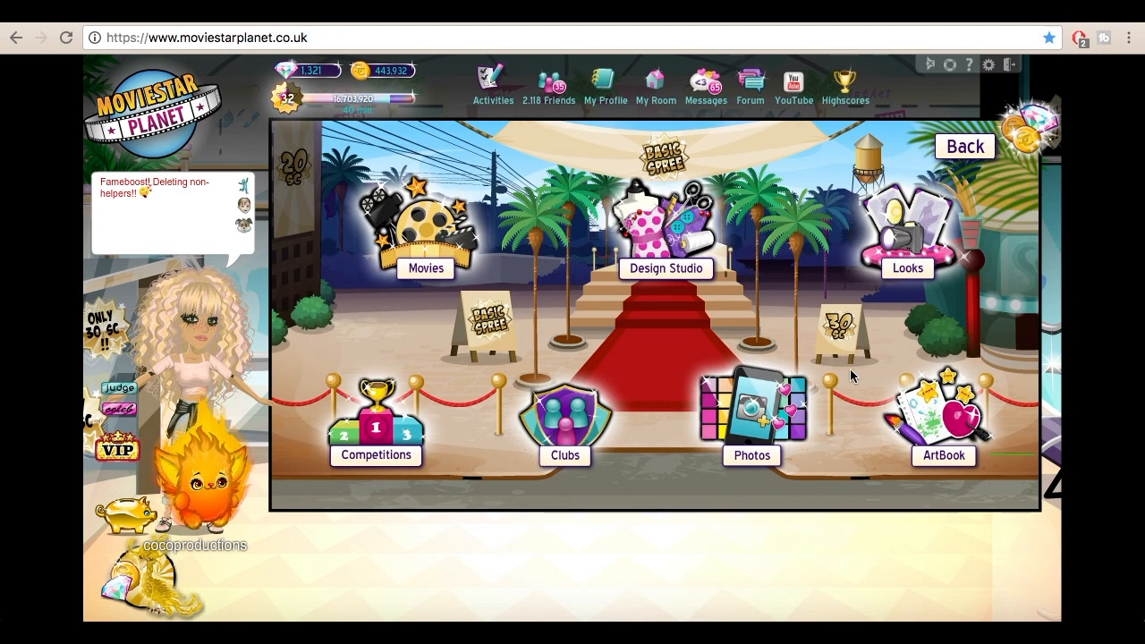
{"action": "left_click", "coordinate": [918, 422]}
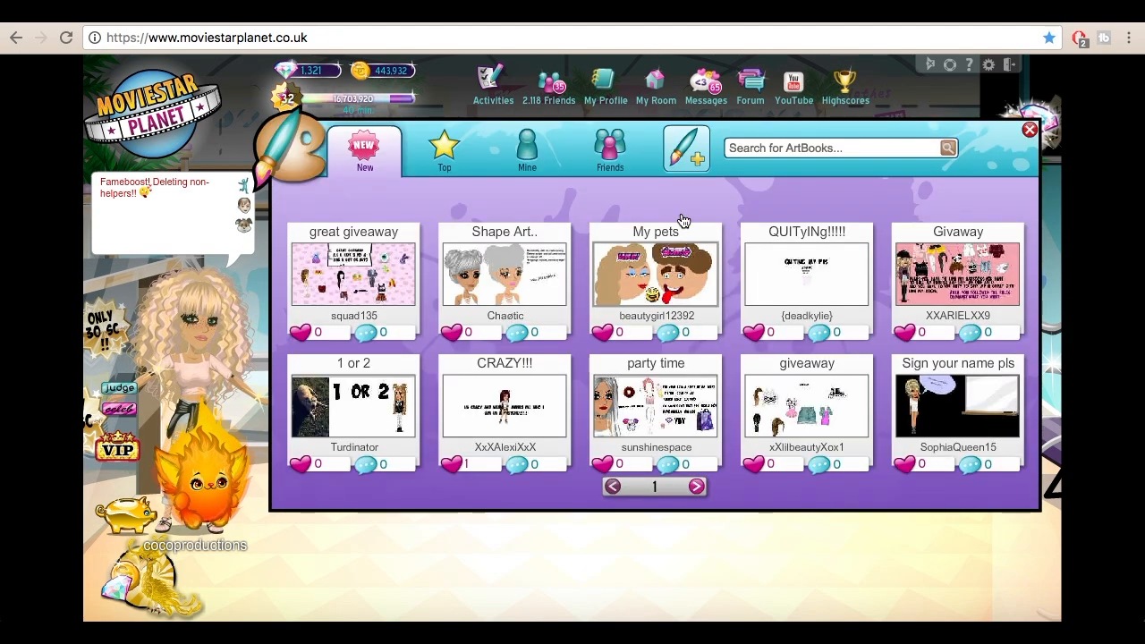
{"action": "left_click", "coordinate": [687, 147]}
Step: Add a bright green square from the coloured shapes and enlarge it to cover the whole ArtBook page as a background
{"action": "left_click", "coordinate": [982, 239]}
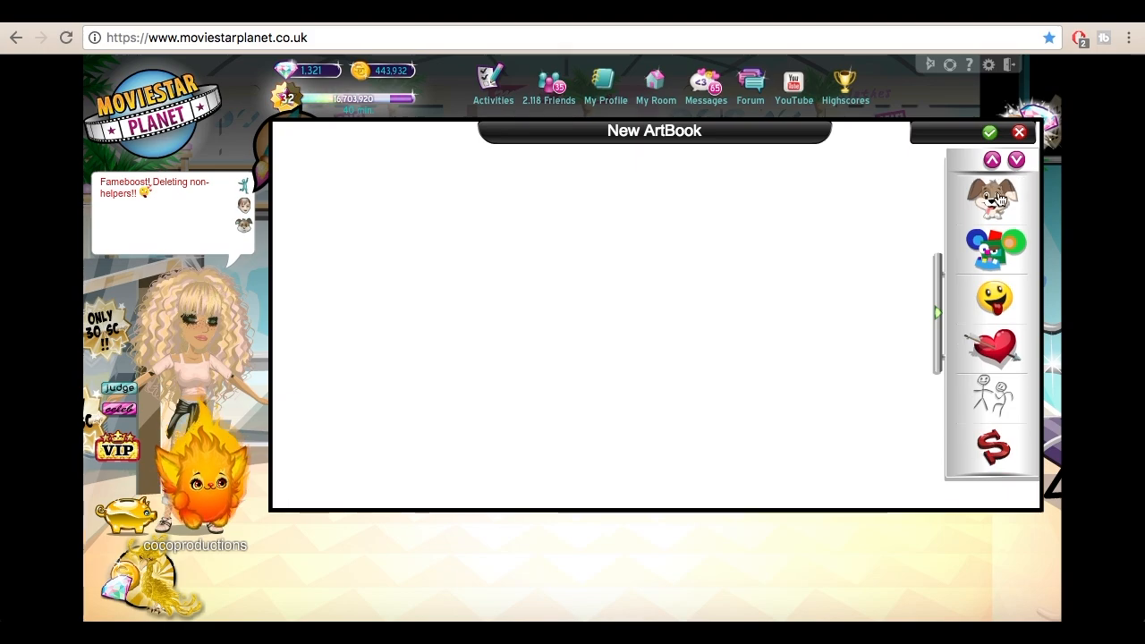
{"action": "left_click", "coordinate": [981, 240]}
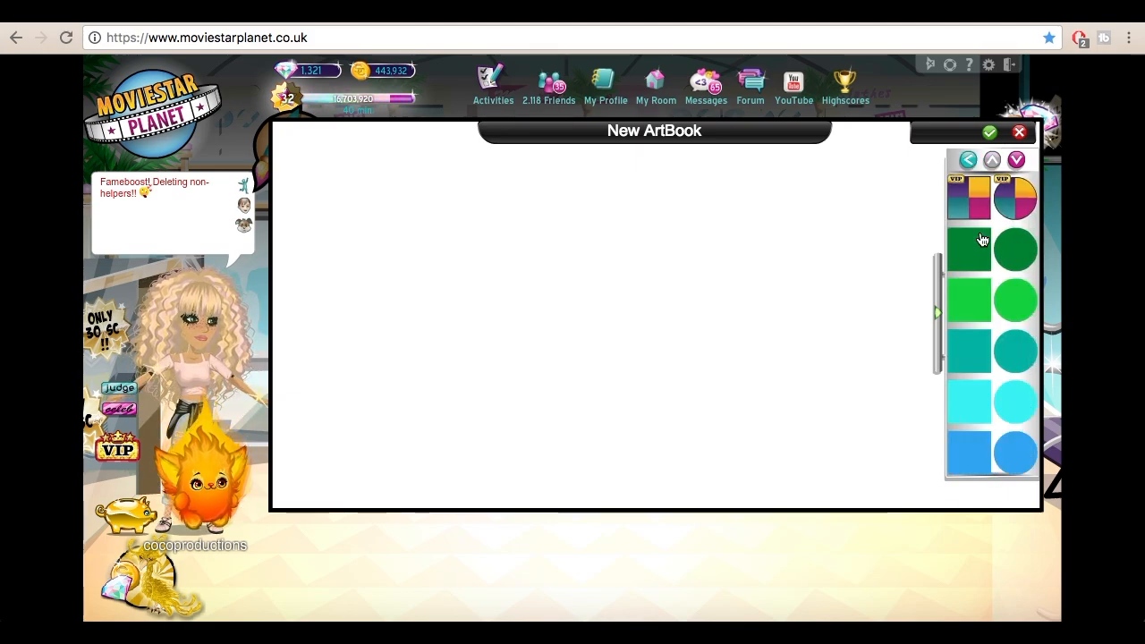
{"action": "left_click", "coordinate": [974, 299]}
{"action": "left_click_drag", "start_coordinate": [782, 252], "coordinate": [904, 618]}
{"action": "left_click_drag", "start_coordinate": [654, 431], "coordinate": [232, 85]}
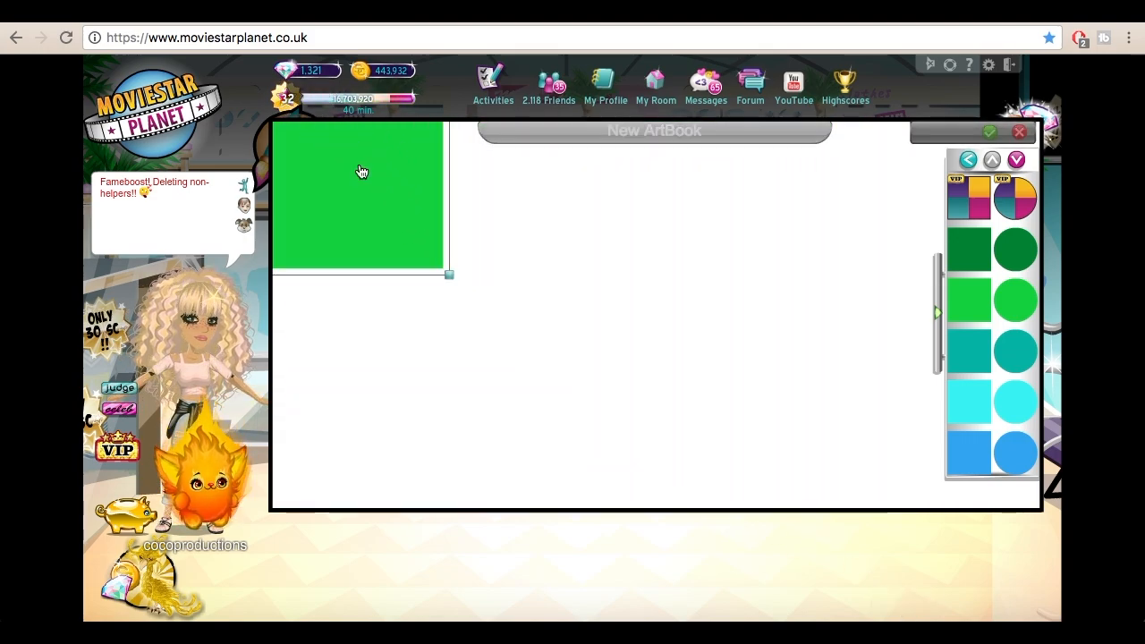
{"action": "left_click_drag", "start_coordinate": [363, 173], "coordinate": [249, 59]}
{"action": "left_click_drag", "start_coordinate": [333, 158], "coordinate": [1048, 629]}
{"action": "left_click", "coordinate": [968, 160]}
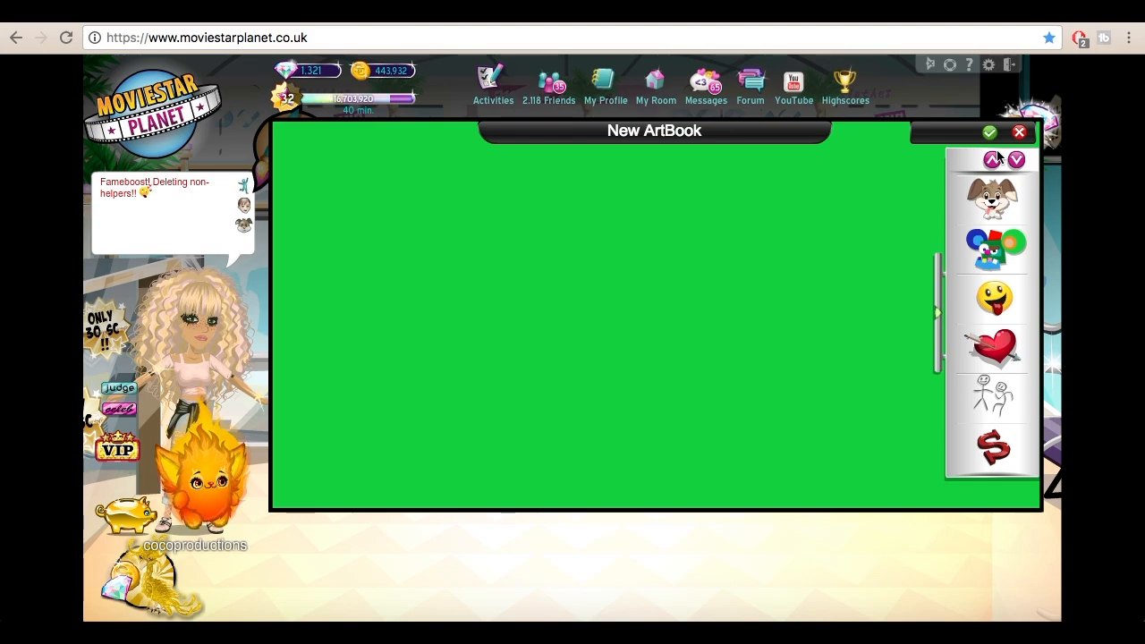
Step: Add the account's own avatar to the page, enlarge it and centre it with head and upper body in view
{"action": "left_click", "coordinate": [992, 161]}
{"action": "left_click", "coordinate": [989, 242]}
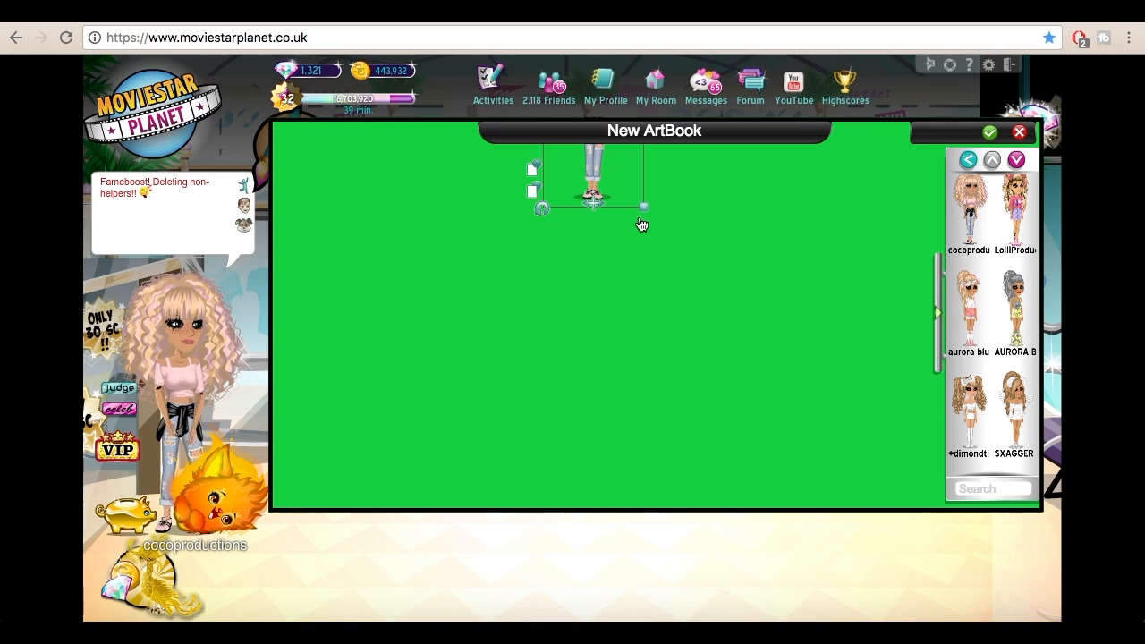
{"action": "left_click_drag", "start_coordinate": [643, 219], "coordinate": [760, 519]}
{"action": "left_click_drag", "start_coordinate": [648, 220], "coordinate": [624, 375]}
{"action": "left_click_drag", "start_coordinate": [586, 236], "coordinate": [560, 224]}
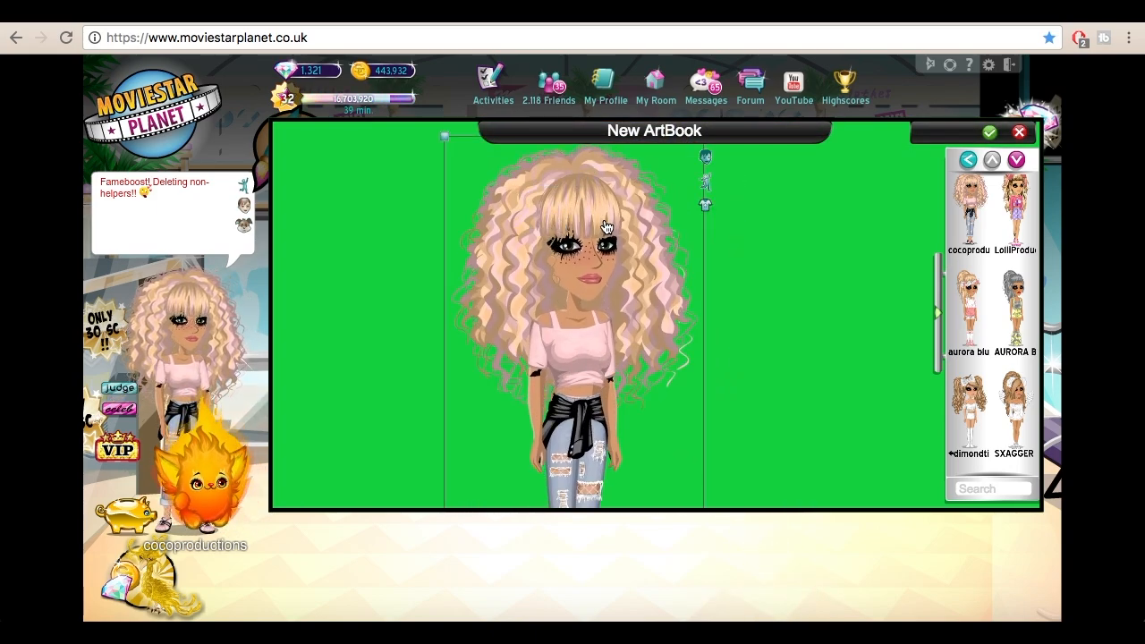
Step: Browse the Poses animations and give the avatar a pose with one hand on the hip and the other behind the head
{"action": "left_click", "coordinate": [704, 181]}
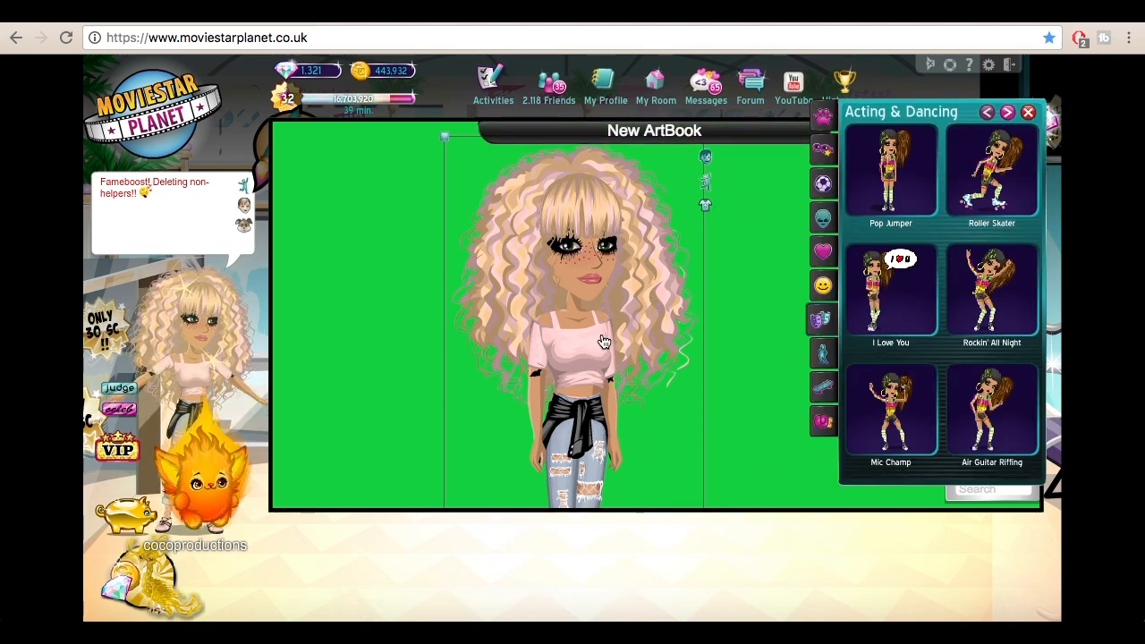
{"action": "left_click", "coordinate": [821, 352]}
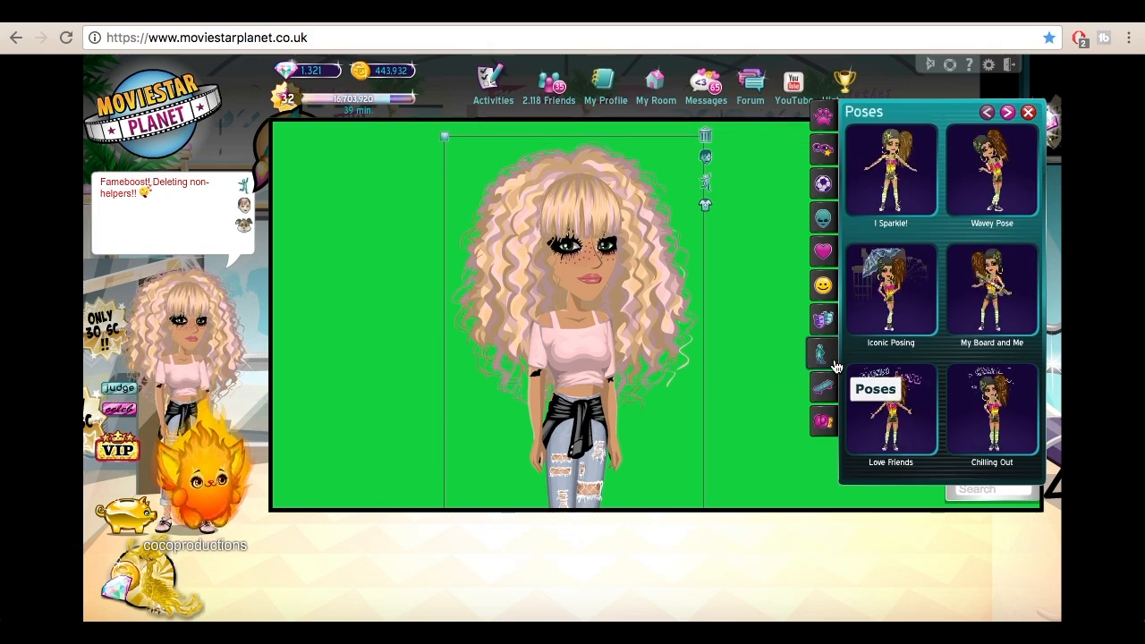
{"action": "left_click", "coordinate": [1008, 112]}
{"action": "left_click", "coordinate": [1008, 112]}
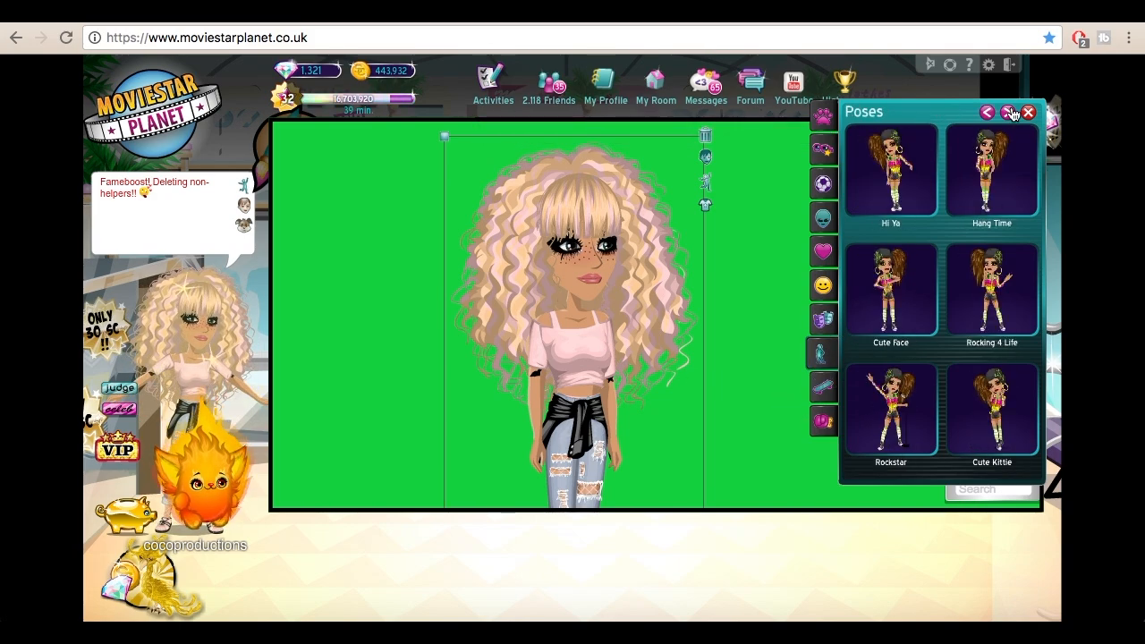
{"action": "left_click", "coordinate": [1008, 112]}
{"action": "left_click", "coordinate": [1009, 112]}
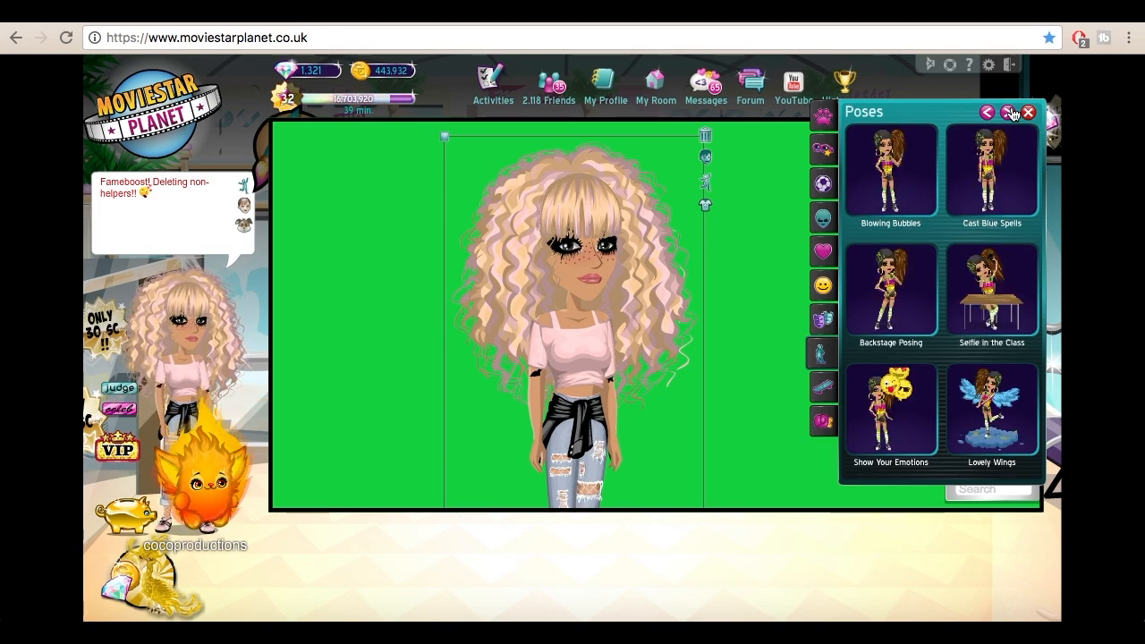
{"action": "left_click", "coordinate": [921, 182]}
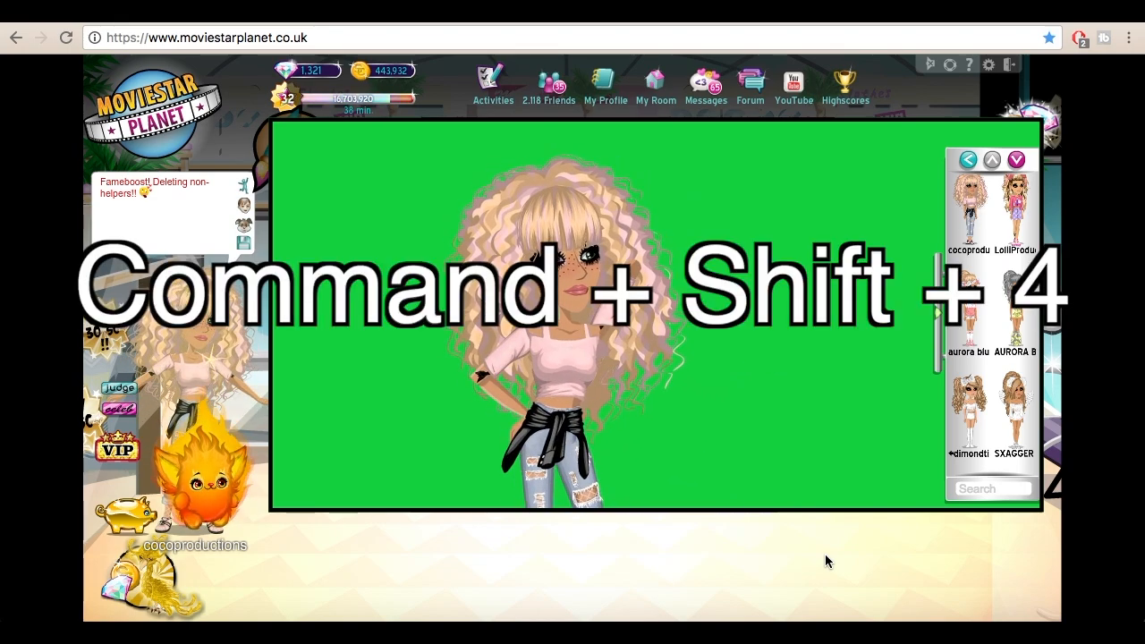
Step: Capture a screenshot of only the area around the posed avatar on the green background
{"action": "key", "text": "super+shift+4"}
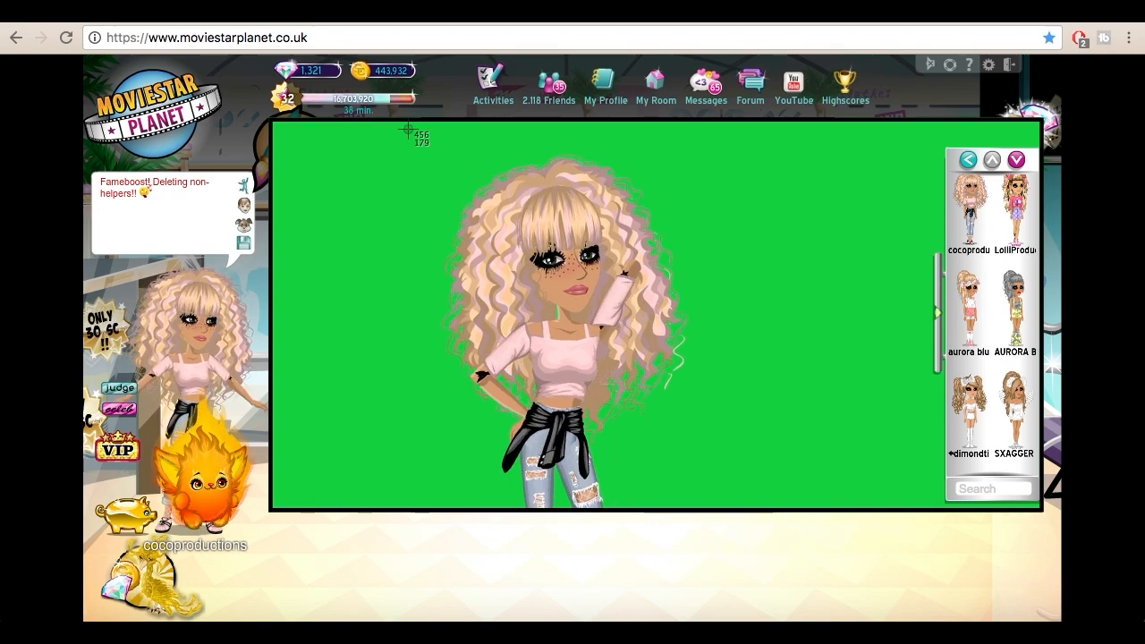
{"action": "left_click_drag", "start_coordinate": [408, 130], "coordinate": [775, 507]}
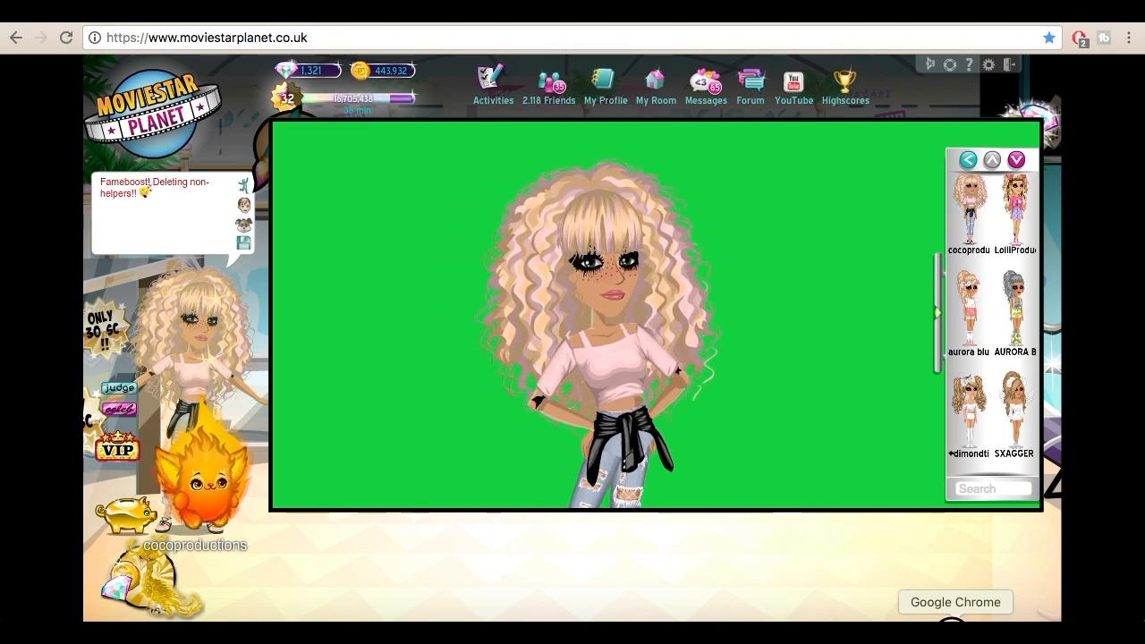
Step: Open a new incognito window in Google Chrome and load lunapic.com
{"action": "right_click", "coordinate": [955, 630]}
{"action": "left_click", "coordinate": [919, 503]}
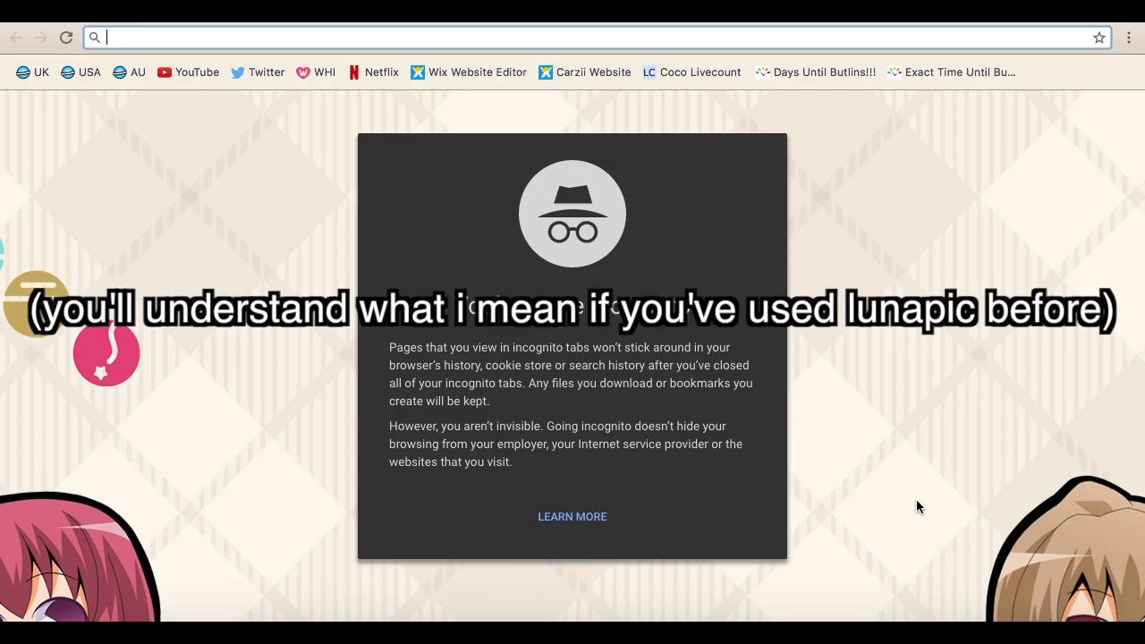
{"action": "type", "text": "lu"}
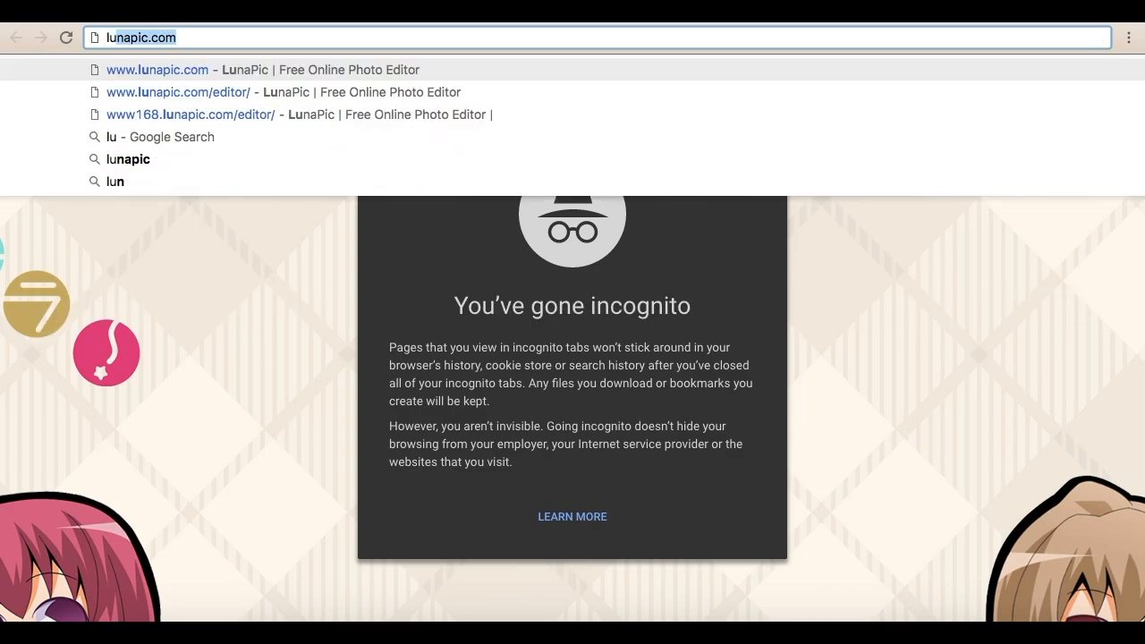
{"action": "key", "text": "Return"}
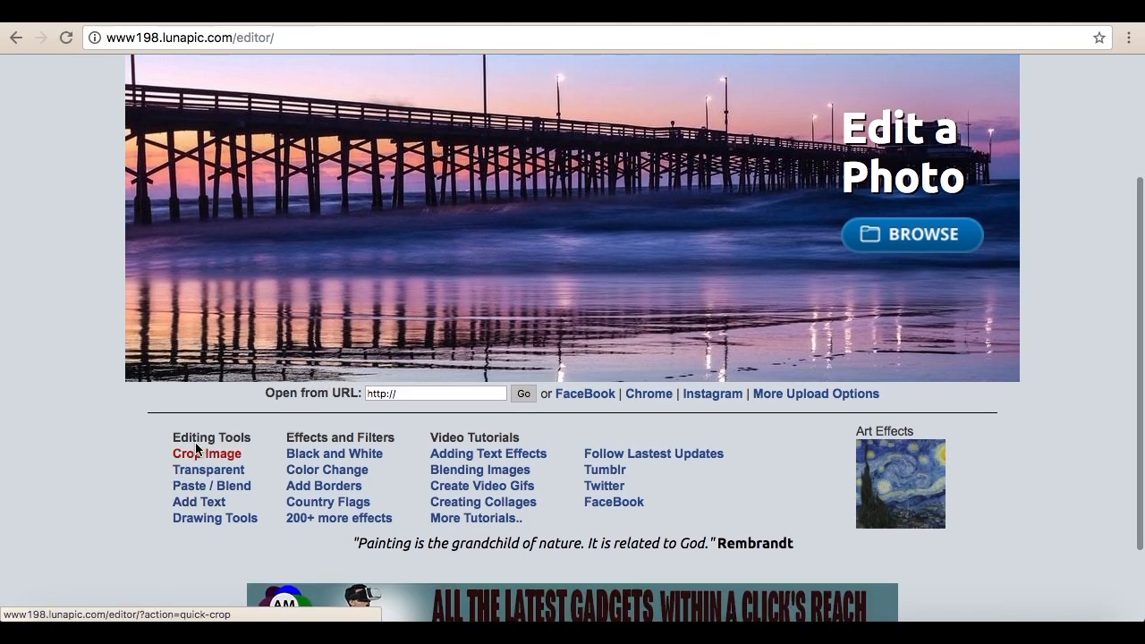
Step: Upload the Desktop file "Screen Shot 2017-06-20 at 23.45.45" to LunaPic's Transparent tool
{"action": "left_click", "coordinate": [220, 470]}
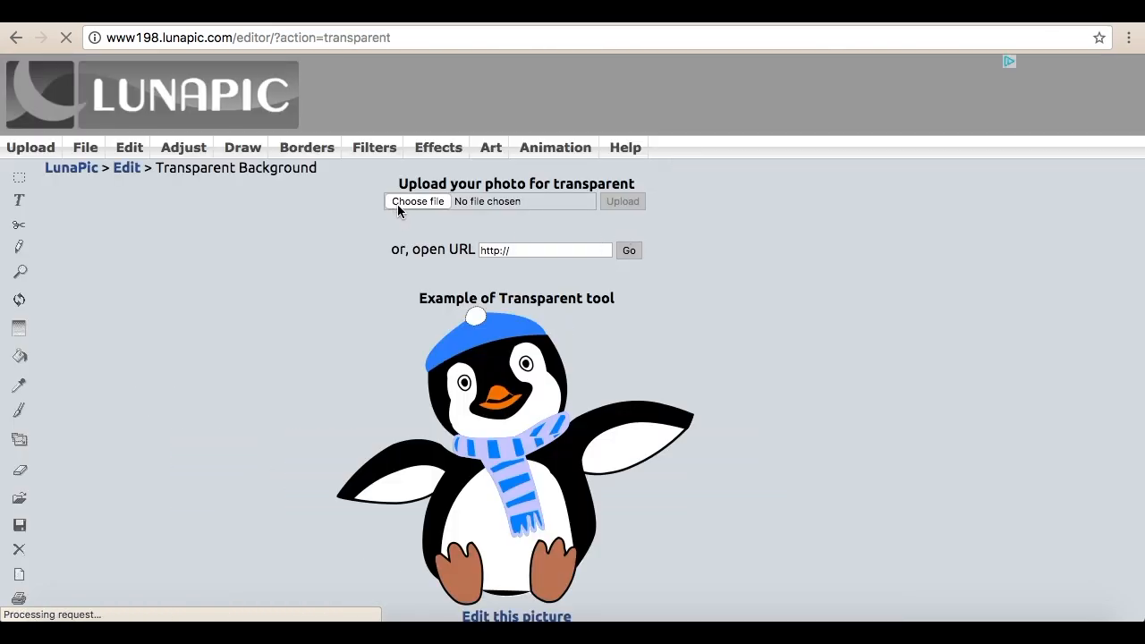
{"action": "left_click", "coordinate": [399, 204]}
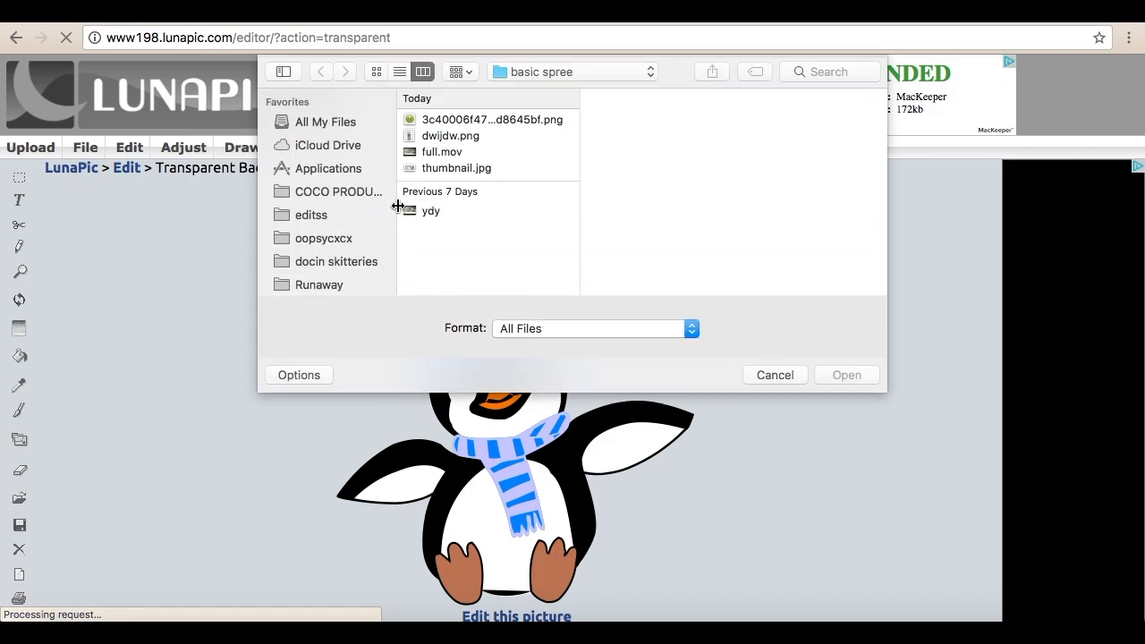
{"action": "scroll", "coordinate": [331, 223], "scroll_direction": "down", "scroll_amount": 5}
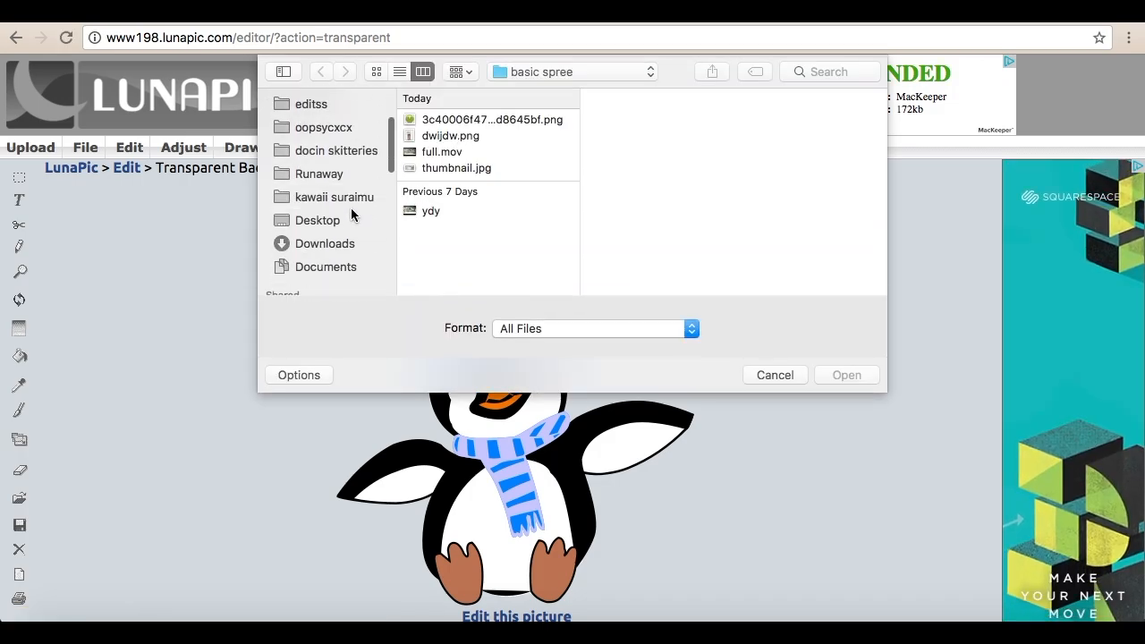
{"action": "left_click", "coordinate": [331, 224]}
{"action": "scroll", "coordinate": [429, 187], "scroll_direction": "down", "scroll_amount": 3}
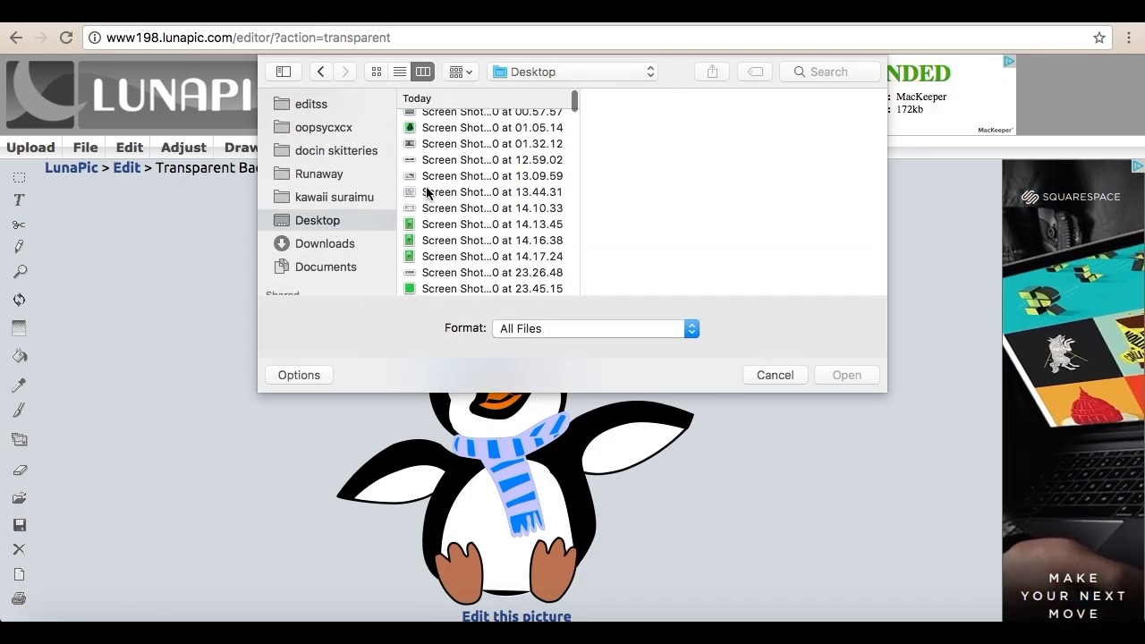
{"action": "scroll", "coordinate": [414, 238], "scroll_direction": "up", "scroll_amount": 1}
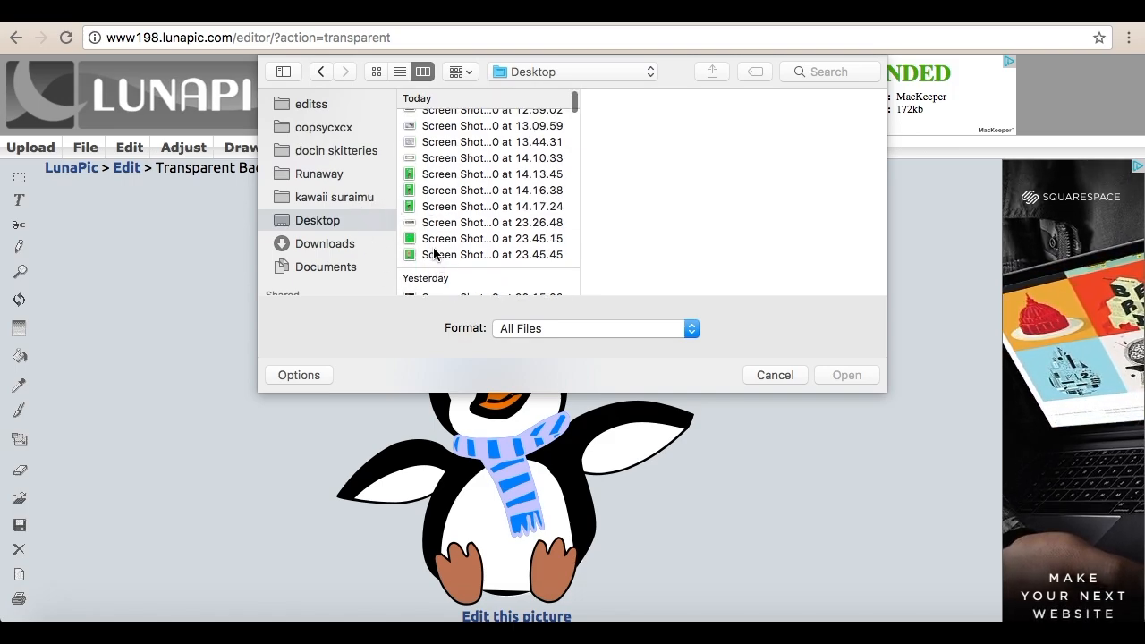
{"action": "left_click", "coordinate": [434, 254]}
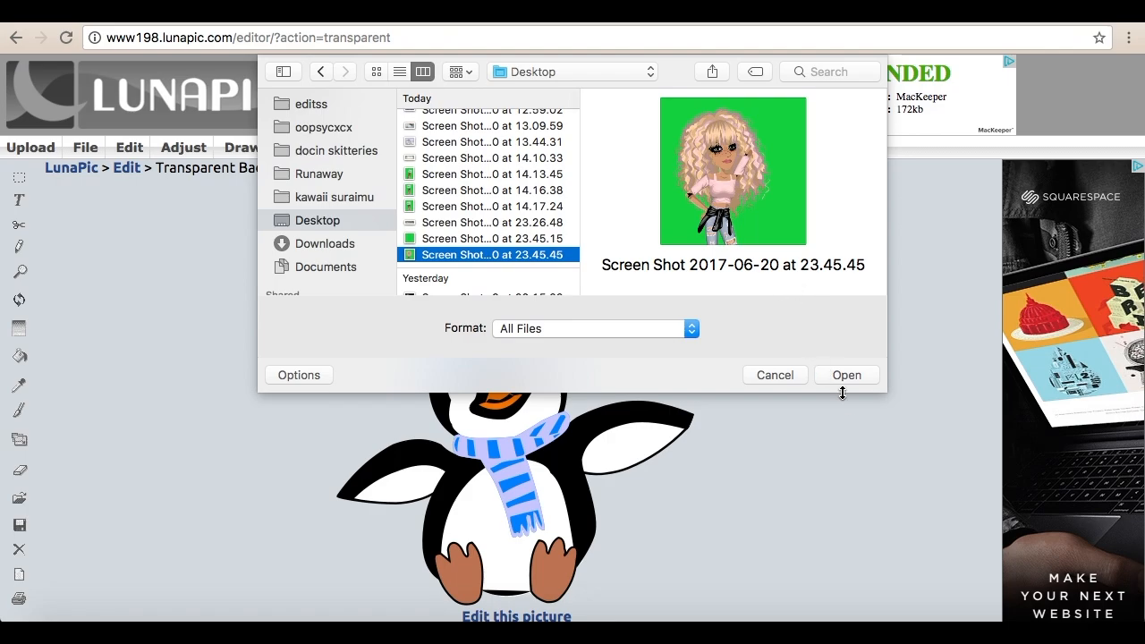
{"action": "left_click", "coordinate": [846, 379]}
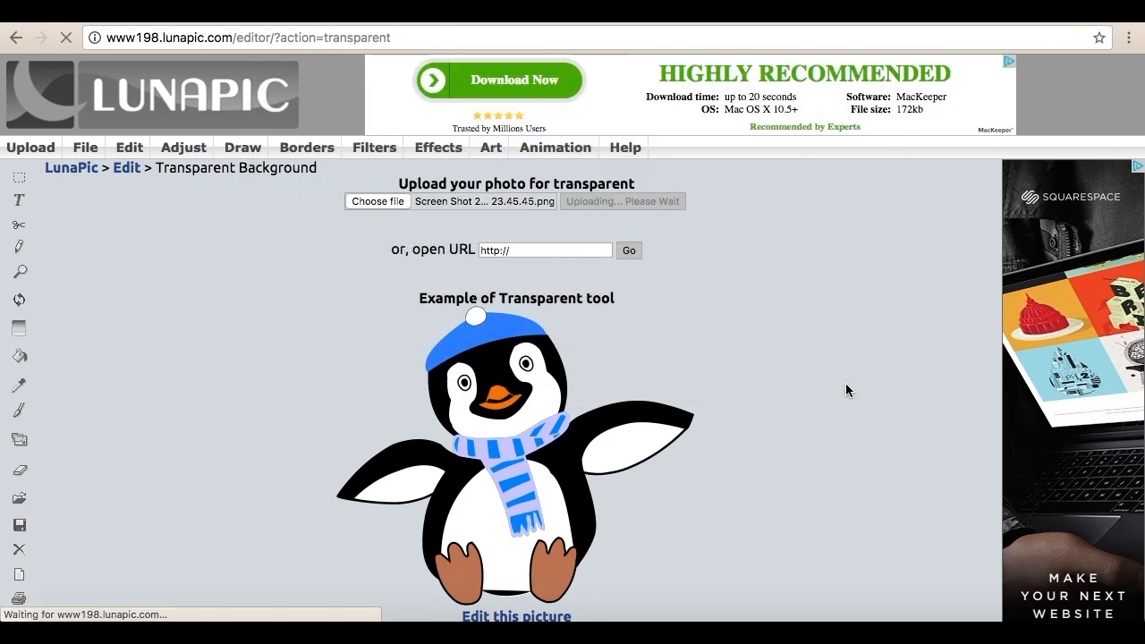
Step: Make the green background colour of the uploaded avatar image transparent
{"action": "scroll", "coordinate": [896, 422], "scroll_direction": "down", "scroll_amount": 2}
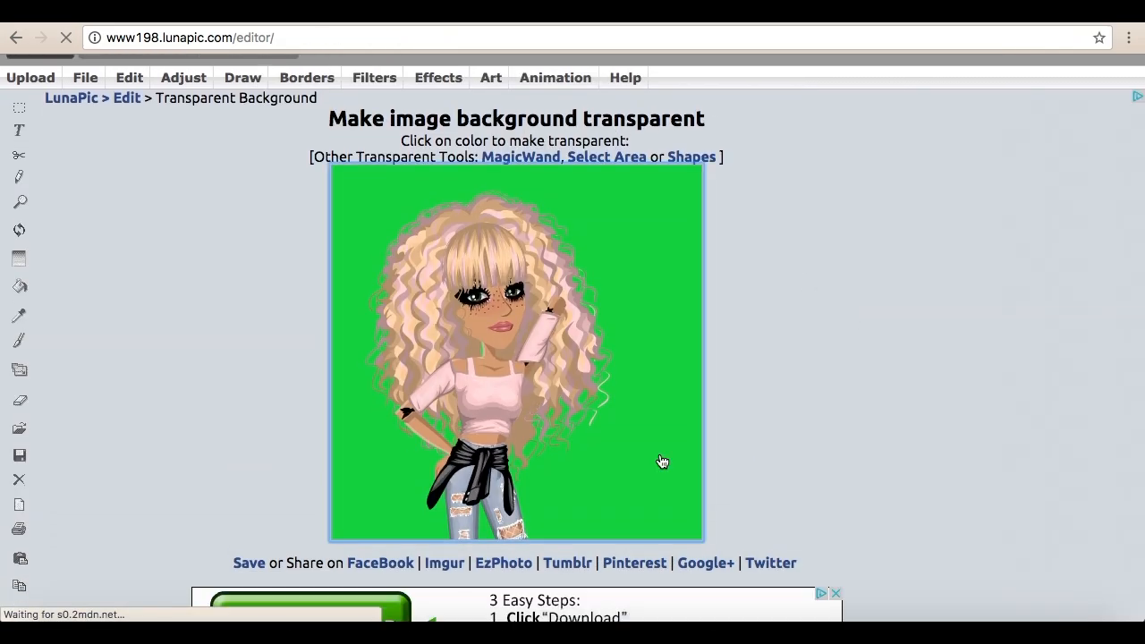
{"action": "left_click", "coordinate": [662, 461]}
{"action": "scroll", "coordinate": [743, 432], "scroll_direction": "down", "scroll_amount": 4}
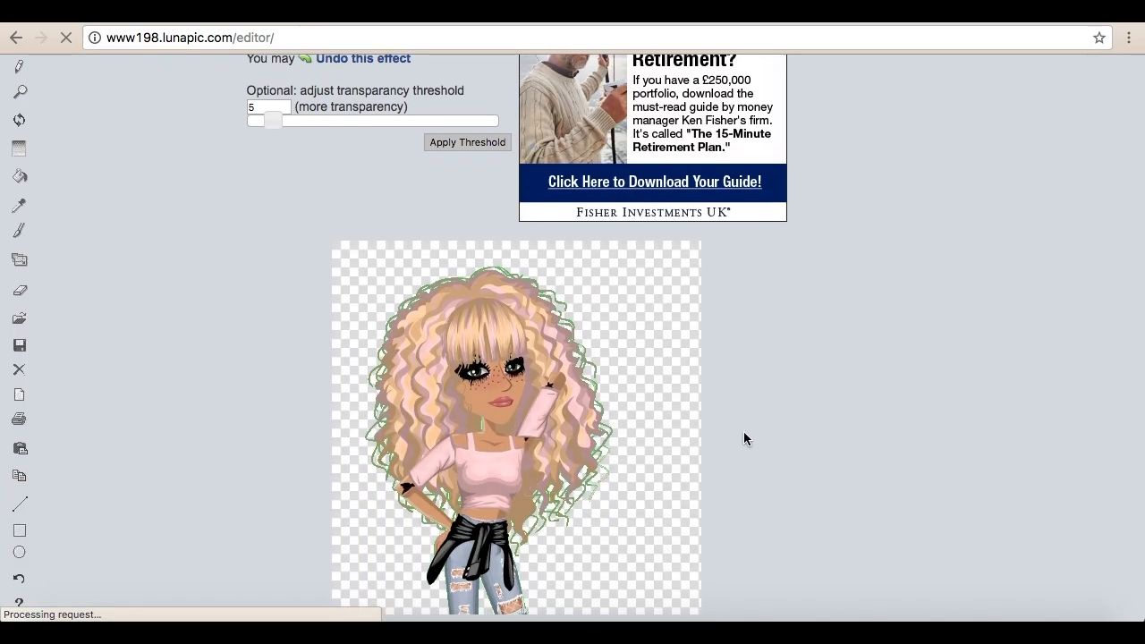
Step: Set the transparency threshold to 25 and inspect the edges of the avatar cut-out
{"action": "left_click", "coordinate": [375, 121]}
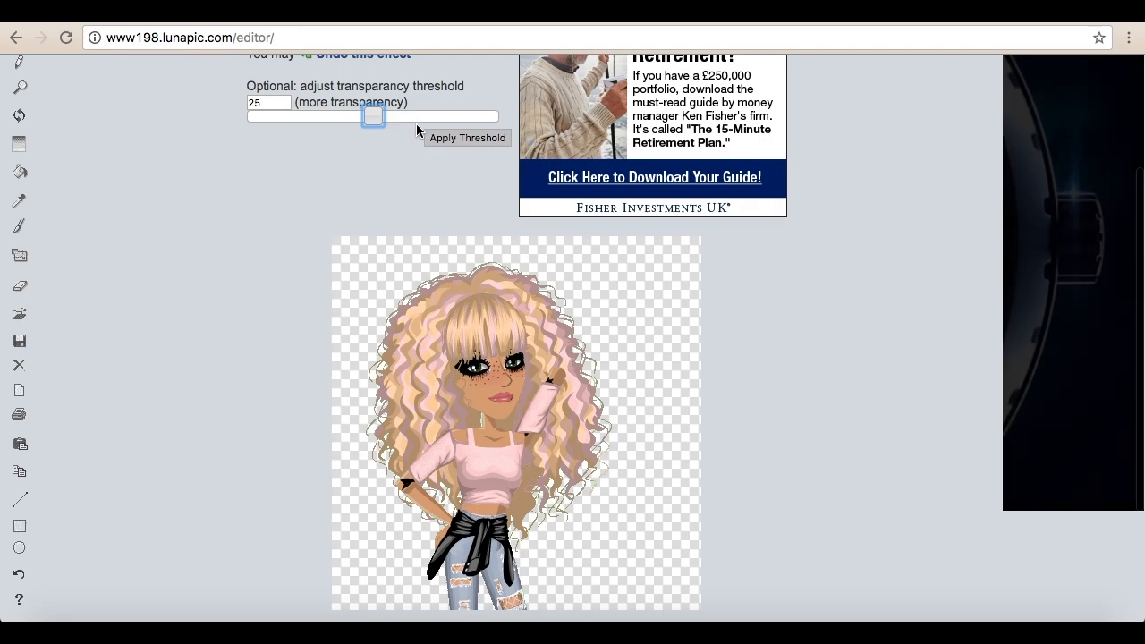
{"action": "scroll", "coordinate": [426, 332], "scroll_direction": "down", "scroll_amount": 2}
{"action": "scroll", "coordinate": [426, 331], "scroll_direction": "up", "scroll_amount": 2}
{"action": "left_click_drag", "start_coordinate": [429, 186], "coordinate": [677, 218]}
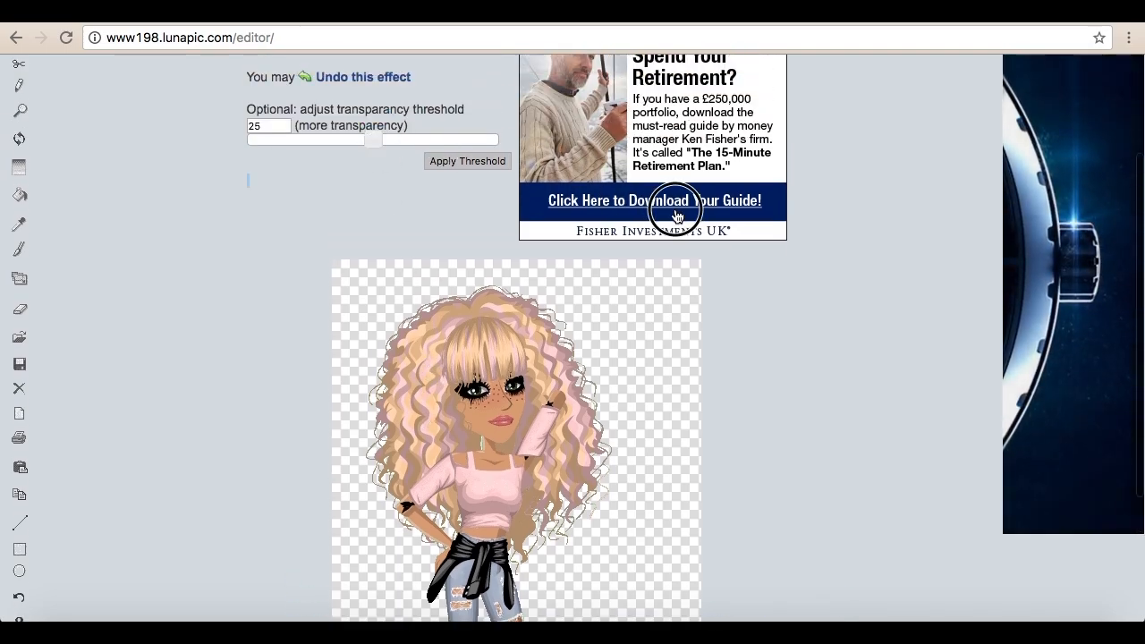
Step: Try transparency thresholds near the maximum, near the minimum and at 21 to compare their effect on the avatar
{"action": "left_click", "coordinate": [490, 140]}
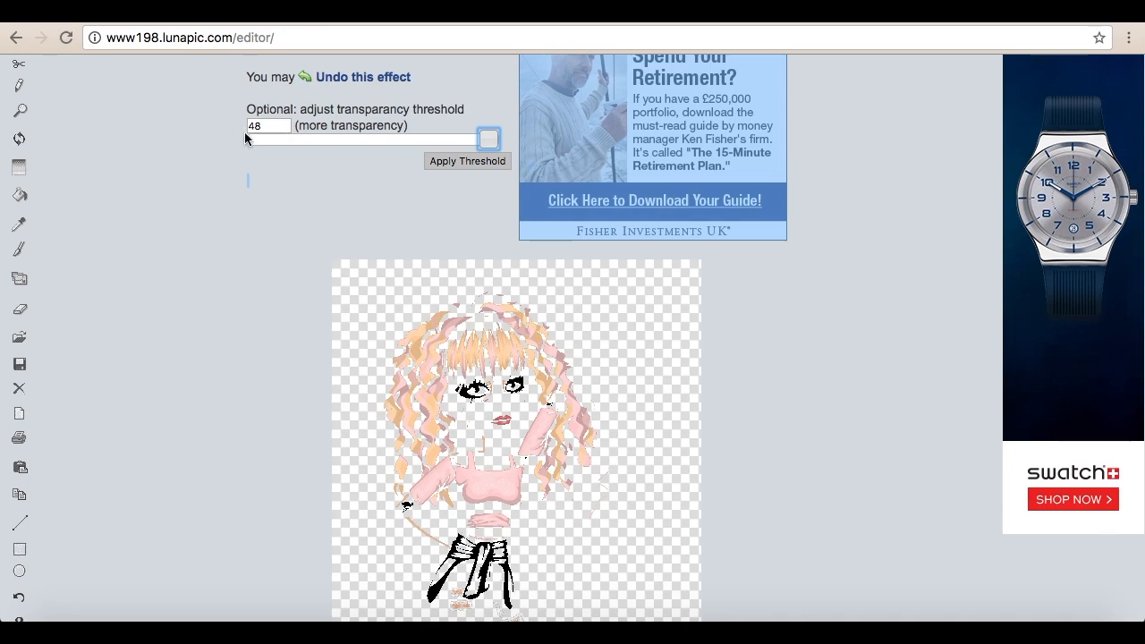
{"action": "left_click", "coordinate": [248, 139]}
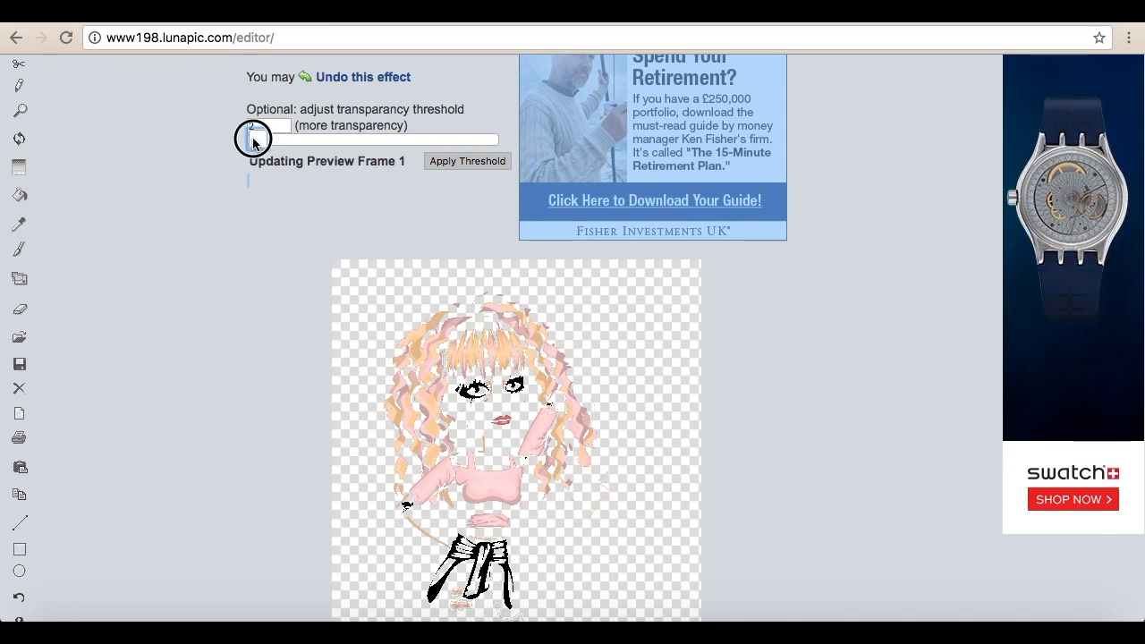
{"action": "left_click", "coordinate": [354, 141]}
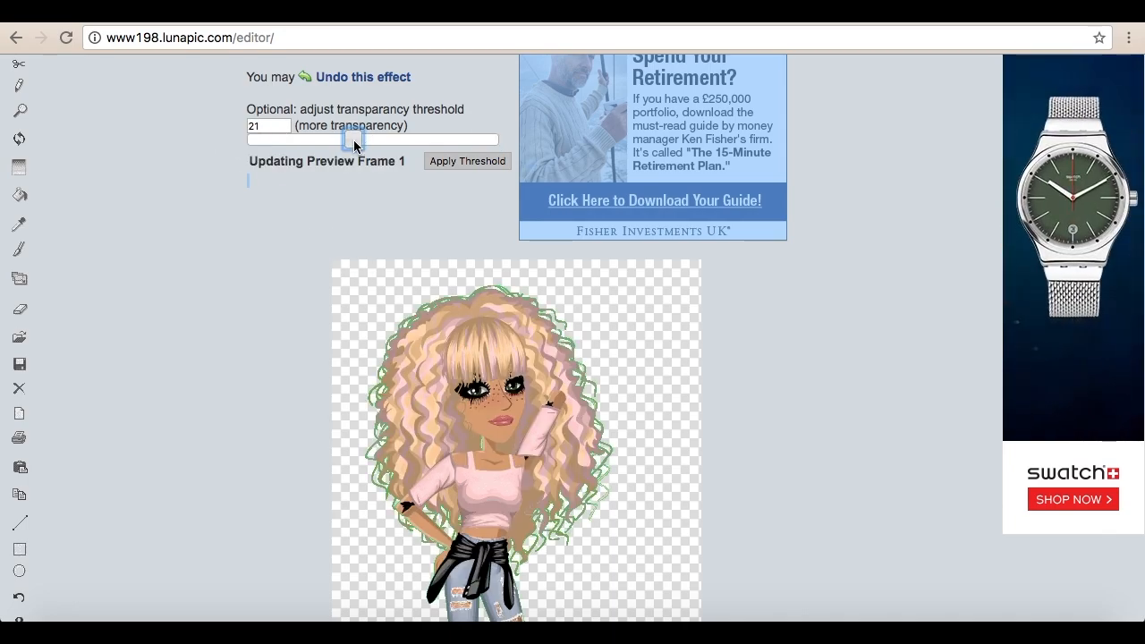
Step: Set the transparency threshold to 27 and check the whole avatar in the preview
{"action": "left_click", "coordinate": [384, 139]}
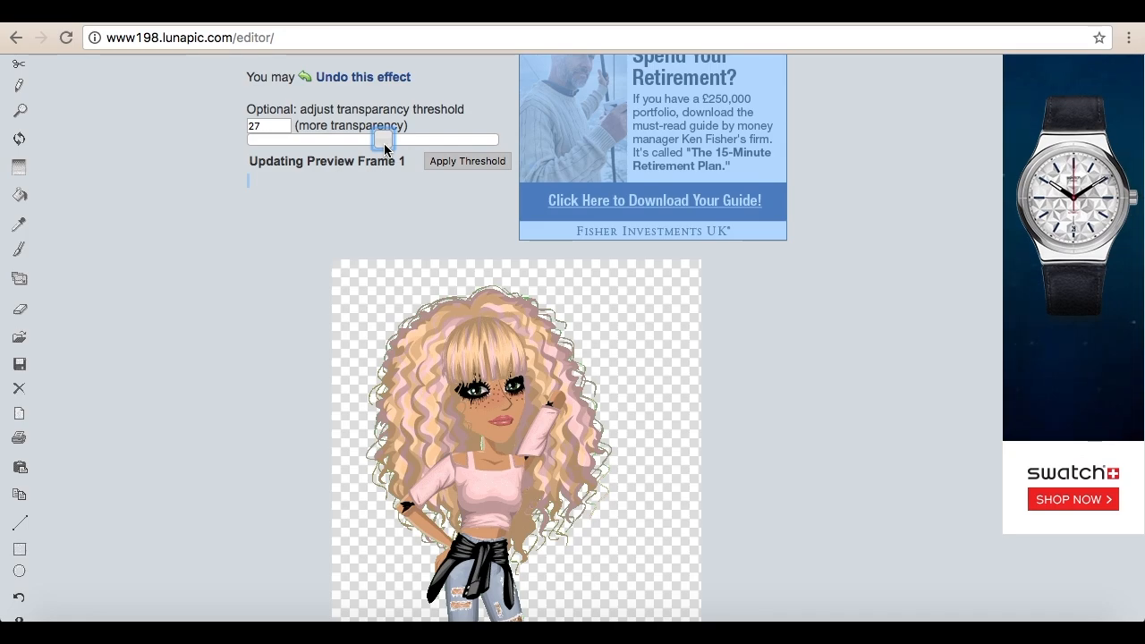
{"action": "scroll", "coordinate": [398, 287], "scroll_direction": "down", "scroll_amount": 2}
{"action": "scroll", "coordinate": [447, 350], "scroll_direction": "up", "scroll_amount": 2}
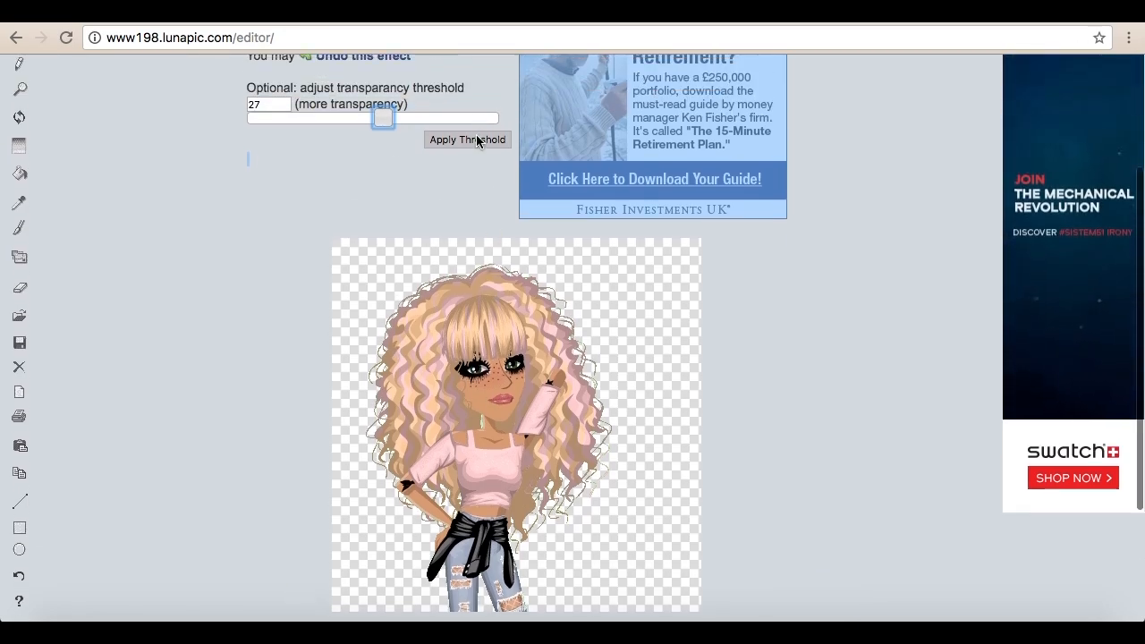
Step: Apply the transparency threshold of 27 and save the avatar cut-out to the computer as a PNG
{"action": "left_click", "coordinate": [472, 145]}
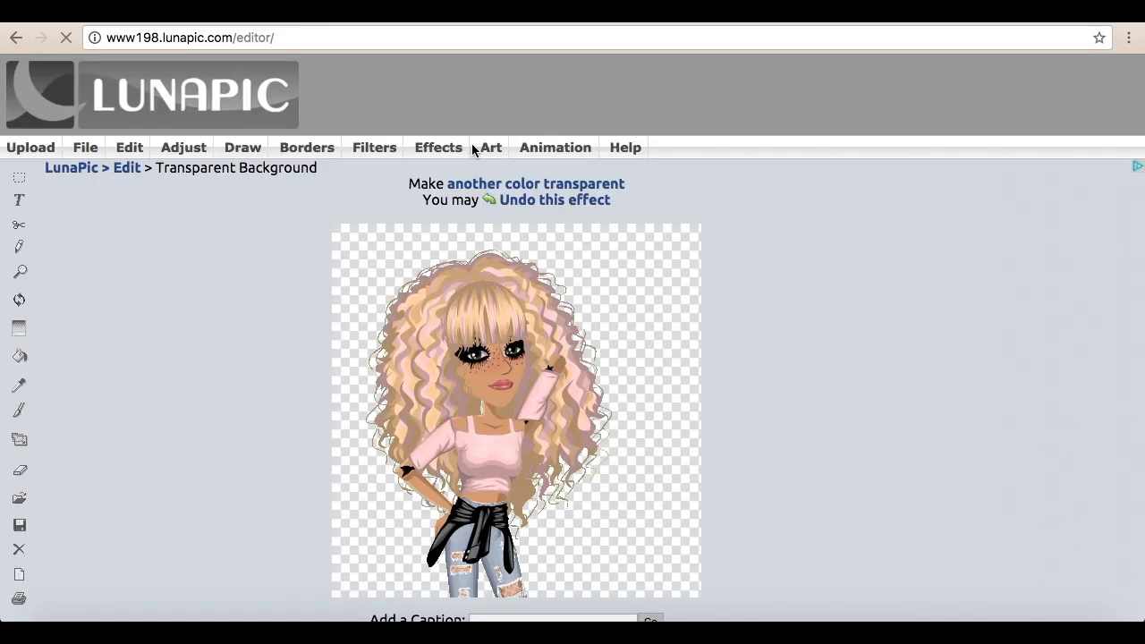
{"action": "left_click", "coordinate": [85, 147]}
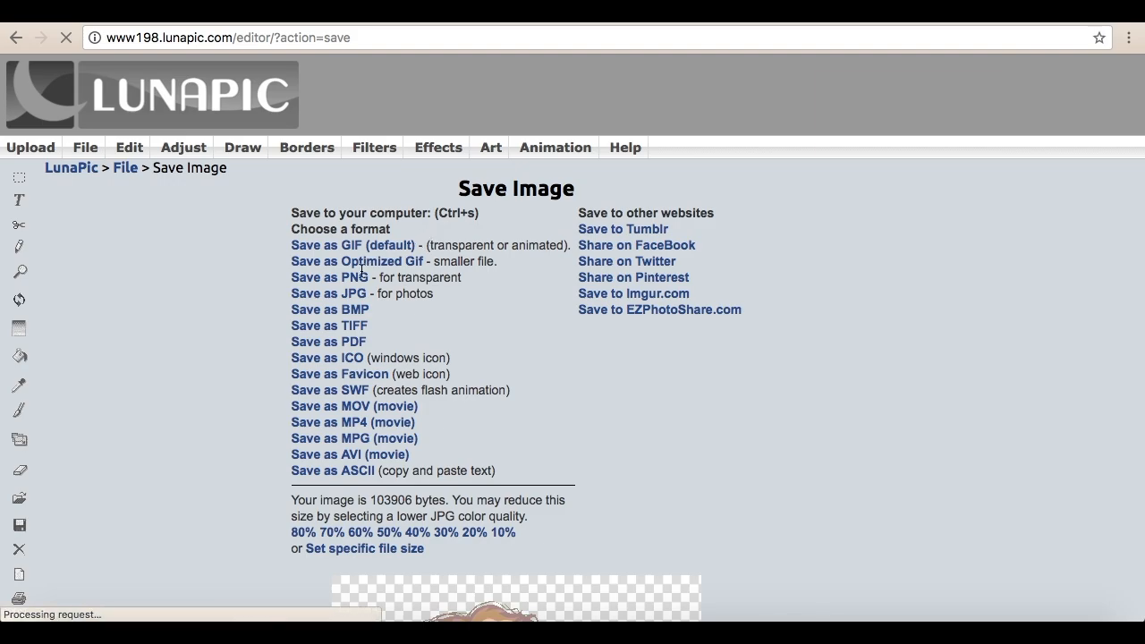
{"action": "left_click", "coordinate": [336, 278]}
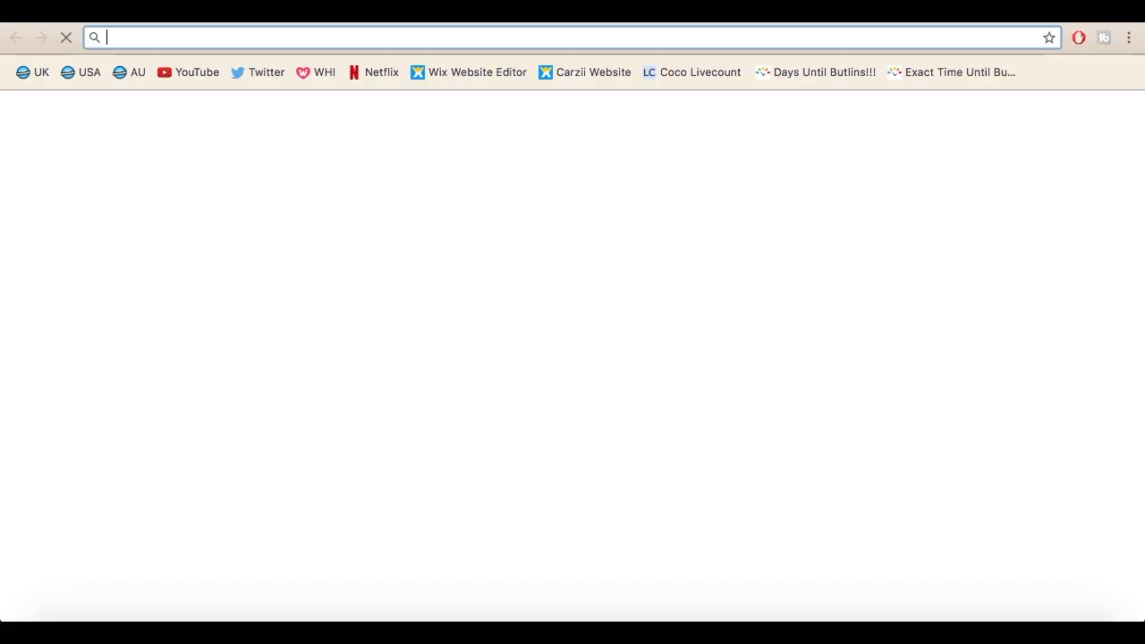
Step: Switch to the Pixlr editor website, open imageedit_1_9362667243.png from the Downloads folder and maximize its image window
{"action": "type", "text": "pixlr.com/editor/"}
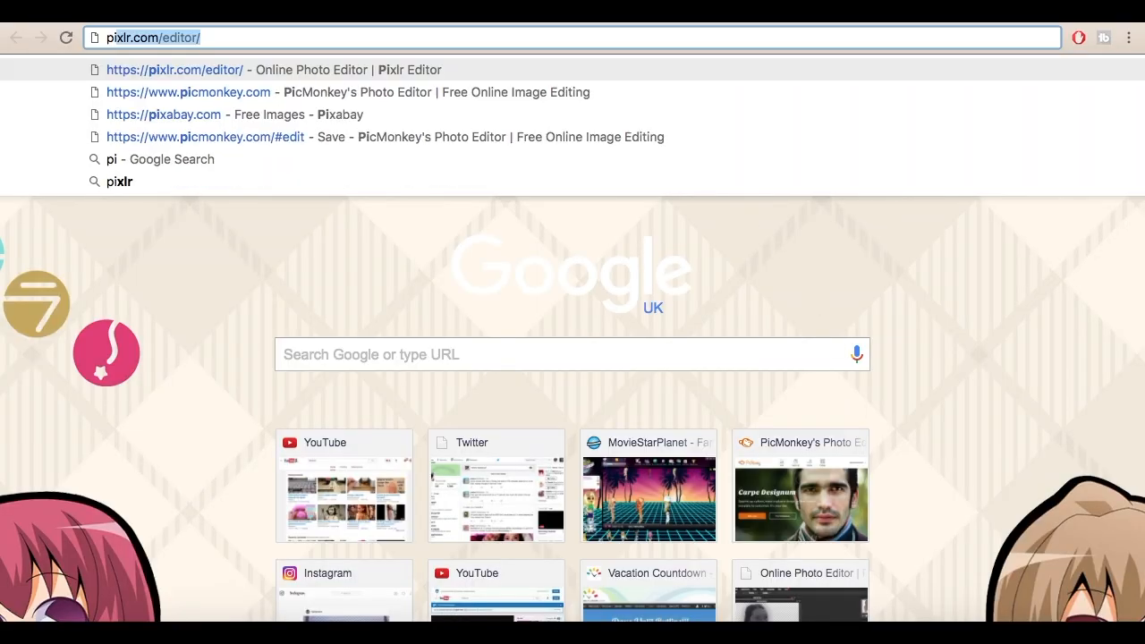
{"action": "key", "text": "Return"}
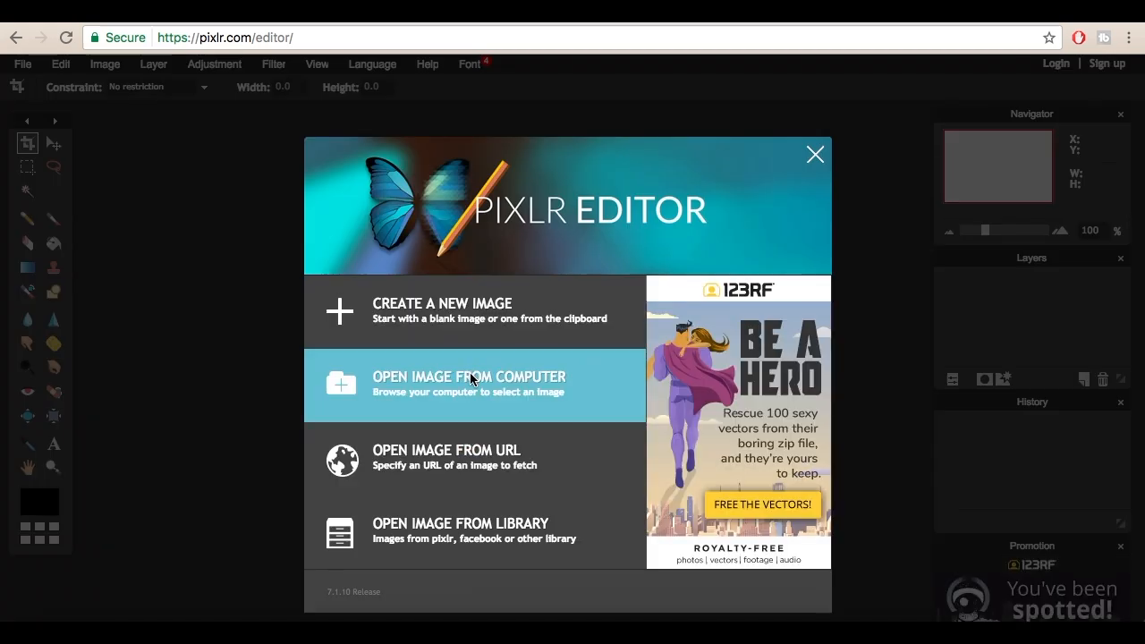
{"action": "left_click", "coordinate": [470, 379]}
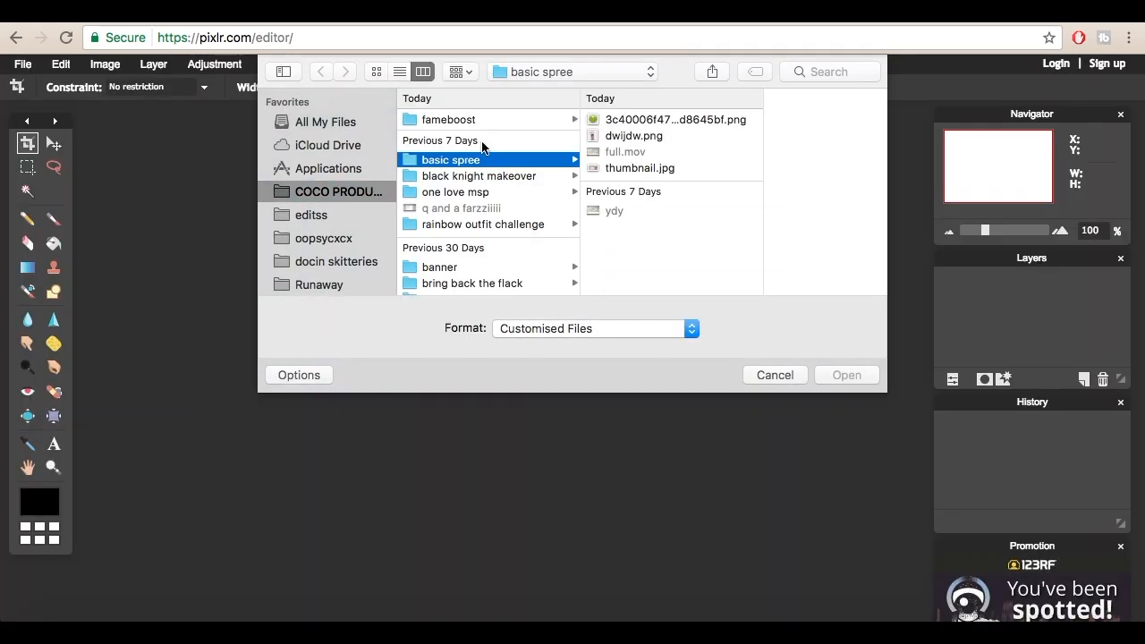
{"action": "scroll", "coordinate": [347, 209], "scroll_direction": "down", "scroll_amount": 3}
{"action": "left_click", "coordinate": [313, 264]}
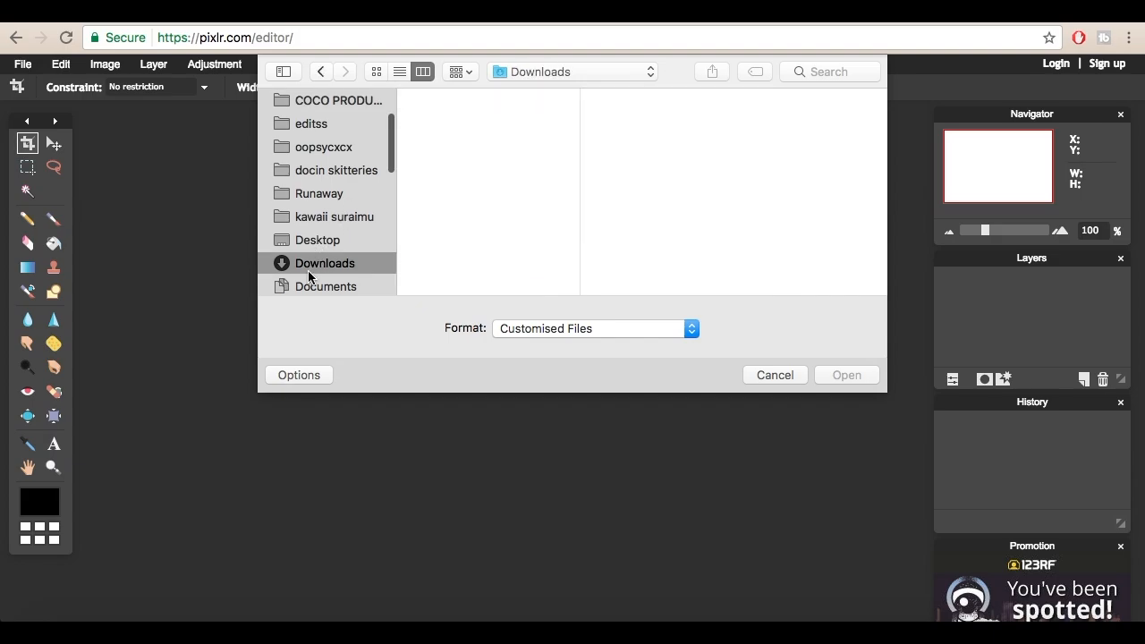
{"action": "scroll", "coordinate": [434, 208], "scroll_direction": "down", "scroll_amount": 2}
{"action": "scroll", "coordinate": [425, 179], "scroll_direction": "up", "scroll_amount": 2}
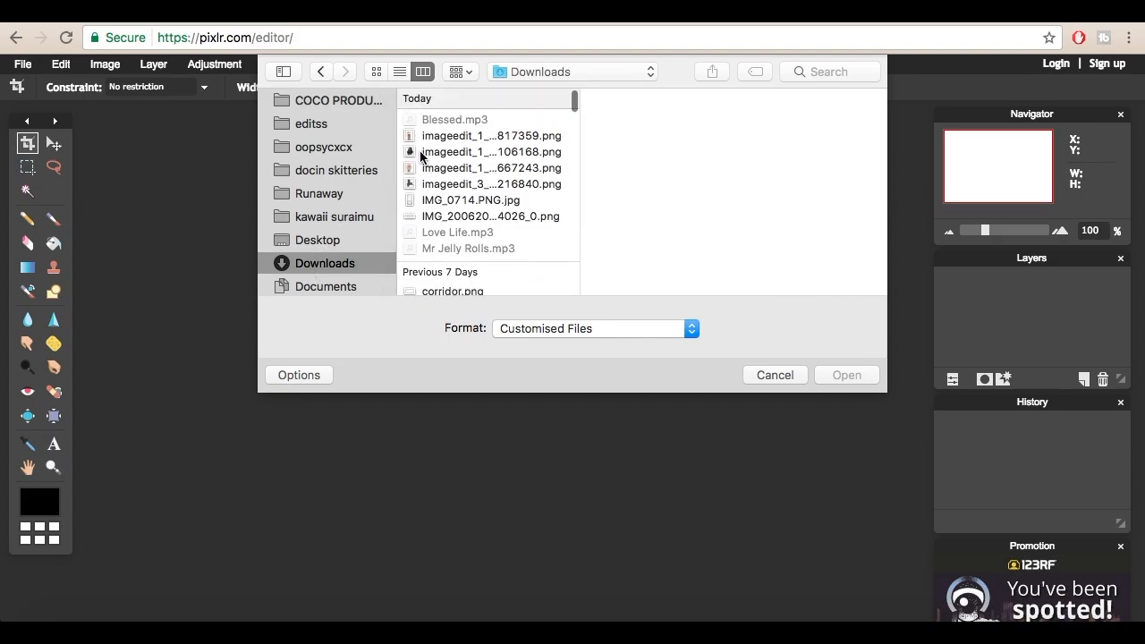
{"action": "left_click", "coordinate": [416, 168]}
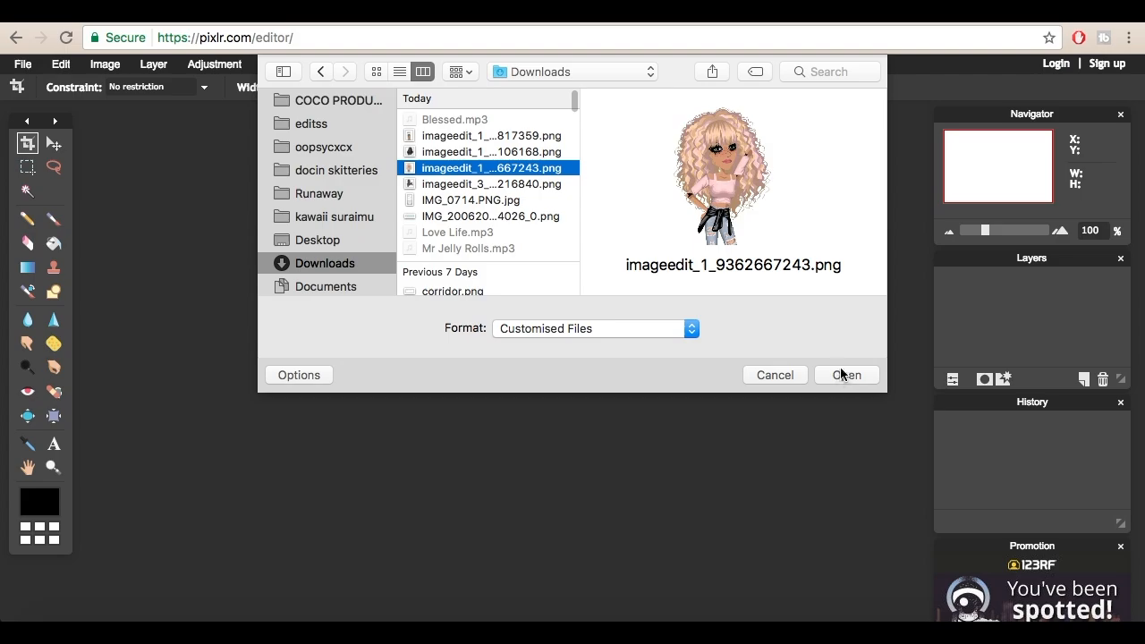
{"action": "left_click", "coordinate": [843, 374]}
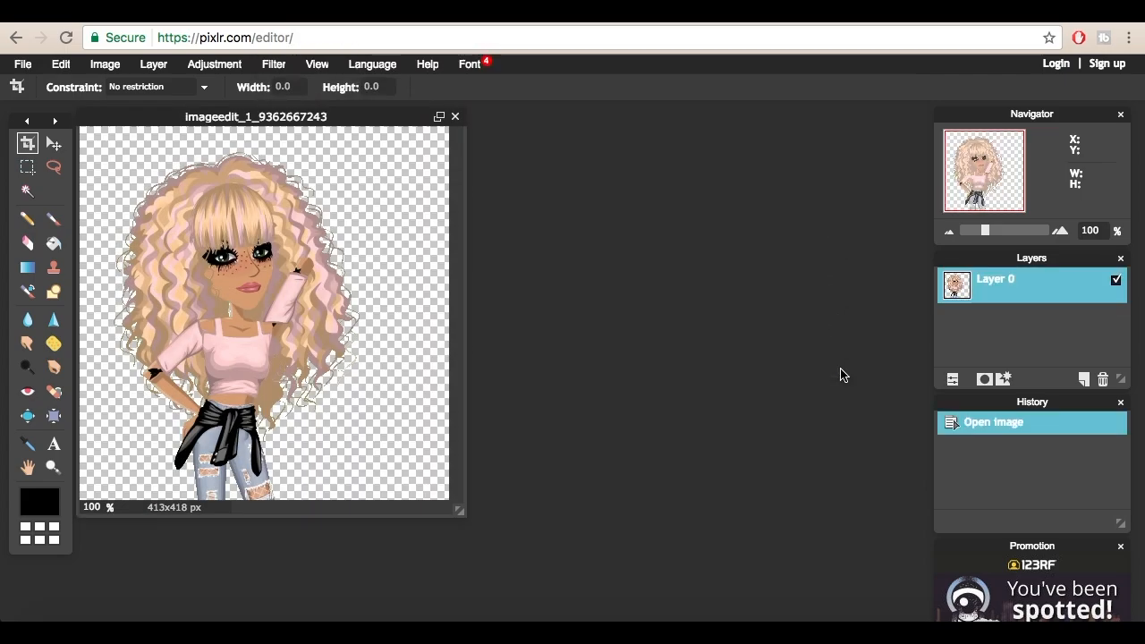
{"action": "left_click", "coordinate": [437, 117]}
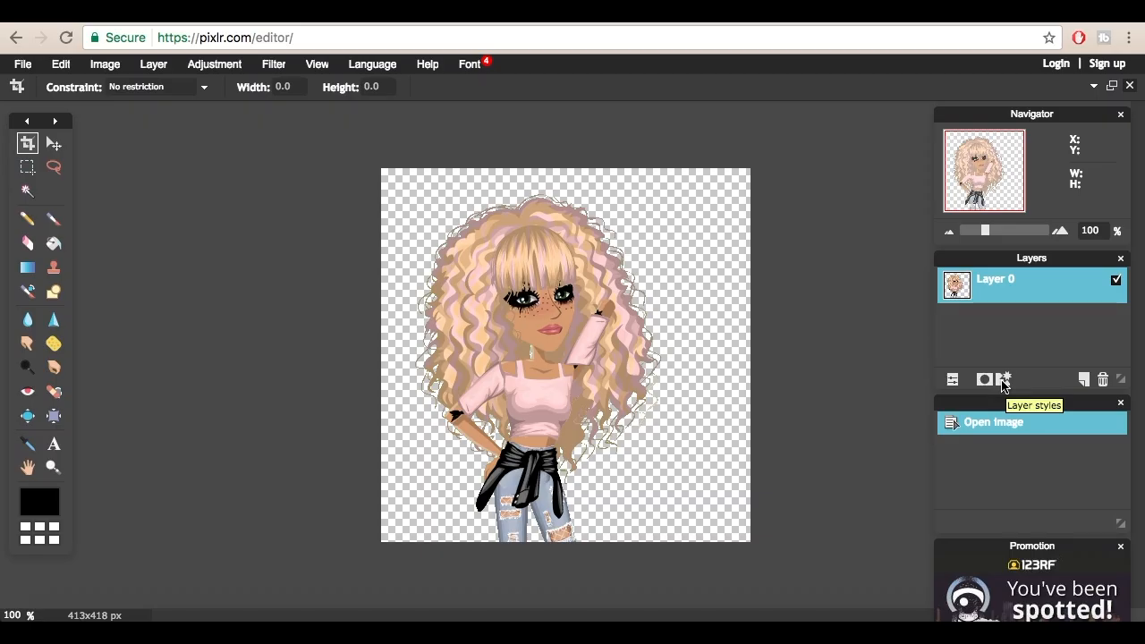
Step: Add an outer glow layer style to the avatar with hardness 10, size 4 and white (ffffff) as its colour
{"action": "left_click", "coordinate": [517, 338]}
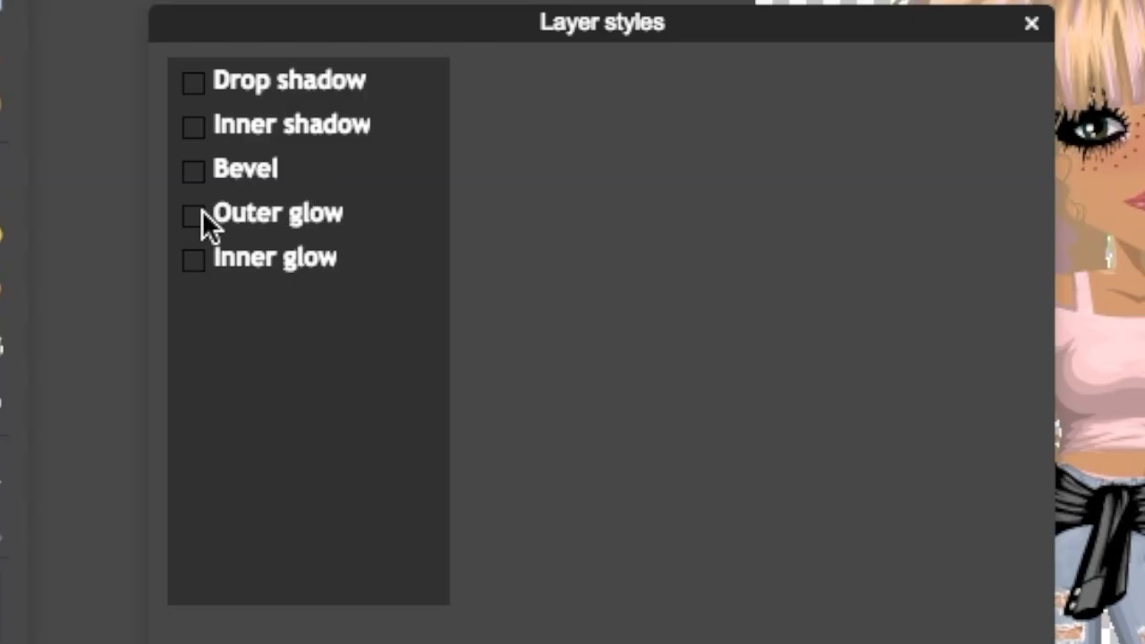
{"action": "left_click", "coordinate": [202, 215]}
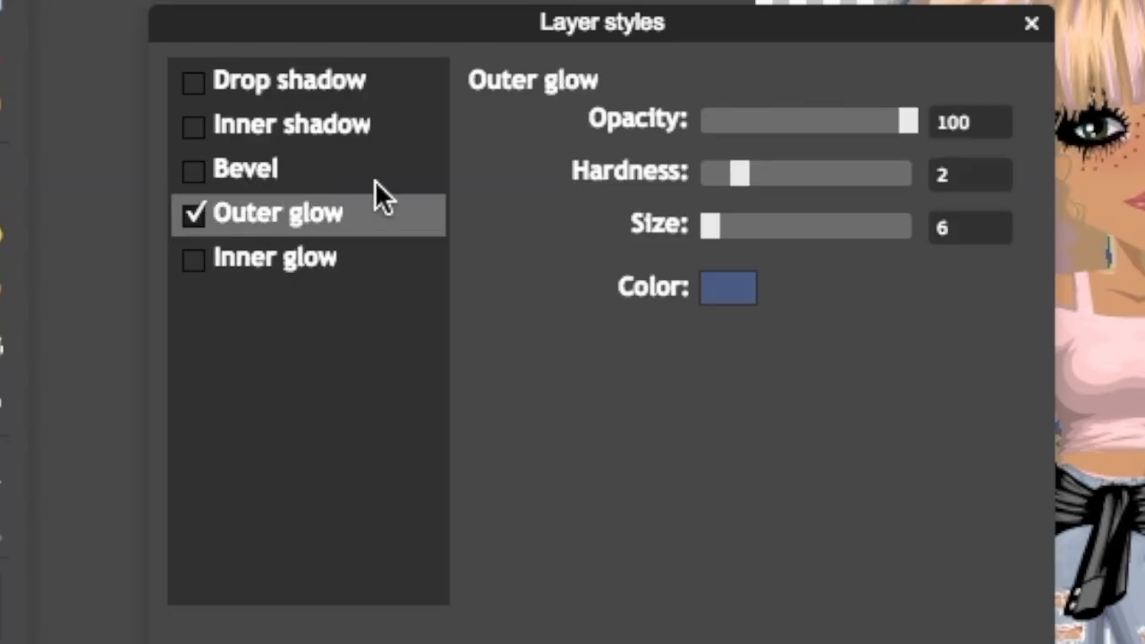
{"action": "left_click_drag", "start_coordinate": [974, 228], "coordinate": [872, 203]}
{"action": "type", "text": "4"}
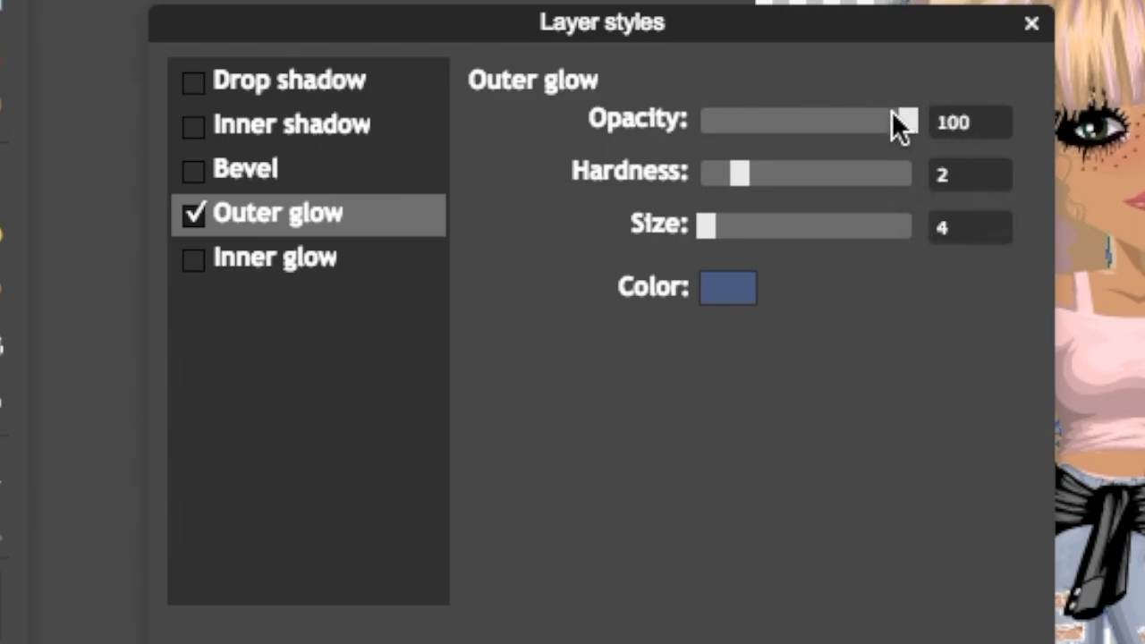
{"action": "left_click_drag", "start_coordinate": [737, 174], "coordinate": [908, 173]}
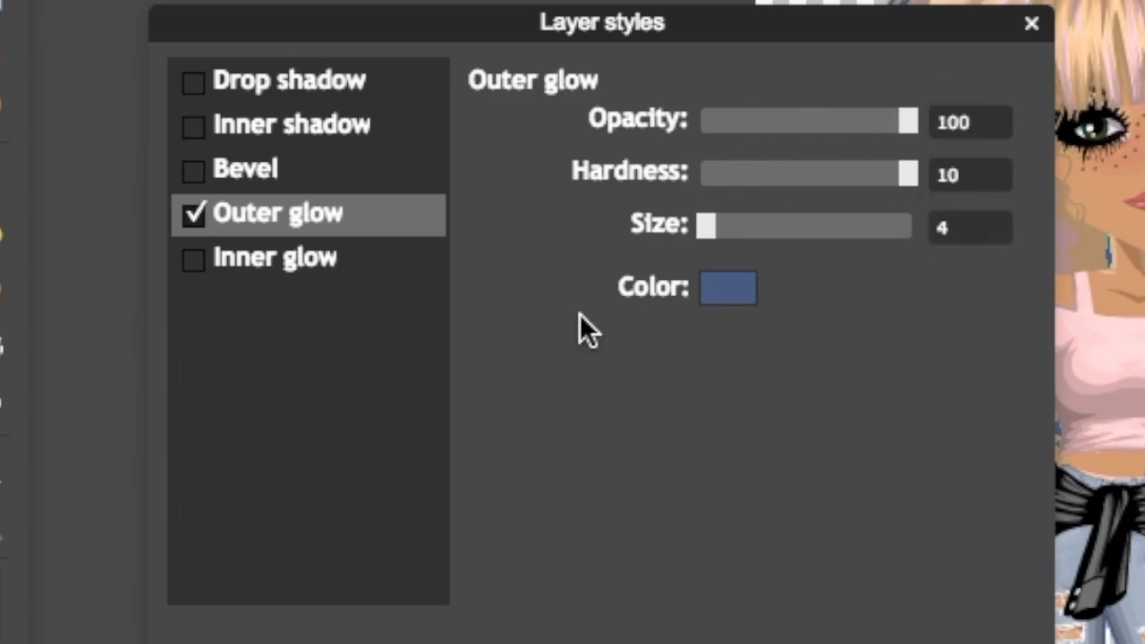
{"action": "left_click", "coordinate": [713, 301]}
{"action": "left_click", "coordinate": [393, 71]}
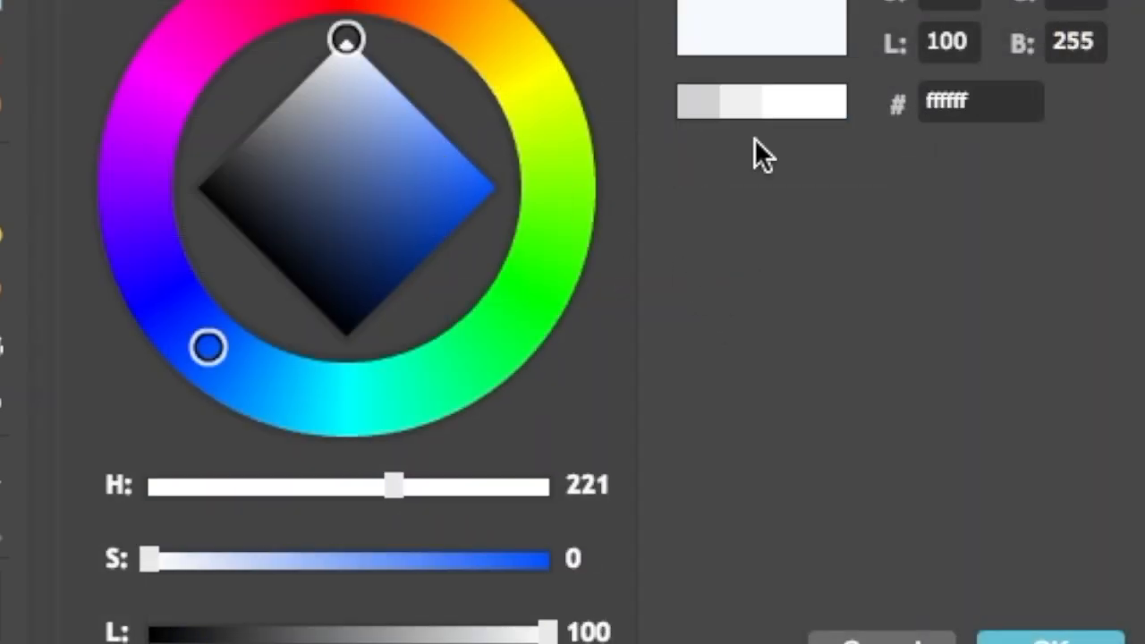
{"action": "left_click", "coordinate": [1050, 640]}
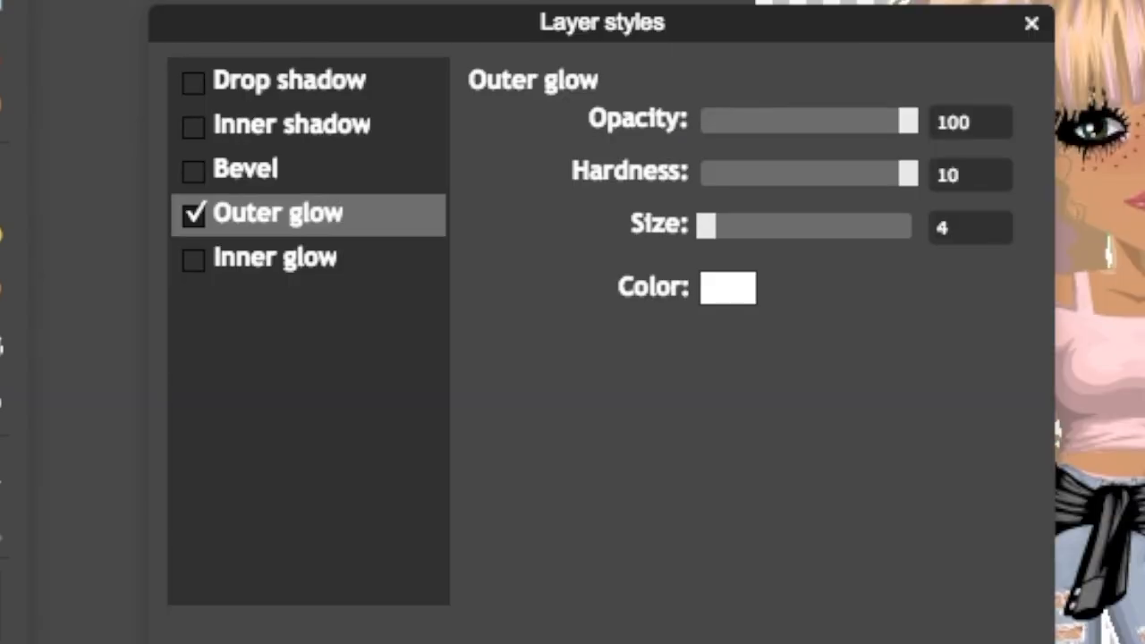
Step: Add a drop shadow with opacity 50, distance 0 and size 50, and apply the layer styles
{"action": "left_click", "coordinate": [255, 93]}
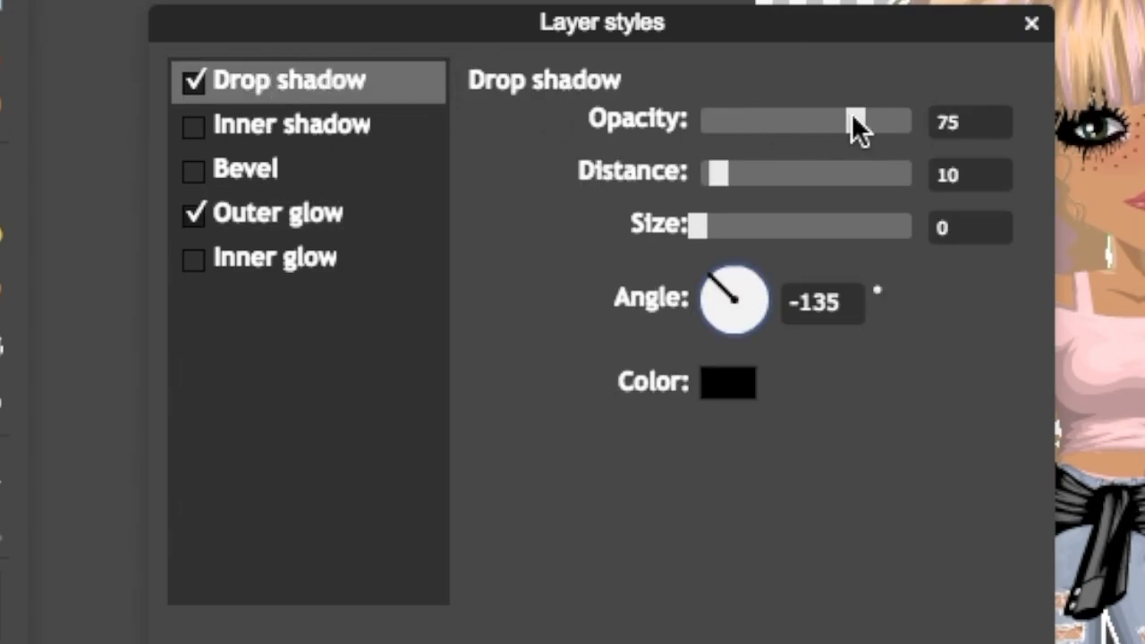
{"action": "type", "text": "50"}
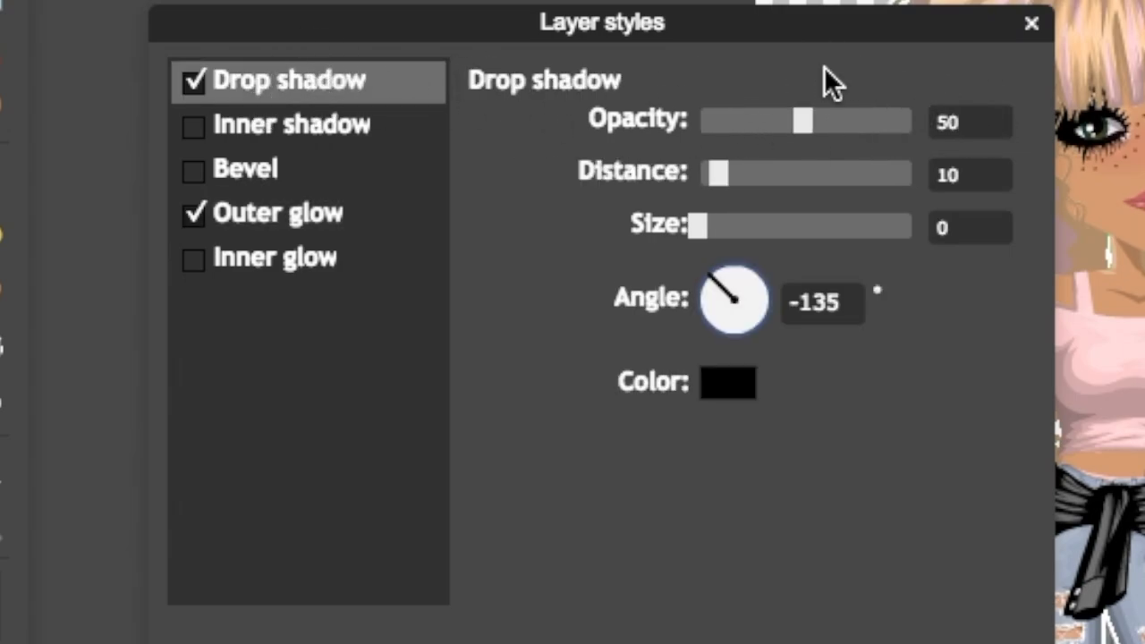
{"action": "left_click_drag", "start_coordinate": [718, 175], "coordinate": [524, 115]}
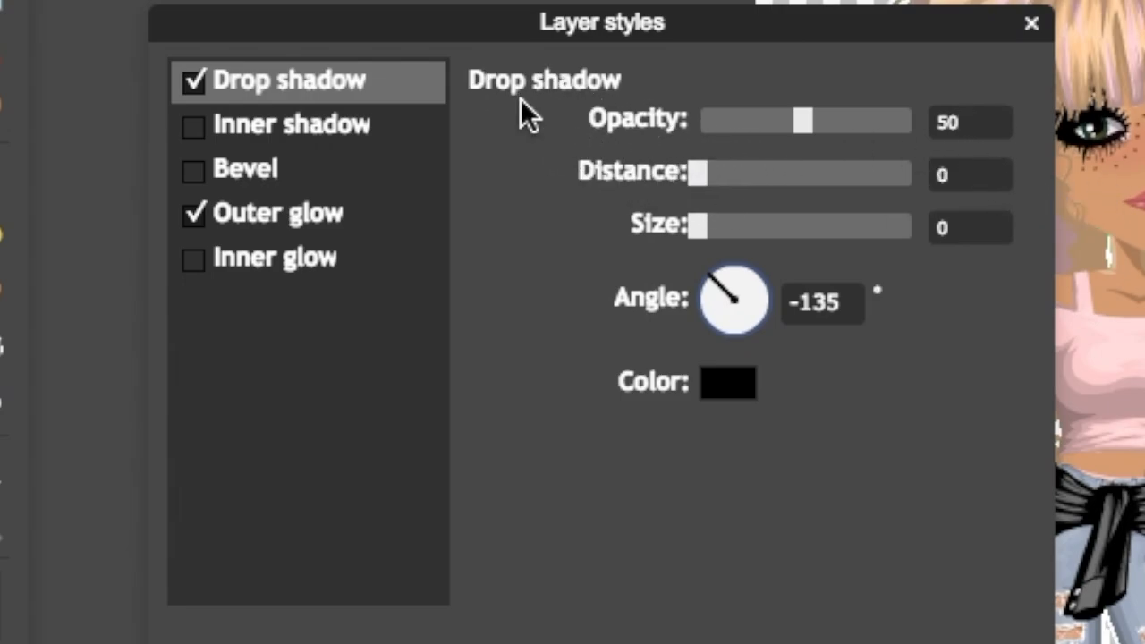
{"action": "left_click", "coordinate": [928, 224]}
{"action": "type", "text": "50"}
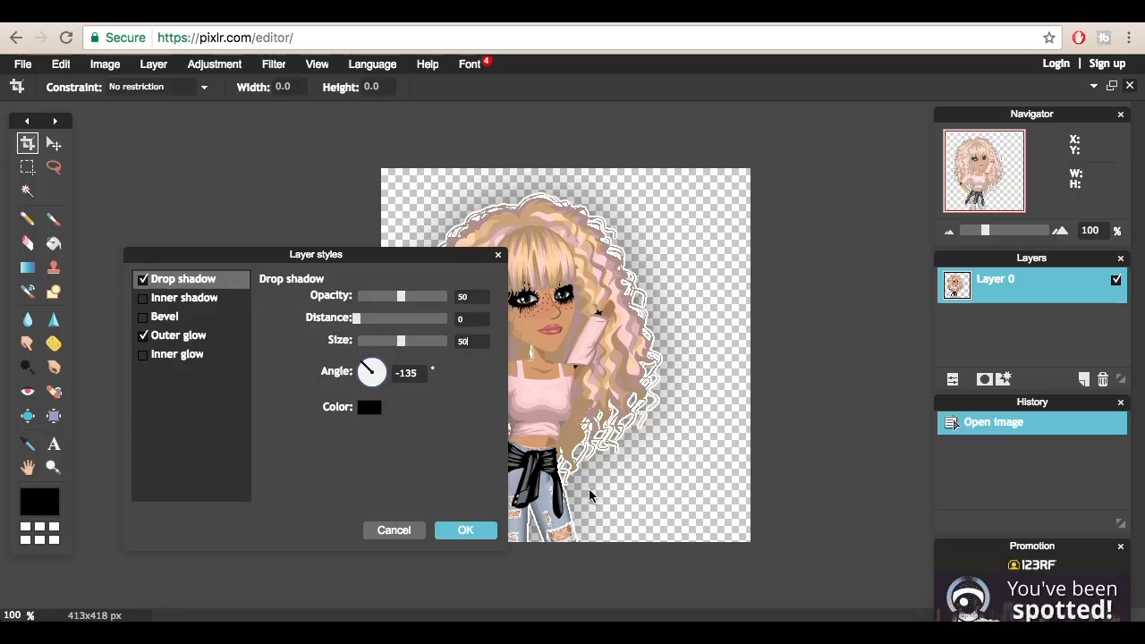
{"action": "left_click", "coordinate": [474, 529]}
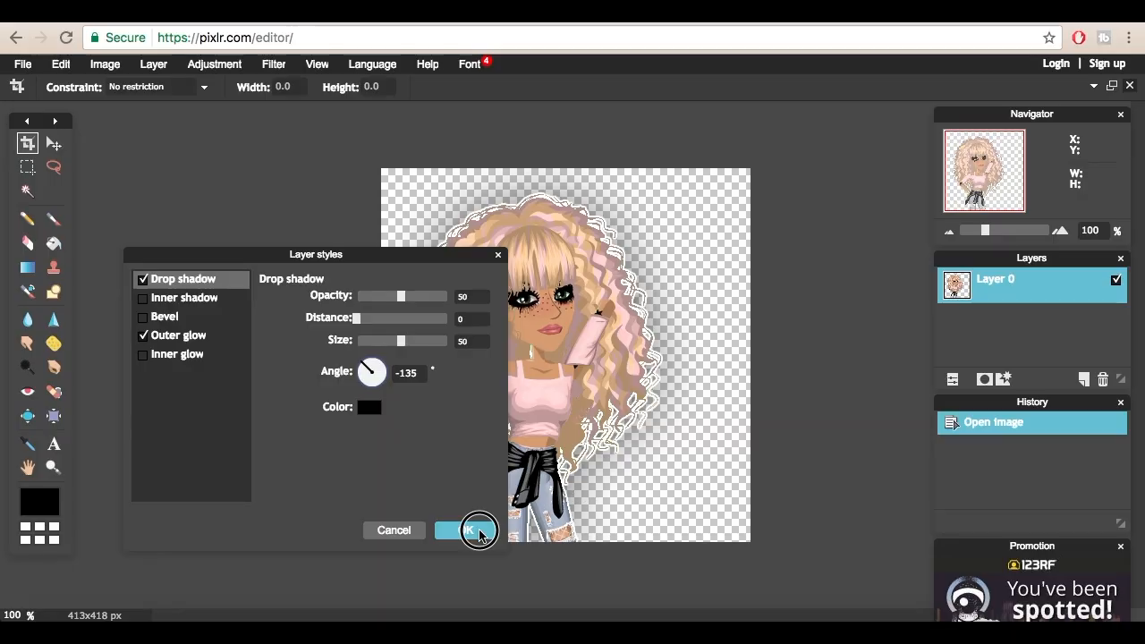
Step: Start saving the image as a transparent full-quality PNG and create the folder "how to make thumballeess" inside COCO PRODUCTIONS
{"action": "left_click", "coordinate": [23, 73]}
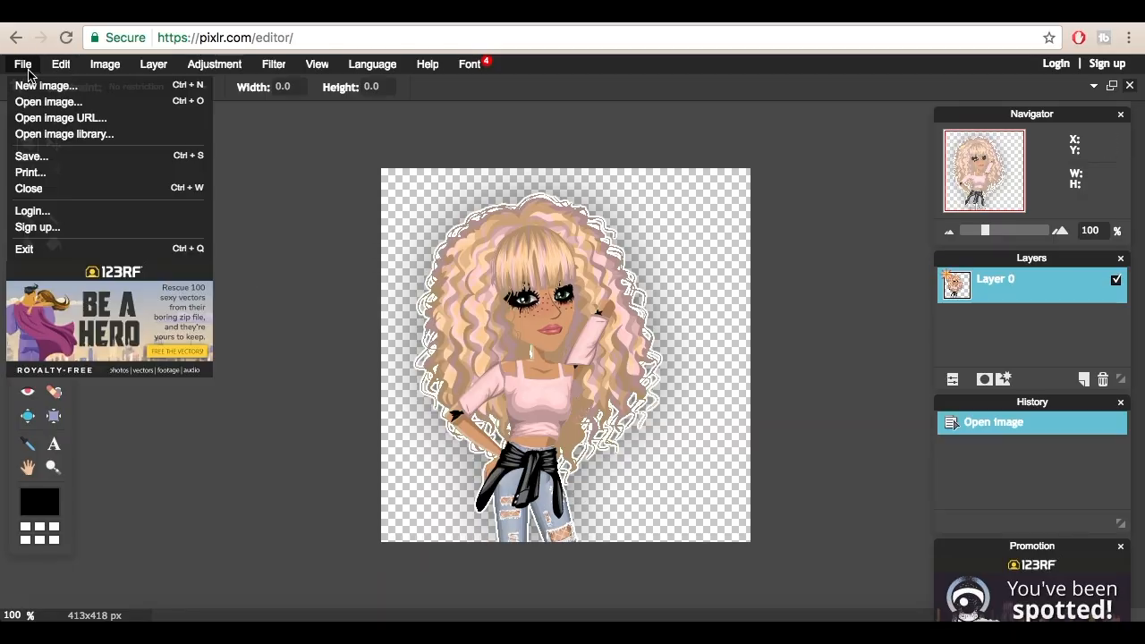
{"action": "left_click", "coordinate": [36, 156]}
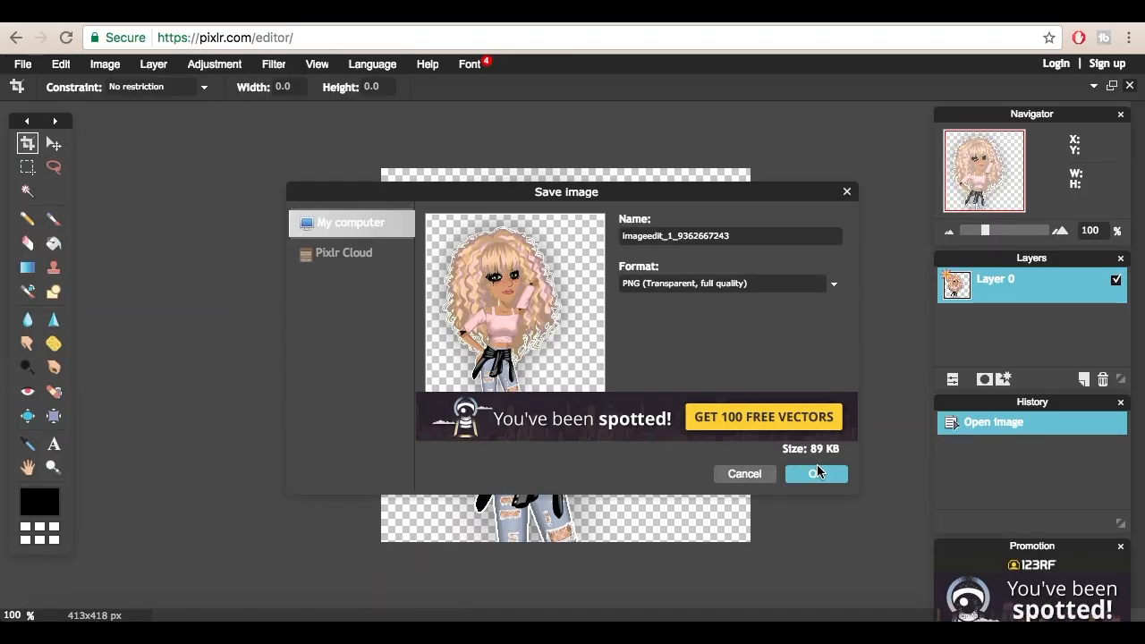
{"action": "left_click", "coordinate": [815, 472]}
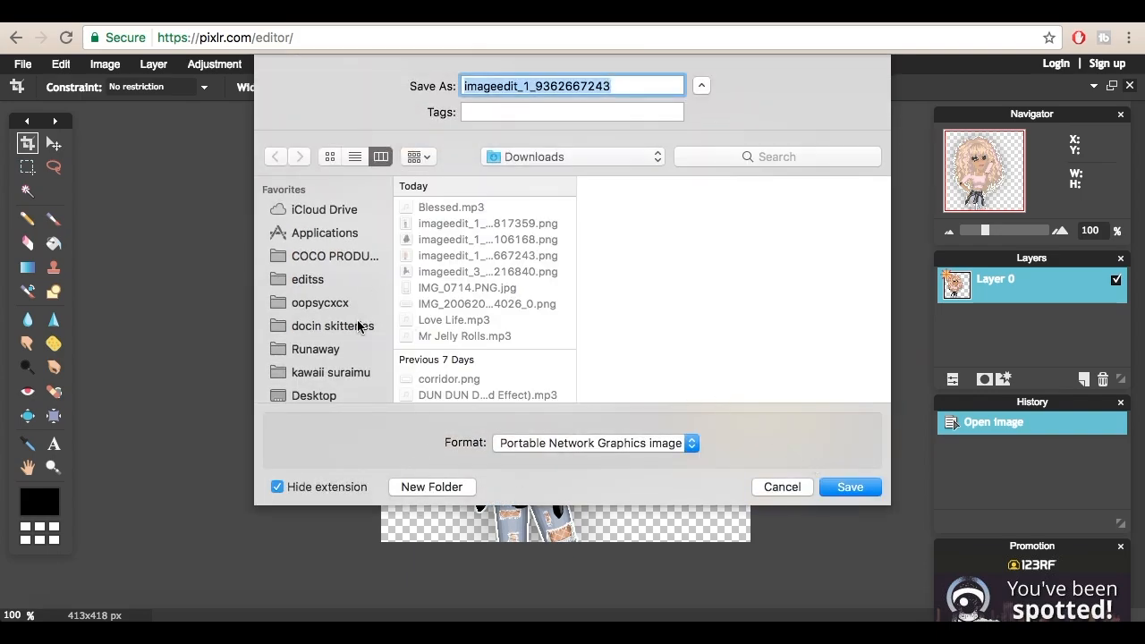
{"action": "left_click", "coordinate": [328, 258]}
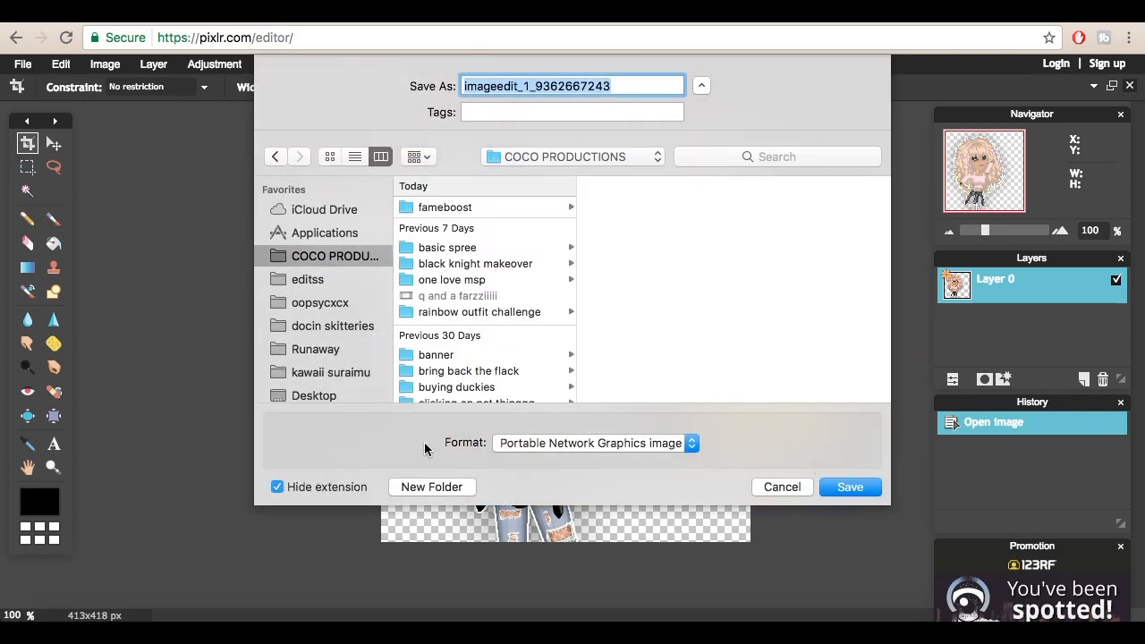
{"action": "left_click", "coordinate": [426, 489]}
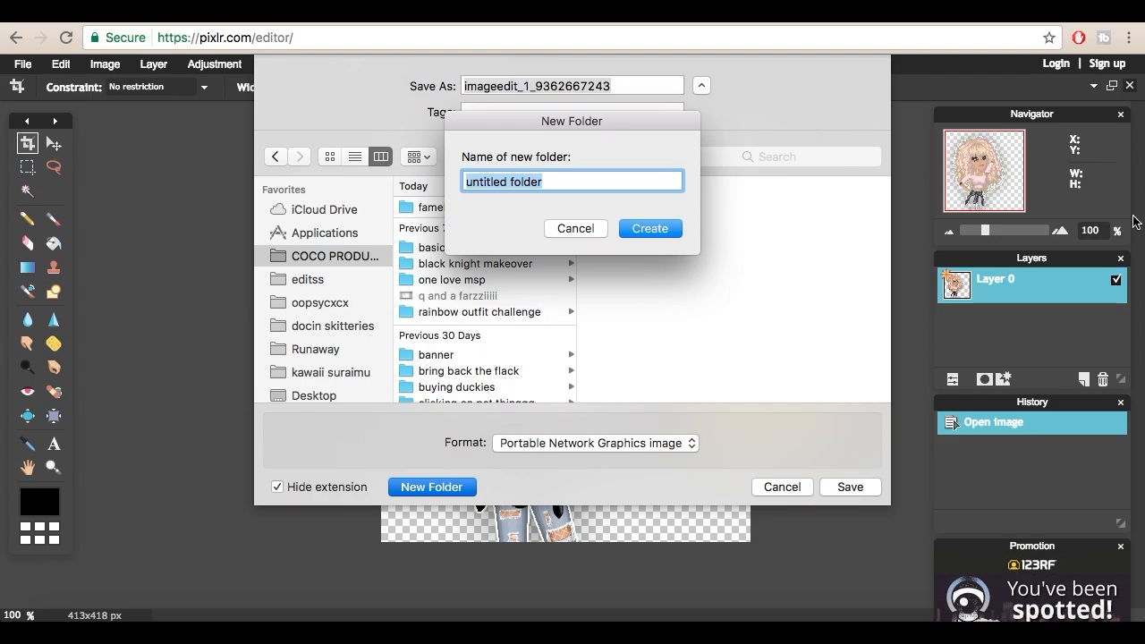
{"action": "type", "text": "how to make thumballees"}
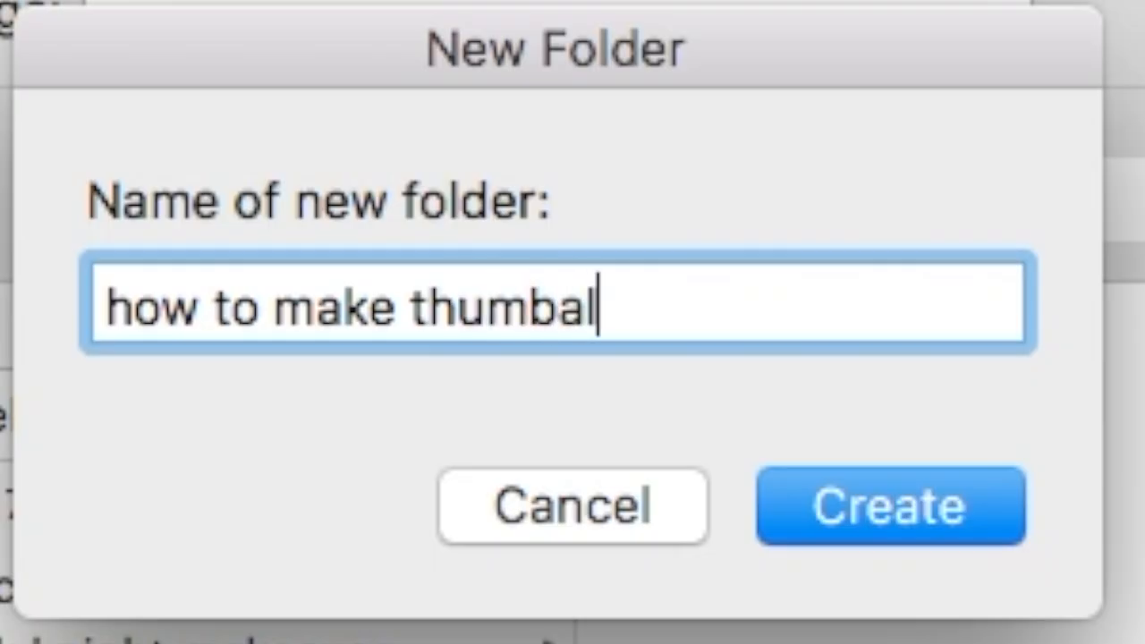
{"action": "type", "text": "s"}
{"action": "key", "text": "Return"}
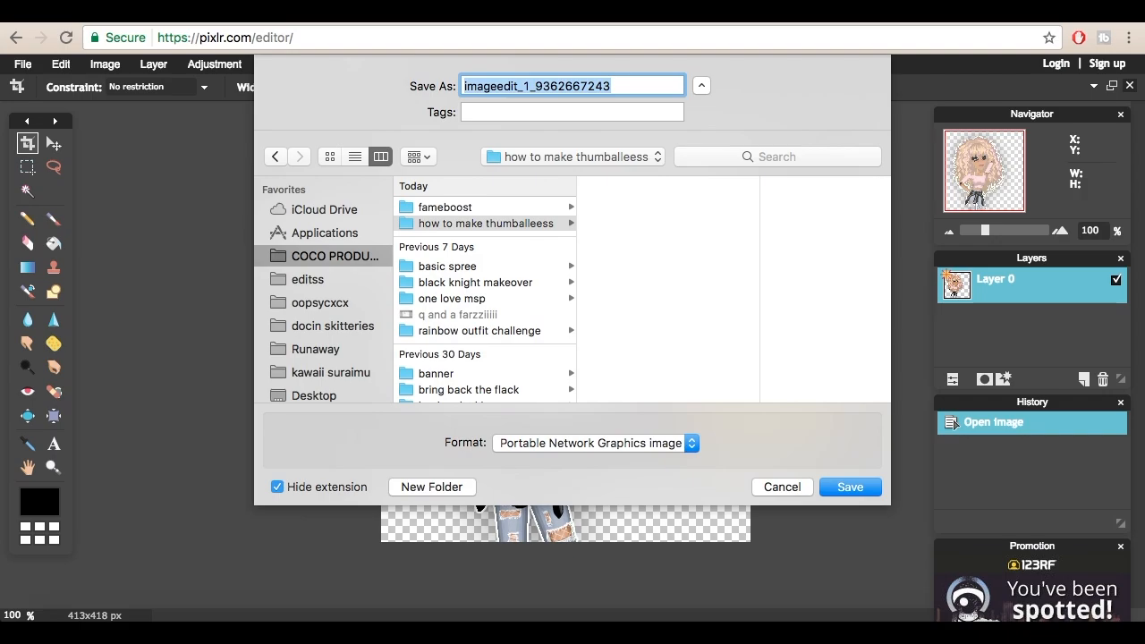
Step: Name the PNG "fam" and save it in the new folder
{"action": "left_click_drag", "start_coordinate": [616, 88], "coordinate": [265, 95]}
{"action": "type", "text": "fam"}
{"action": "key", "text": "Return"}
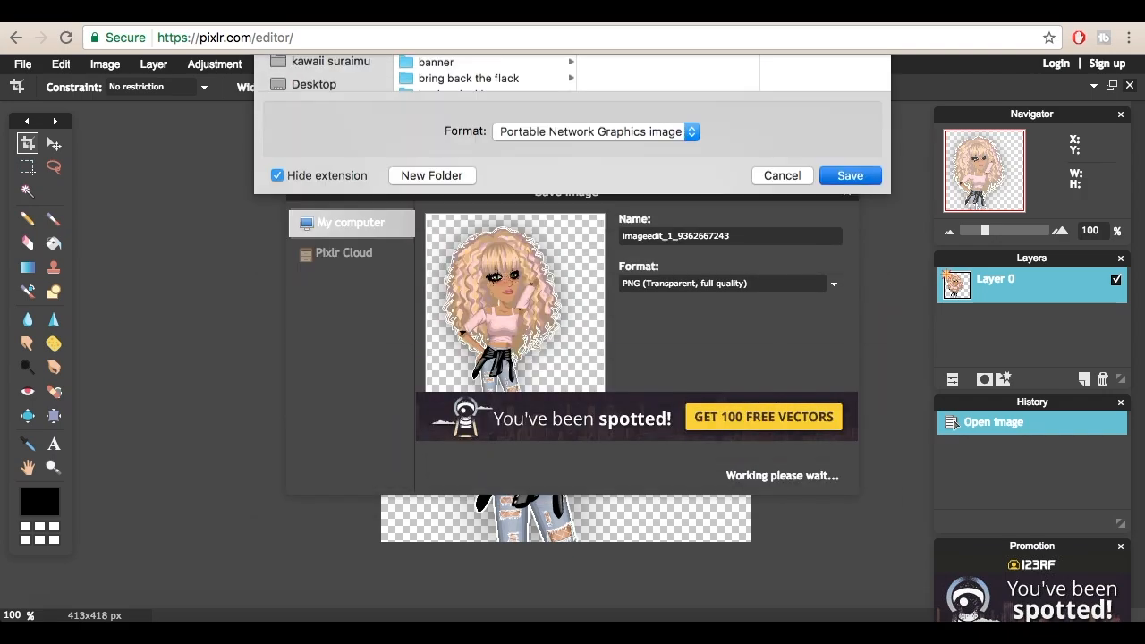
Step: Open a new browser tab and close the Pixlr editor page, agreeing to leave the site
{"action": "left_click", "coordinate": [497, 23]}
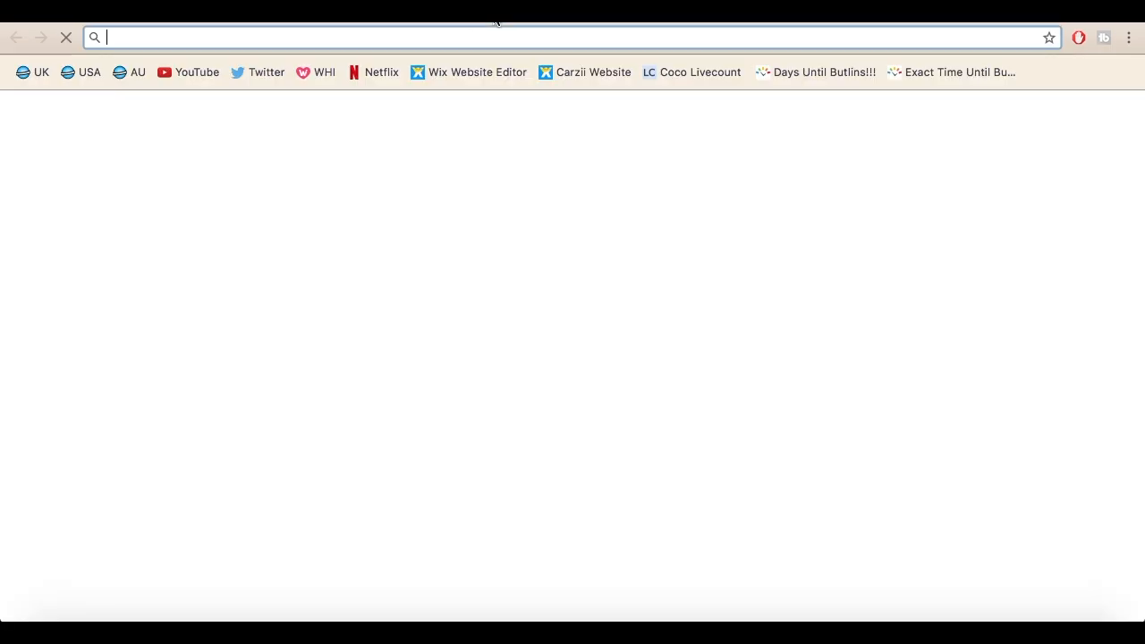
{"action": "left_click", "coordinate": [482, 22]}
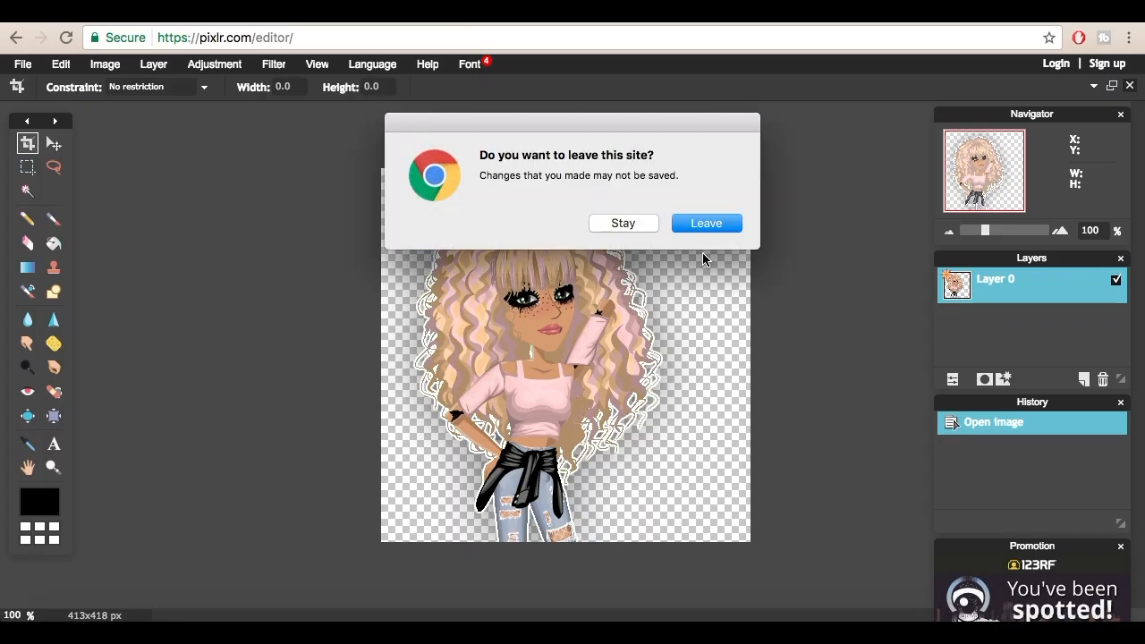
{"action": "left_click", "coordinate": [705, 224]}
Step: Return to MovieStarPlanet, leave the green-screen scene for the town map and enter the Shopping area
{"action": "left_click", "coordinate": [774, 467]}
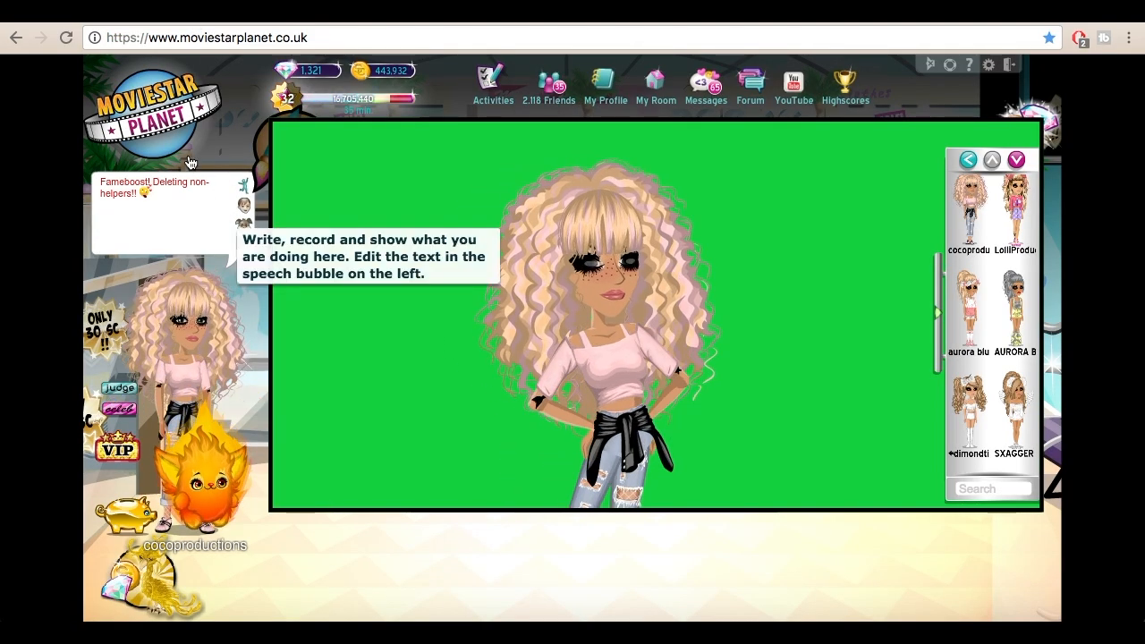
{"action": "left_click", "coordinate": [127, 116]}
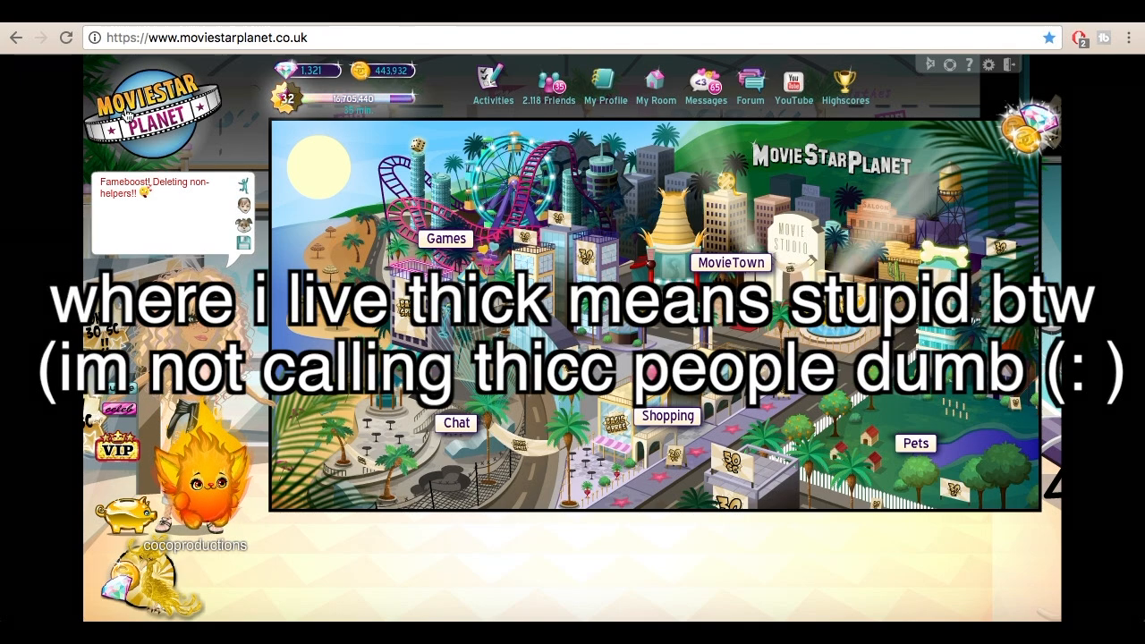
{"action": "left_click", "coordinate": [650, 434]}
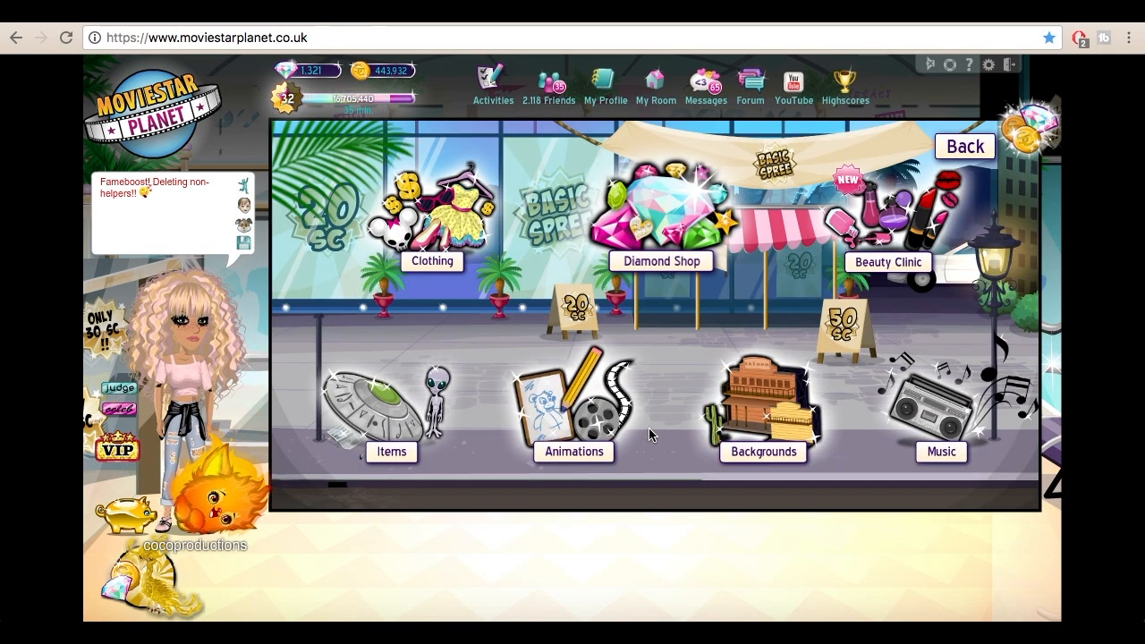
Step: Find the Bella Italia background in the Backgrounds shop, open its preview and capture a screenshot of the scene
{"action": "left_click", "coordinate": [771, 432]}
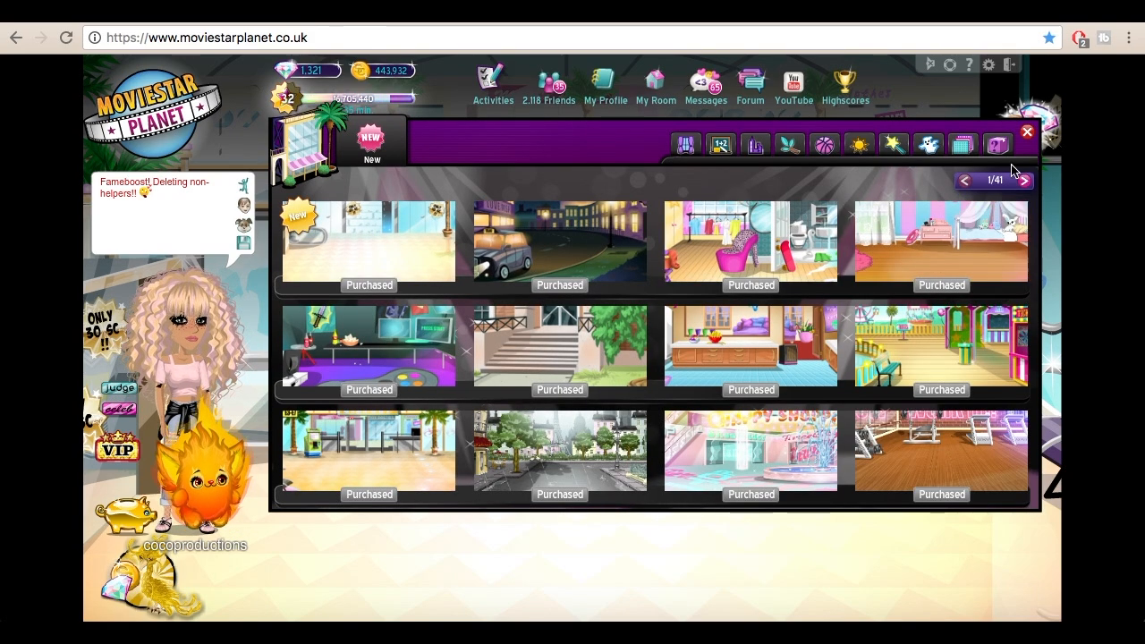
{"action": "left_click", "coordinate": [1024, 181]}
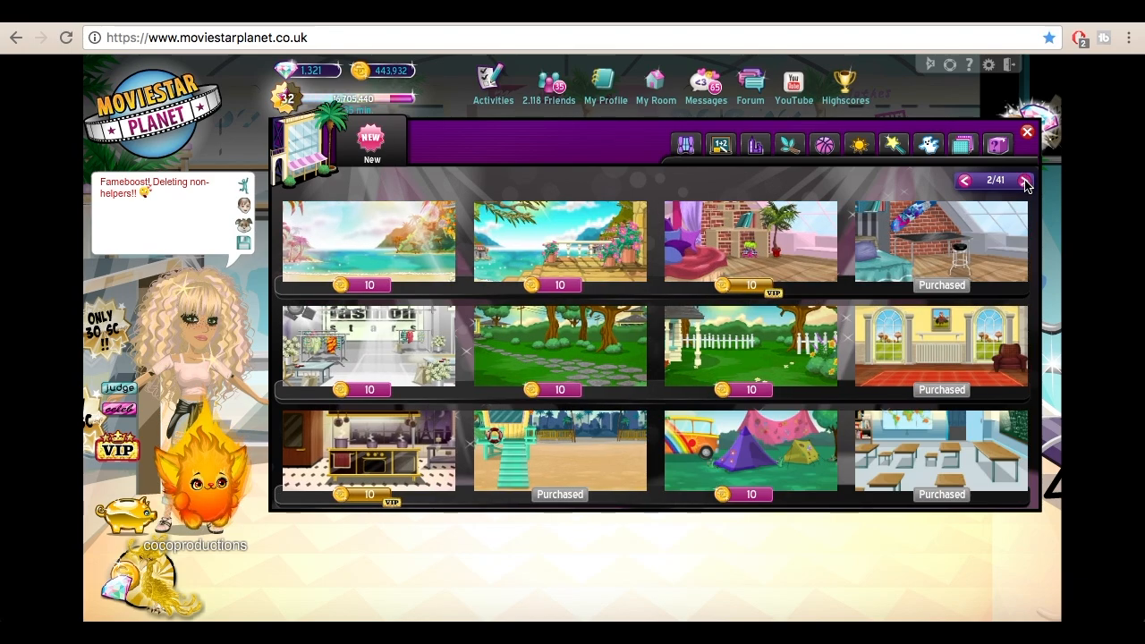
{"action": "left_click", "coordinate": [1024, 182]}
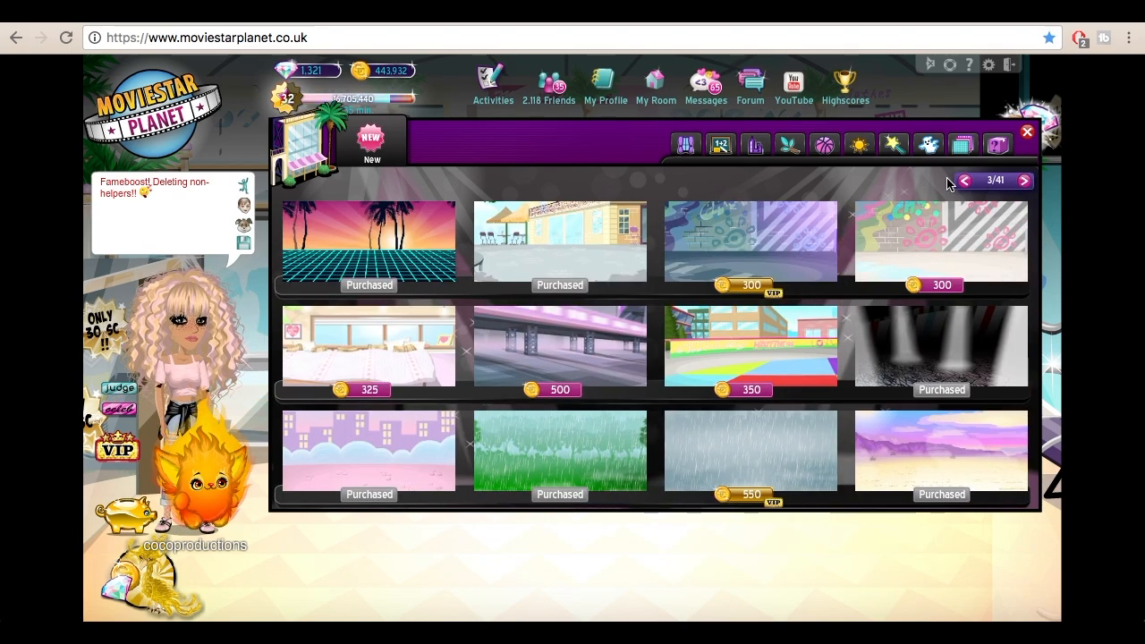
{"action": "left_click", "coordinate": [651, 312]}
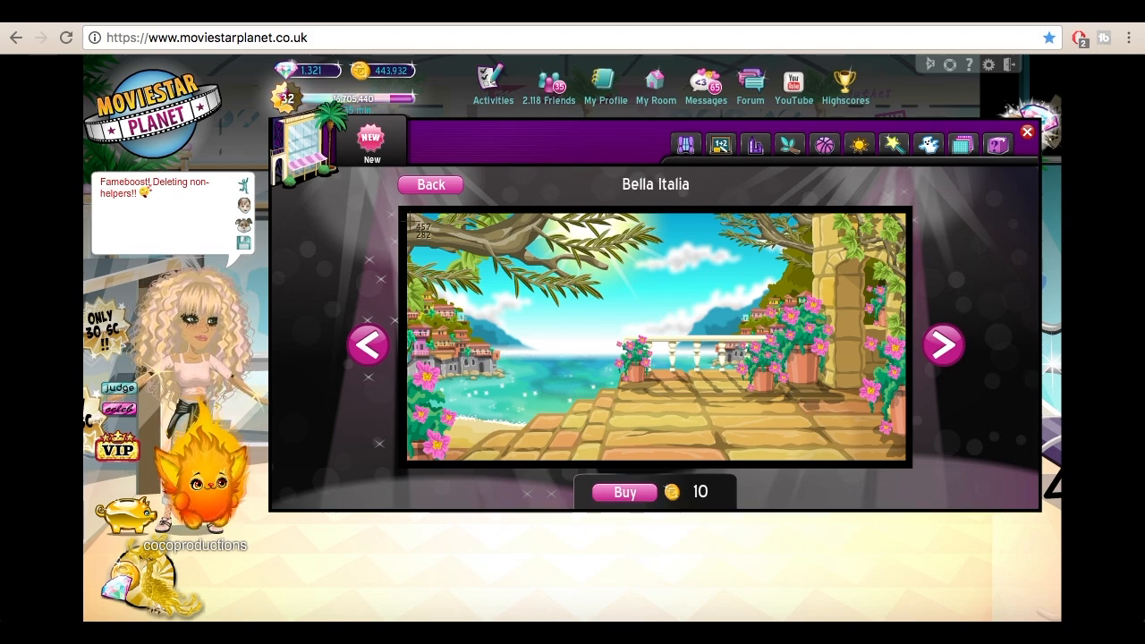
{"action": "left_click_drag", "start_coordinate": [409, 216], "coordinate": [905, 458]}
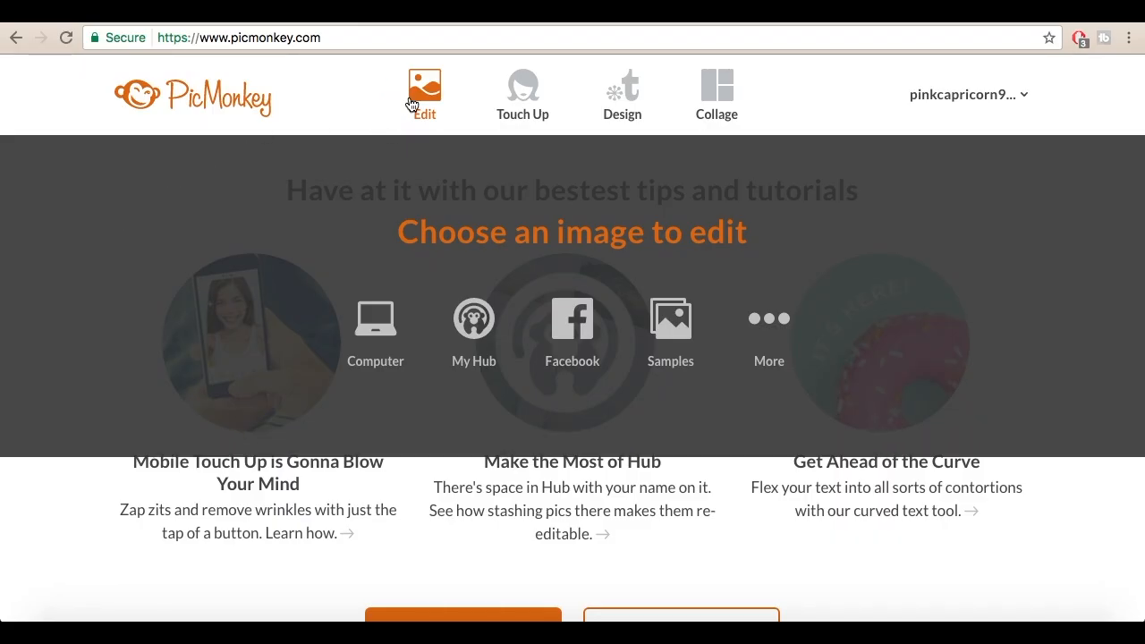
Step: In PicMonkey, open thumbnail.jpg from the "black knight makeover" folder for editing and check its dimensions in Resize without changing them
{"action": "left_click", "coordinate": [411, 105]}
{"action": "left_click", "coordinate": [349, 192]}
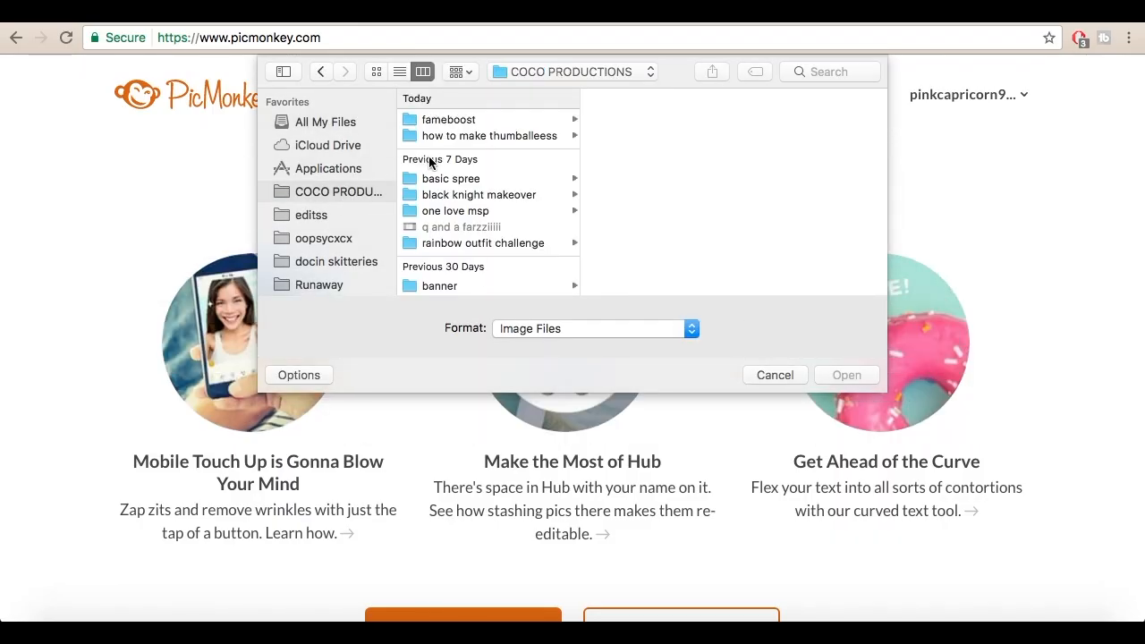
{"action": "left_click", "coordinate": [441, 196]}
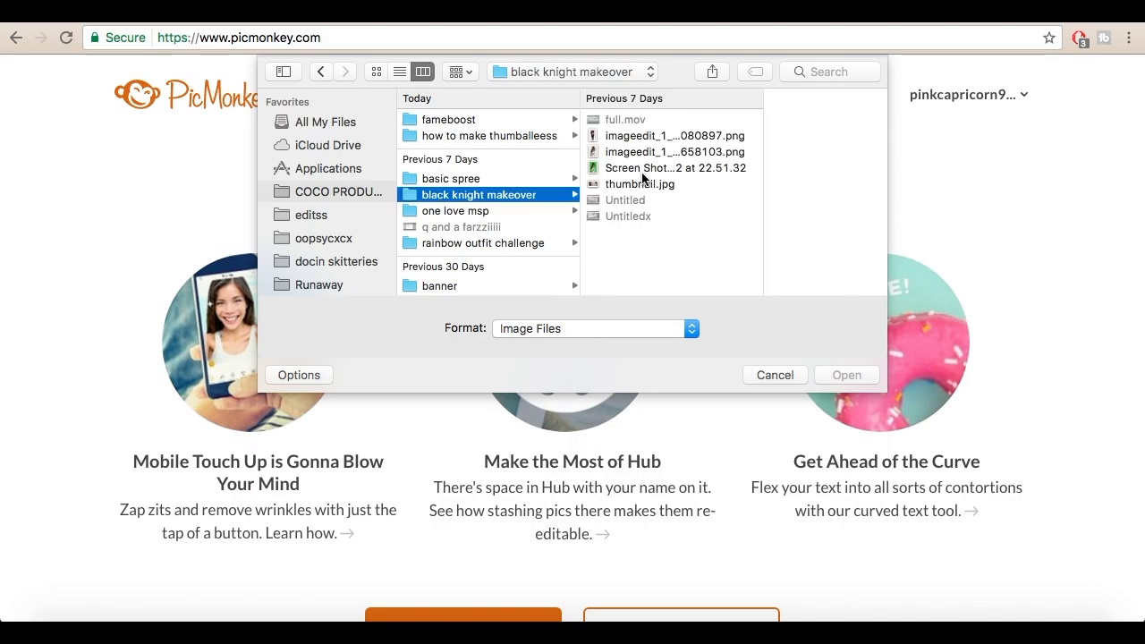
{"action": "double_click", "coordinate": [632, 184]}
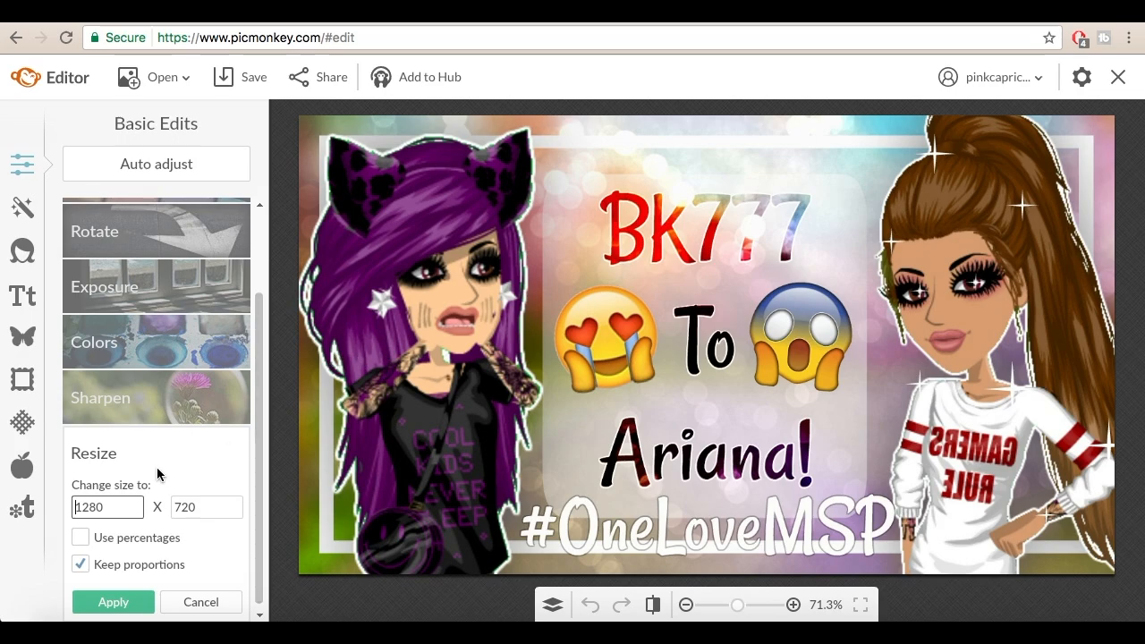
{"action": "scroll", "coordinate": [138, 487], "scroll_direction": "down", "scroll_amount": 1}
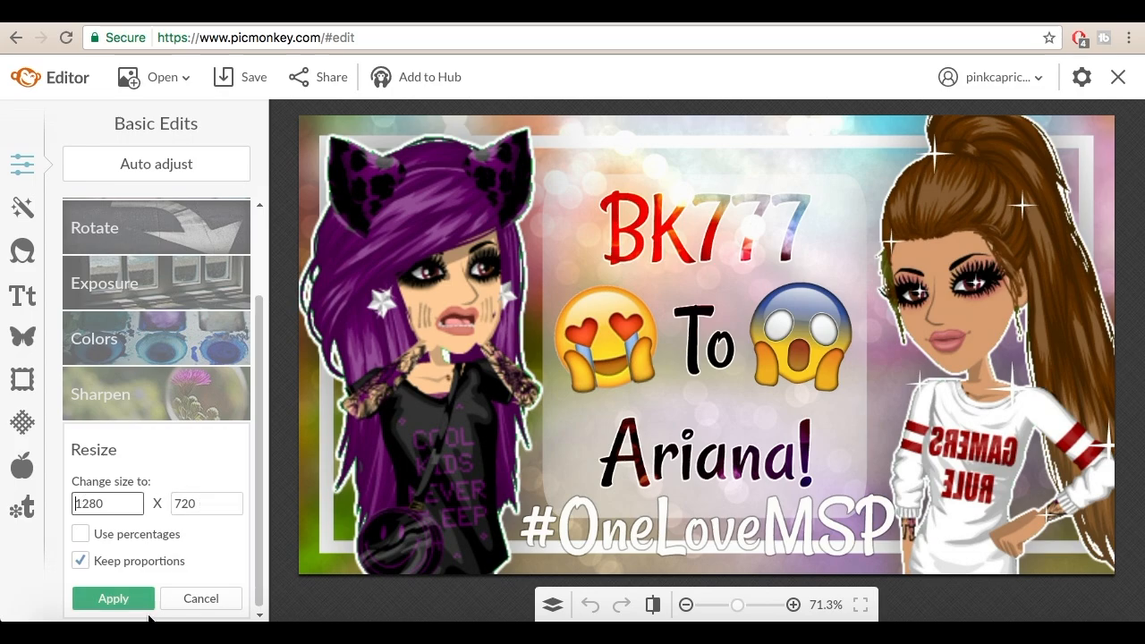
{"action": "left_click", "coordinate": [185, 592]}
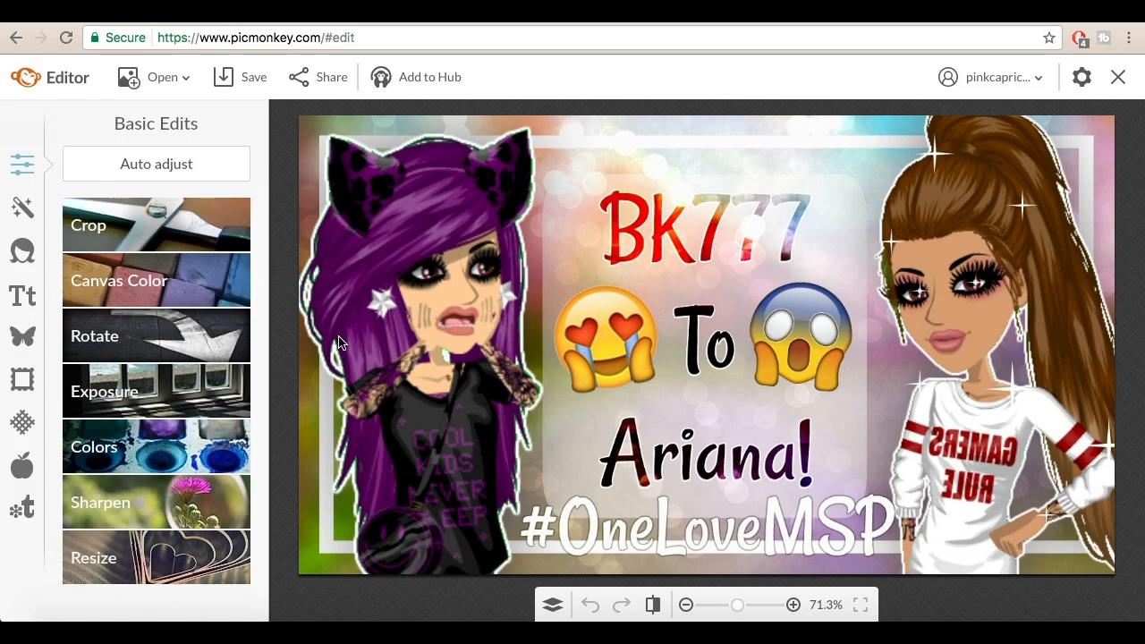
Step: Add the Bella Italia screenshot from the Desktop, taken at 23.49.40, as an overlay
{"action": "left_click", "coordinate": [31, 339]}
{"action": "left_click", "coordinate": [154, 164]}
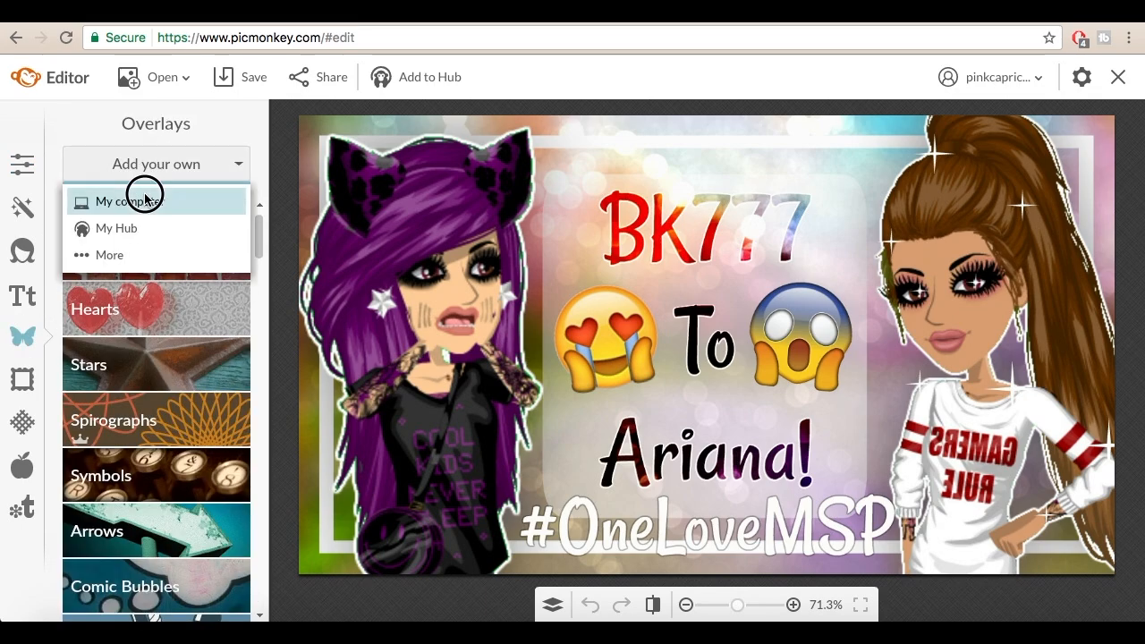
{"action": "left_click", "coordinate": [145, 198]}
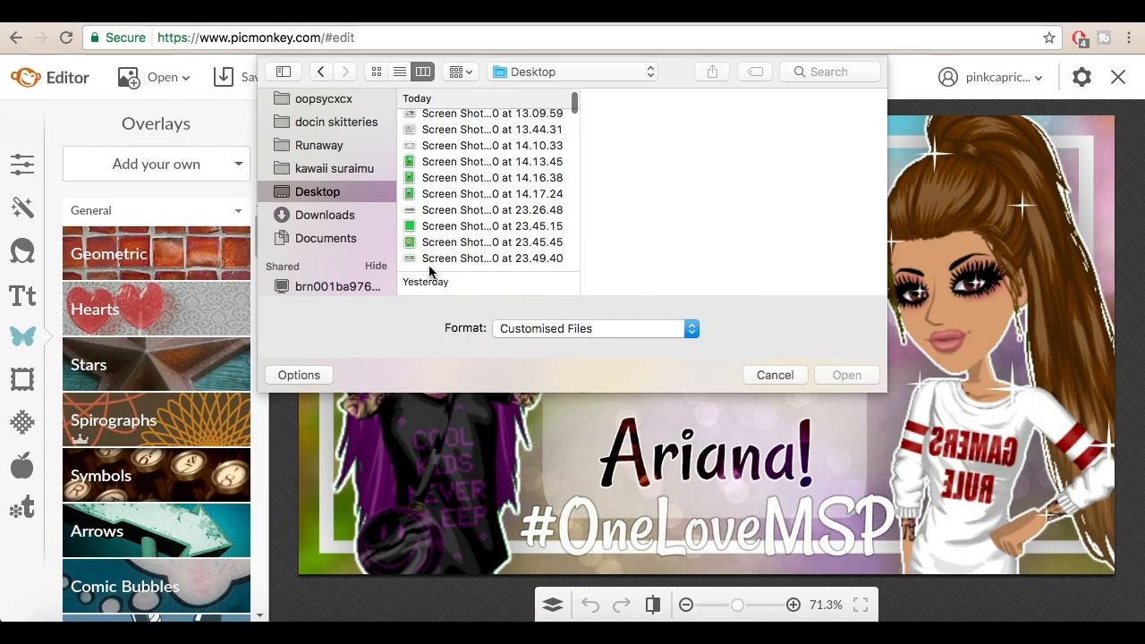
{"action": "left_click", "coordinate": [447, 258]}
{"action": "double_click", "coordinate": [453, 261]}
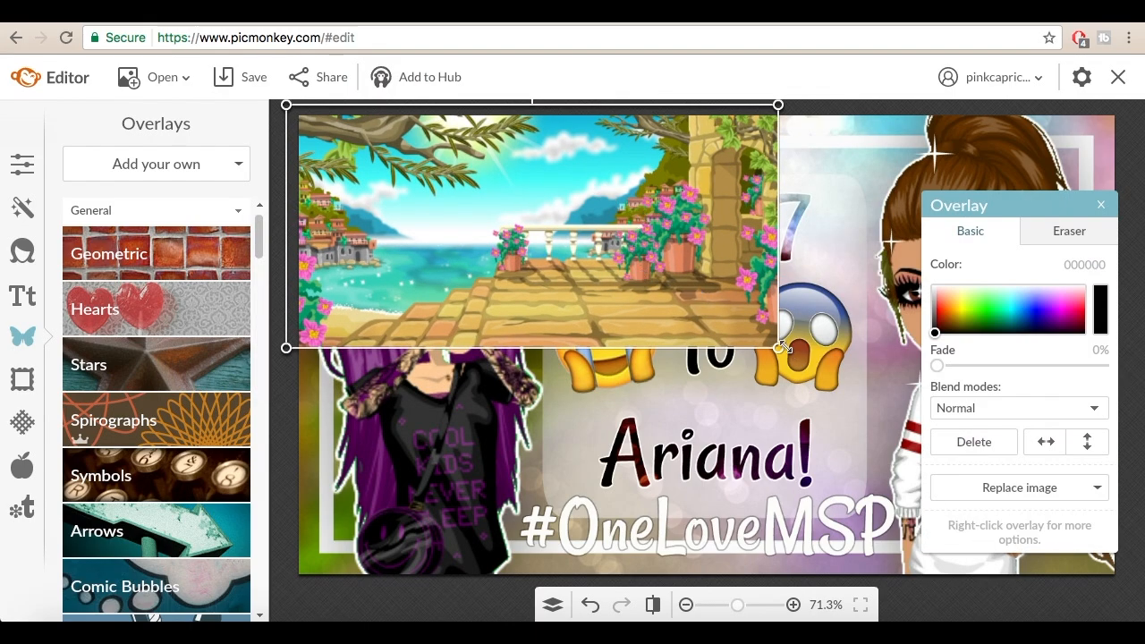
Step: Enlarge and reposition the scenery overlay so it covers the whole canvas, moving the overlay settings out of the way
{"action": "left_click_drag", "start_coordinate": [779, 347], "coordinate": [1143, 529]}
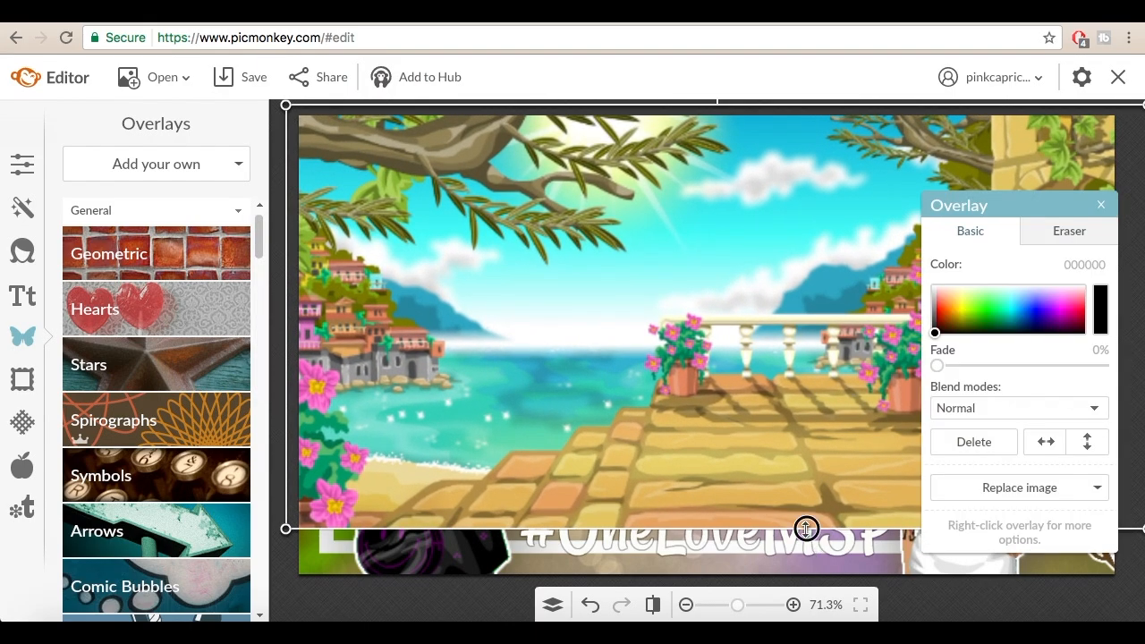
{"action": "left_click_drag", "start_coordinate": [805, 529], "coordinate": [801, 612]}
{"action": "left_click_drag", "start_coordinate": [759, 447], "coordinate": [733, 440]}
{"action": "left_click_drag", "start_coordinate": [991, 205], "coordinate": [117, 191]}
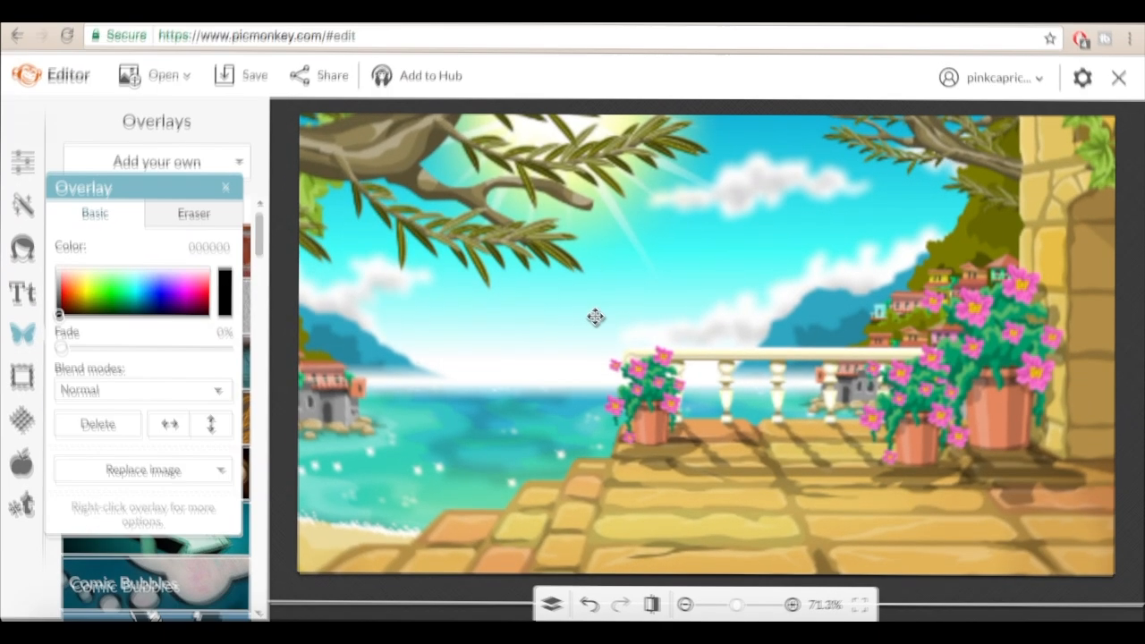
Step: Merge the scenery overlay with the background layer and close the layer list
{"action": "left_click", "coordinate": [552, 605]}
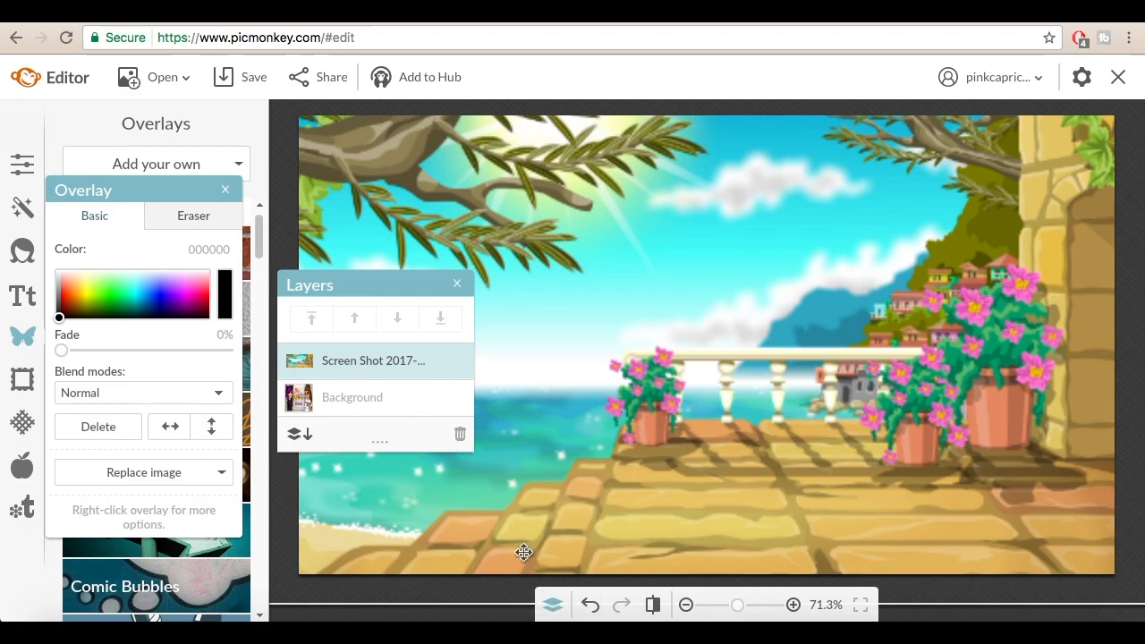
{"action": "left_click", "coordinate": [310, 436]}
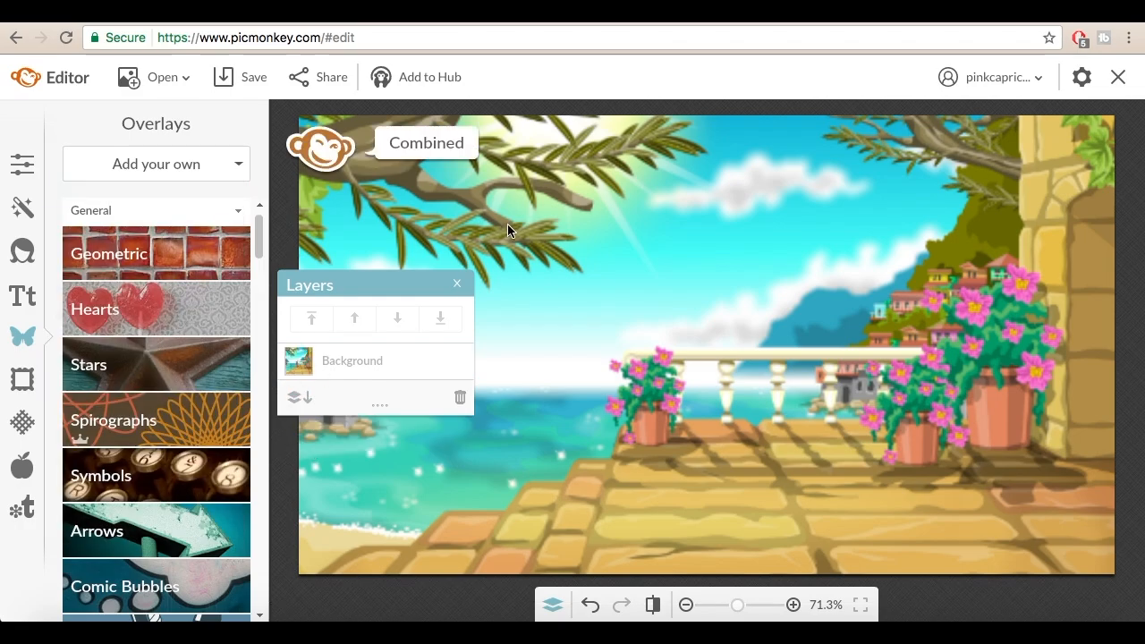
{"action": "left_click", "coordinate": [460, 286]}
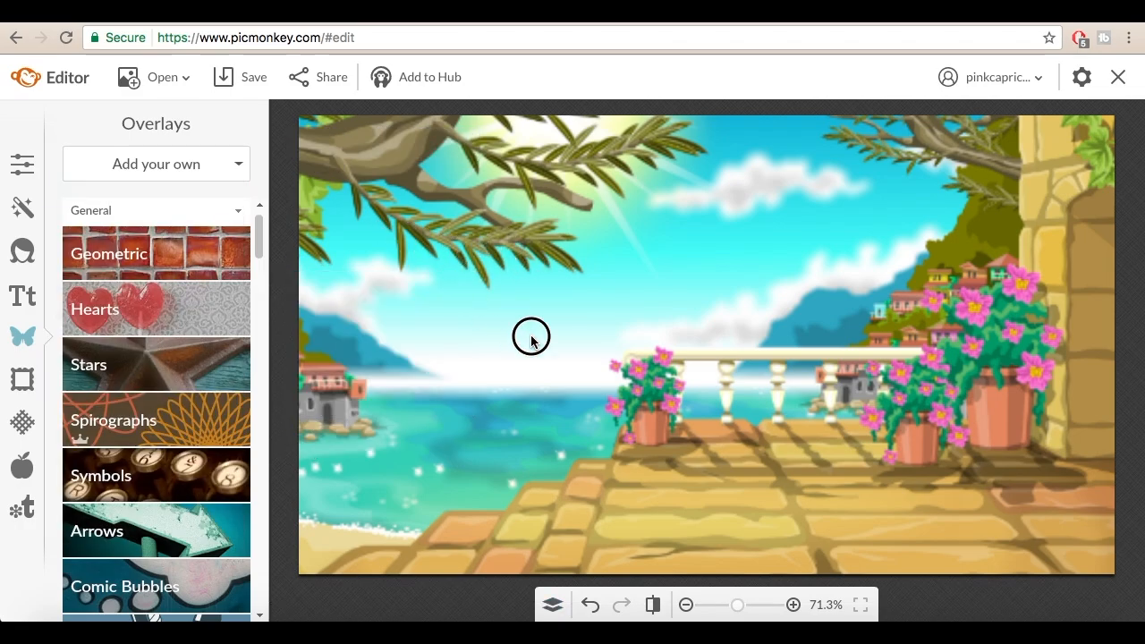
Step: Apply the Soften effect to the background with 100% softness and 0% fade
{"action": "left_click", "coordinate": [22, 207]}
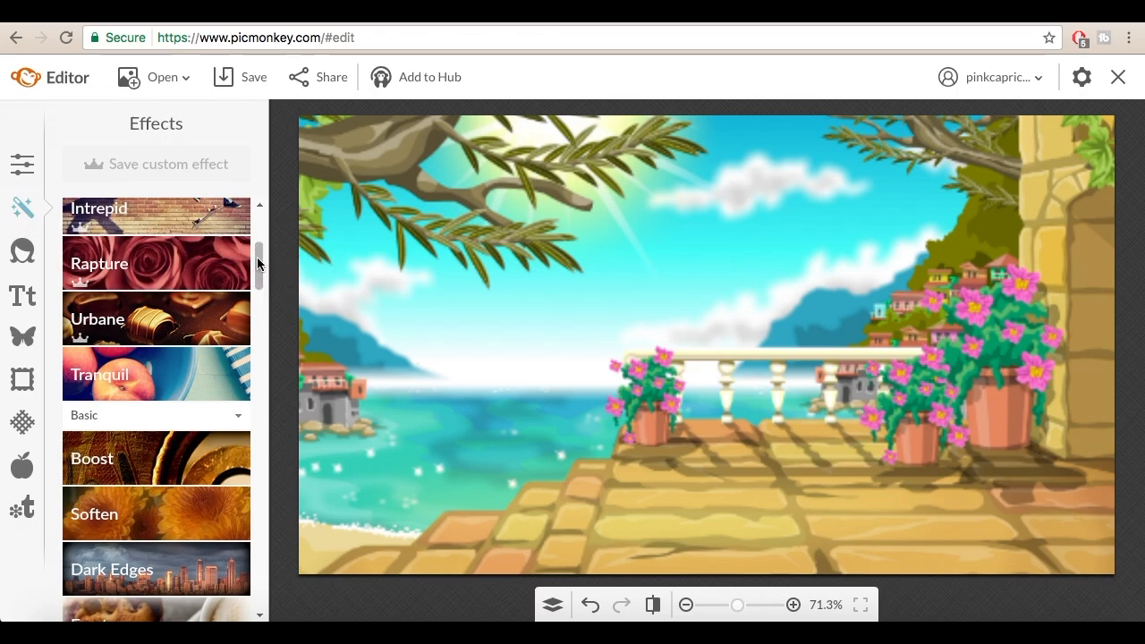
{"action": "left_click_drag", "start_coordinate": [256, 256], "coordinate": [257, 270]}
{"action": "left_click", "coordinate": [159, 402]}
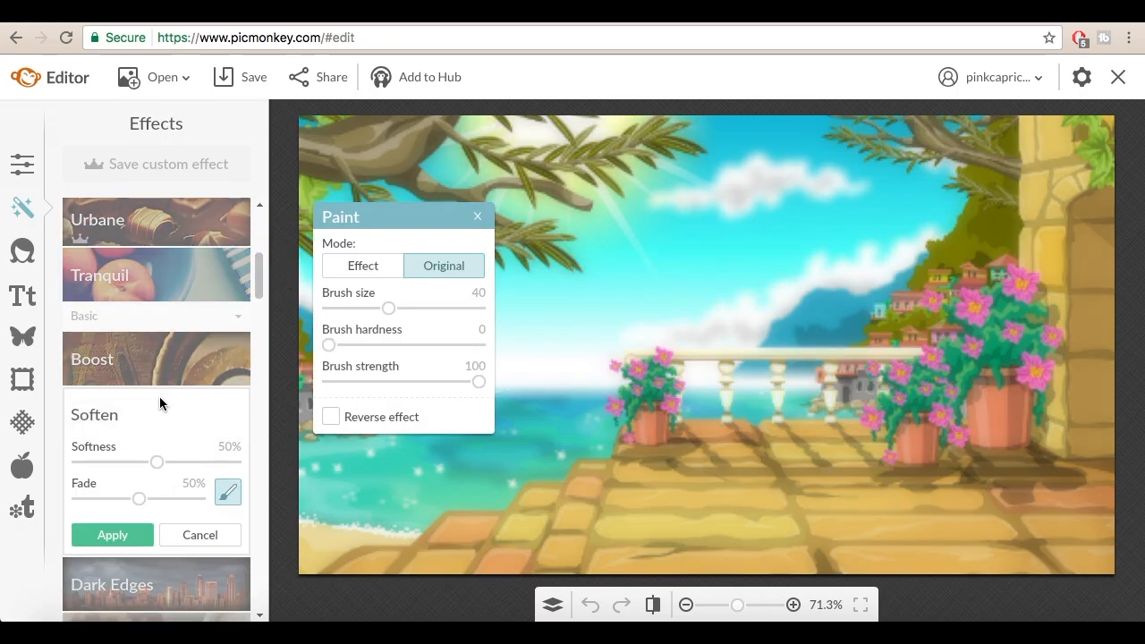
{"action": "left_click_drag", "start_coordinate": [157, 464], "coordinate": [281, 467]}
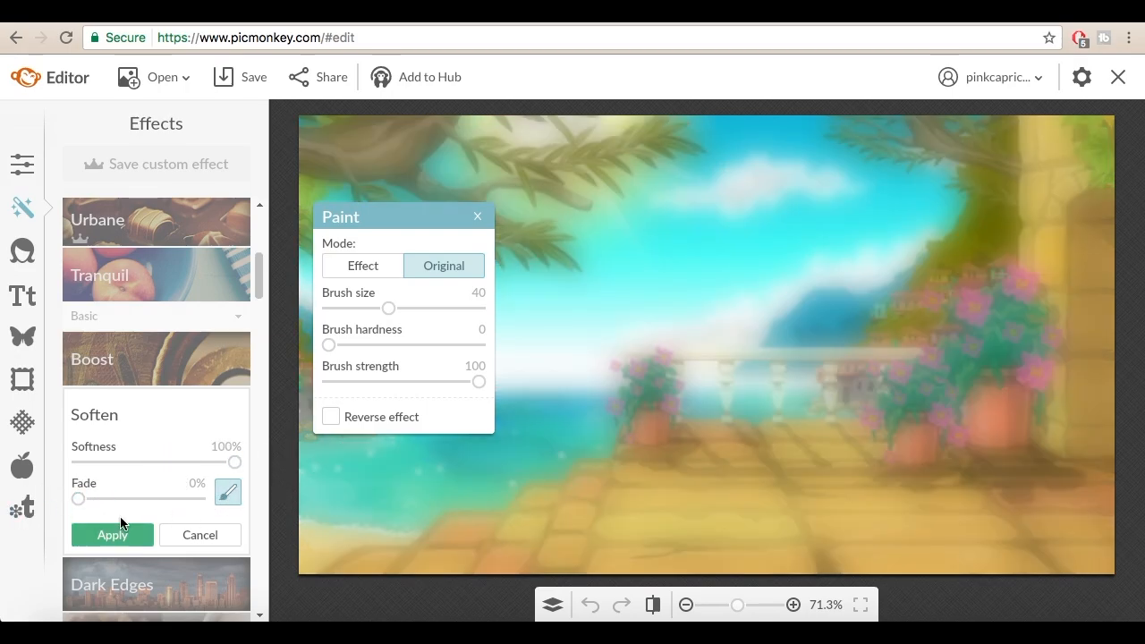
{"action": "left_click", "coordinate": [121, 523]}
Step: Apply the Bokeh Shapes effect with circles and the blur set to Soften
{"action": "mouse_move", "coordinate": [258, 269]}
{"action": "left_mouse_down"}
{"action": "mouse_move", "coordinate": [289, 447]}
{"action": "mouse_move", "coordinate": [277, 454]}
{"action": "left_mouse_up"}
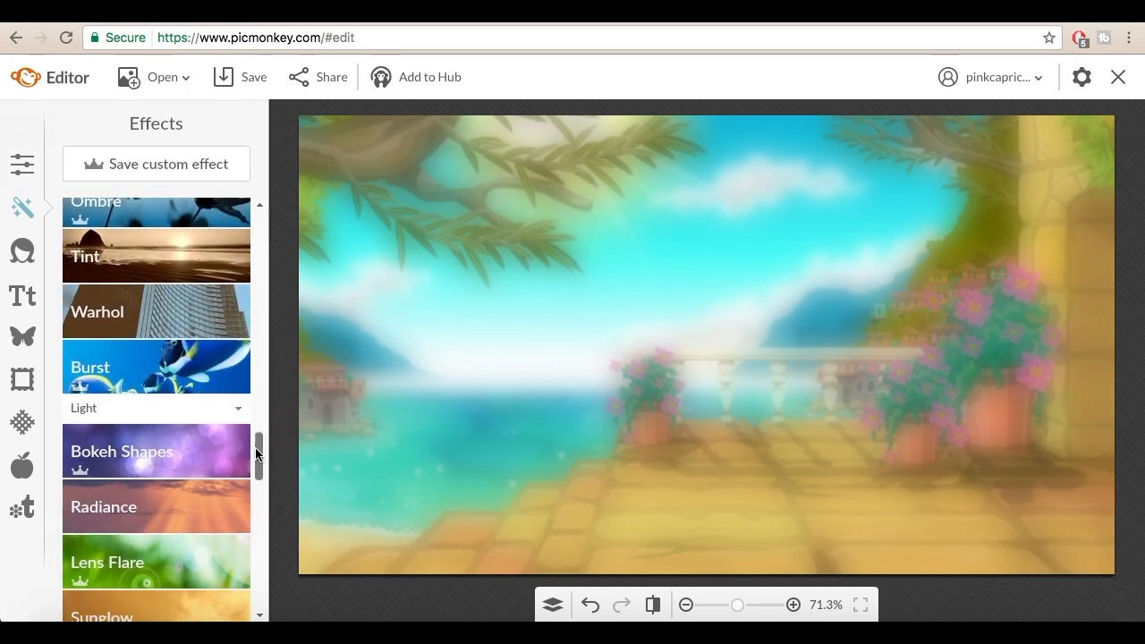
{"action": "left_click", "coordinate": [207, 455]}
{"action": "left_click", "coordinate": [133, 524]}
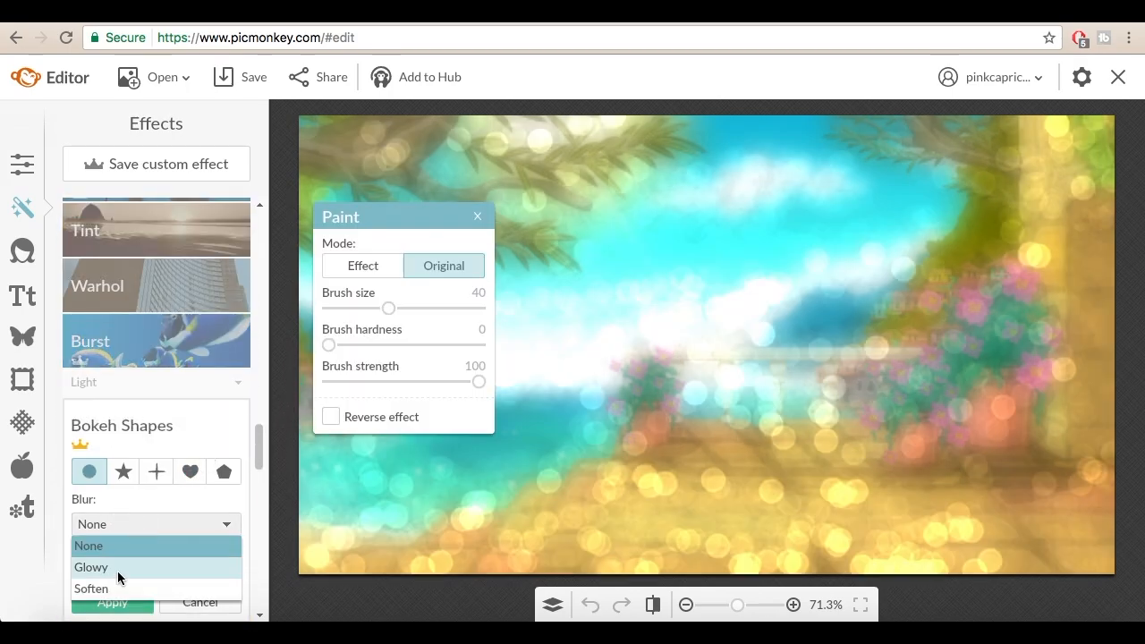
{"action": "left_click", "coordinate": [113, 582]}
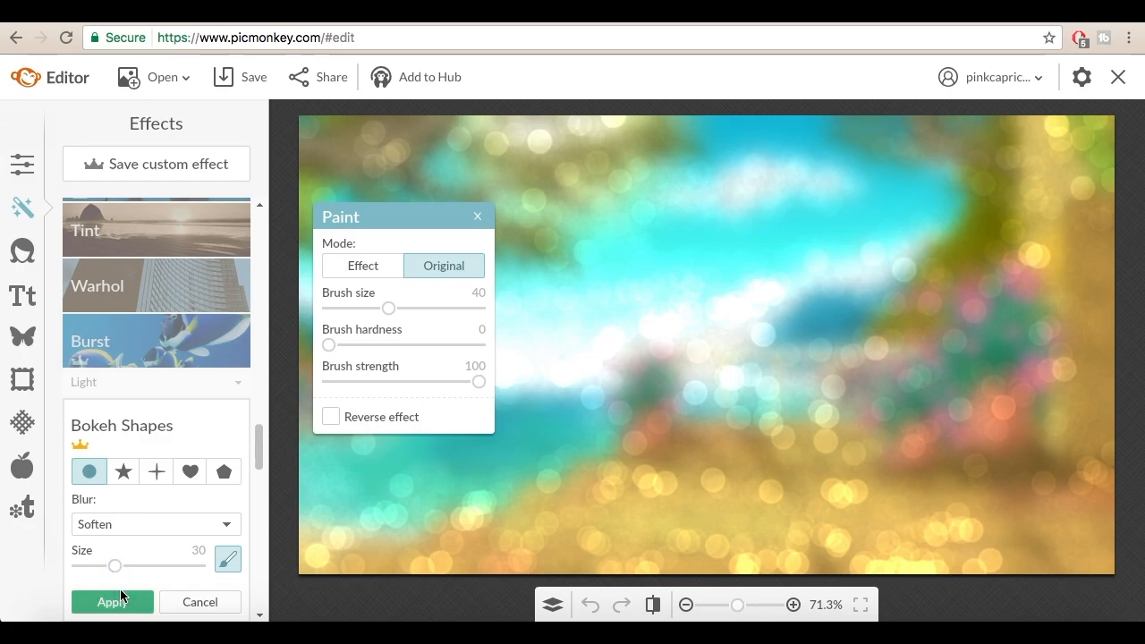
{"action": "left_click", "coordinate": [113, 601]}
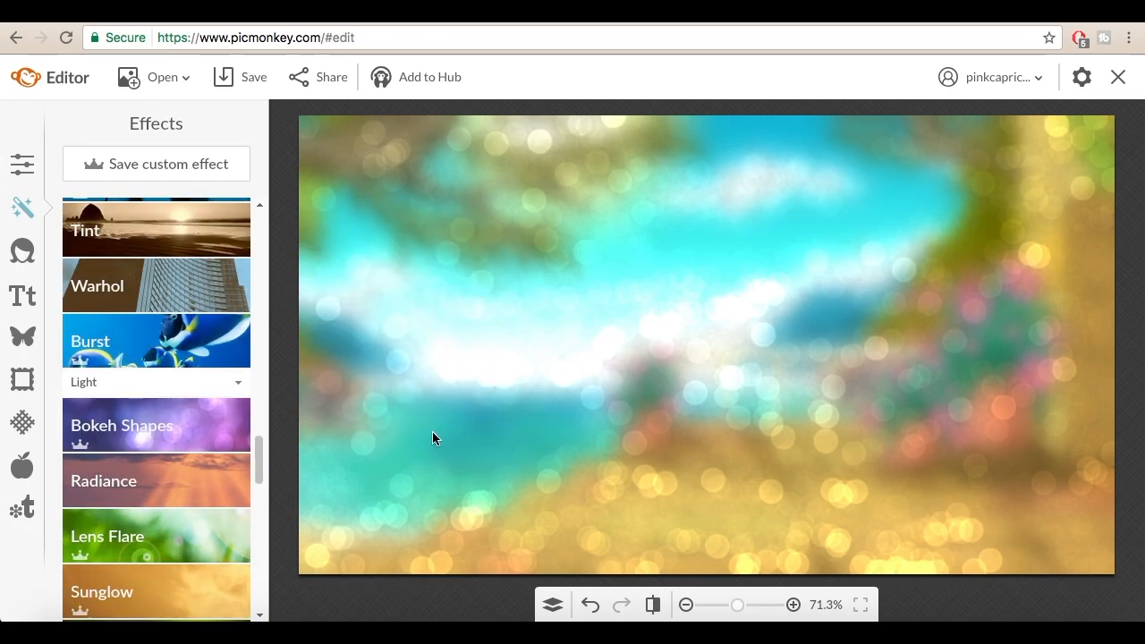
Step: Add a geometric rectangle overlay and move it to the upper-left area of the image
{"action": "left_click", "coordinate": [23, 336]}
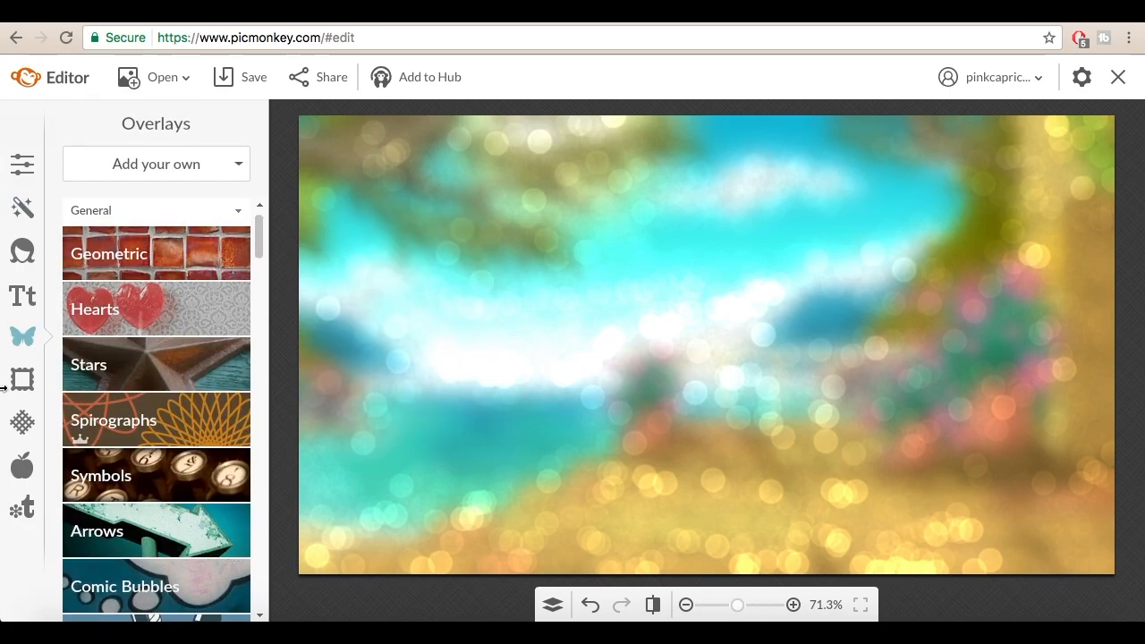
{"action": "left_click", "coordinate": [138, 235]}
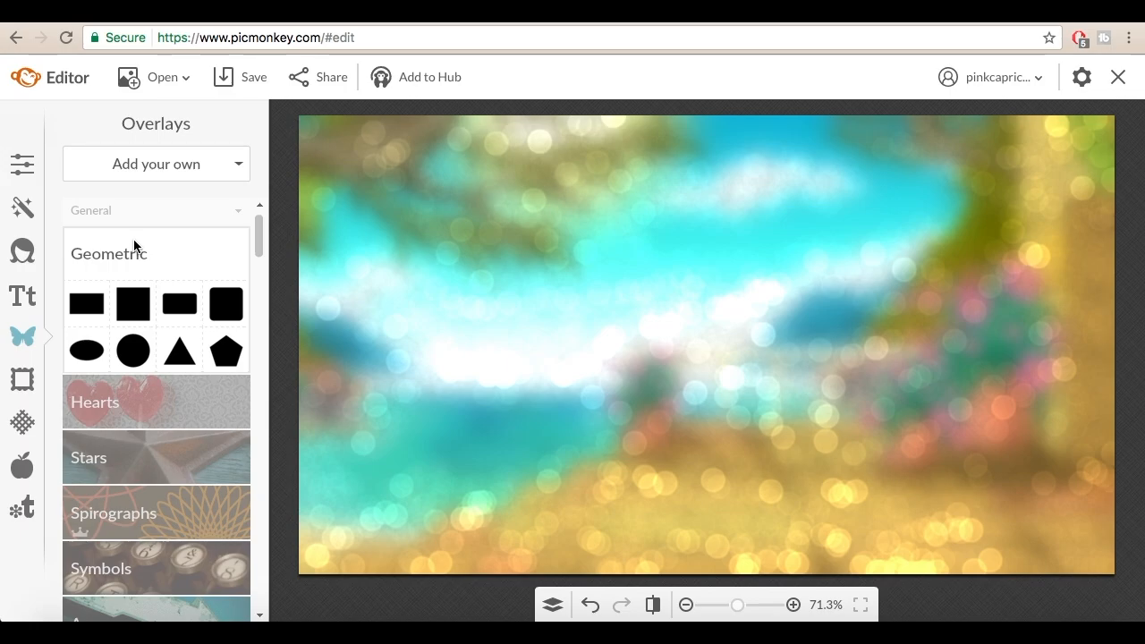
{"action": "left_click", "coordinate": [79, 302]}
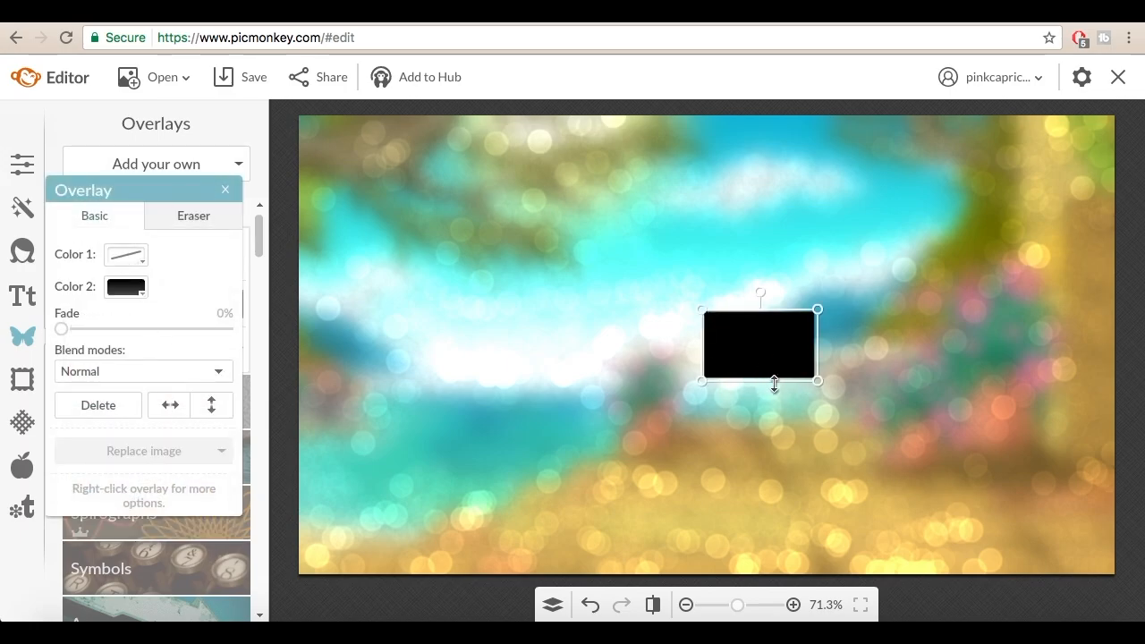
{"action": "left_click_drag", "start_coordinate": [759, 340], "coordinate": [388, 179]}
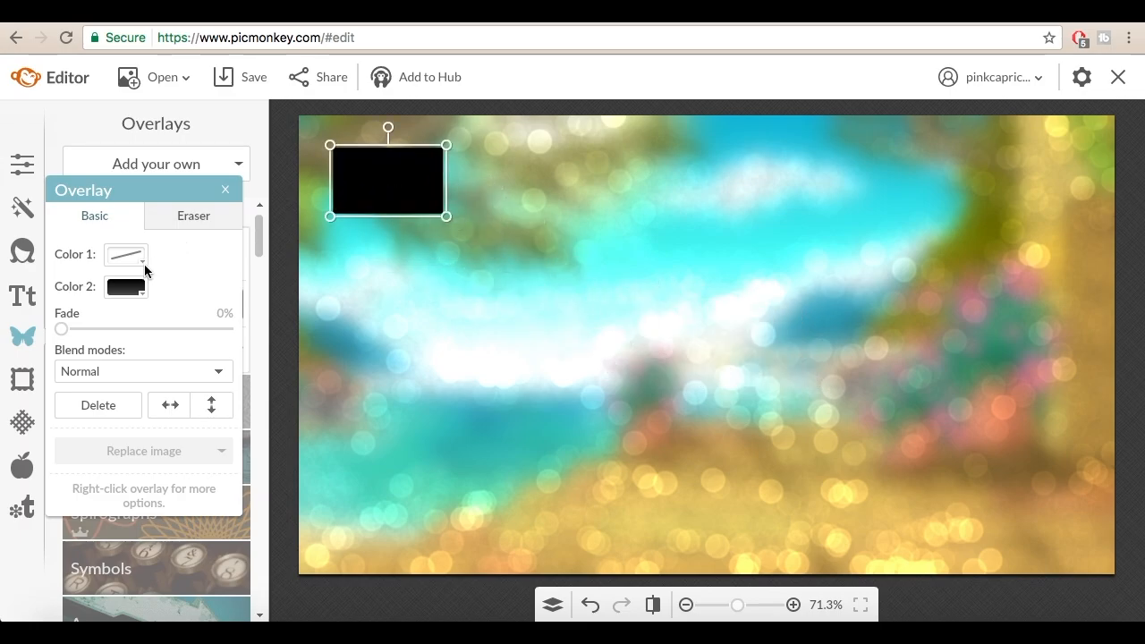
Step: Give the rectangle a white outline as Color 1 and make its Color 2 fill transparent
{"action": "left_click", "coordinate": [128, 264]}
{"action": "left_click", "coordinate": [107, 417]}
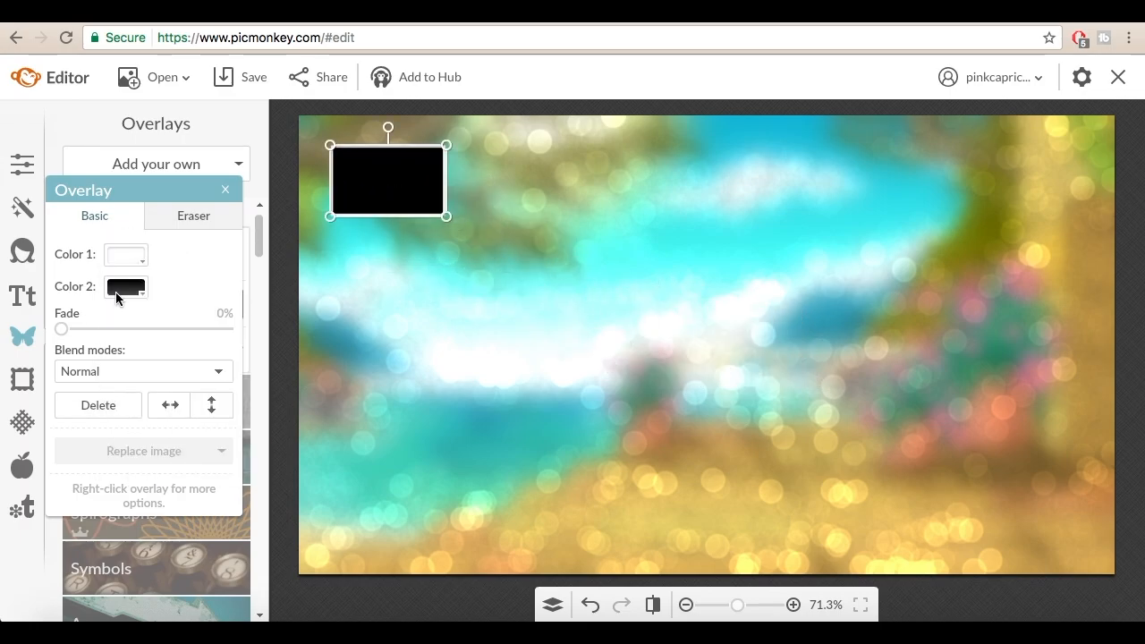
{"action": "left_click", "coordinate": [123, 288]}
{"action": "left_click", "coordinate": [119, 347]}
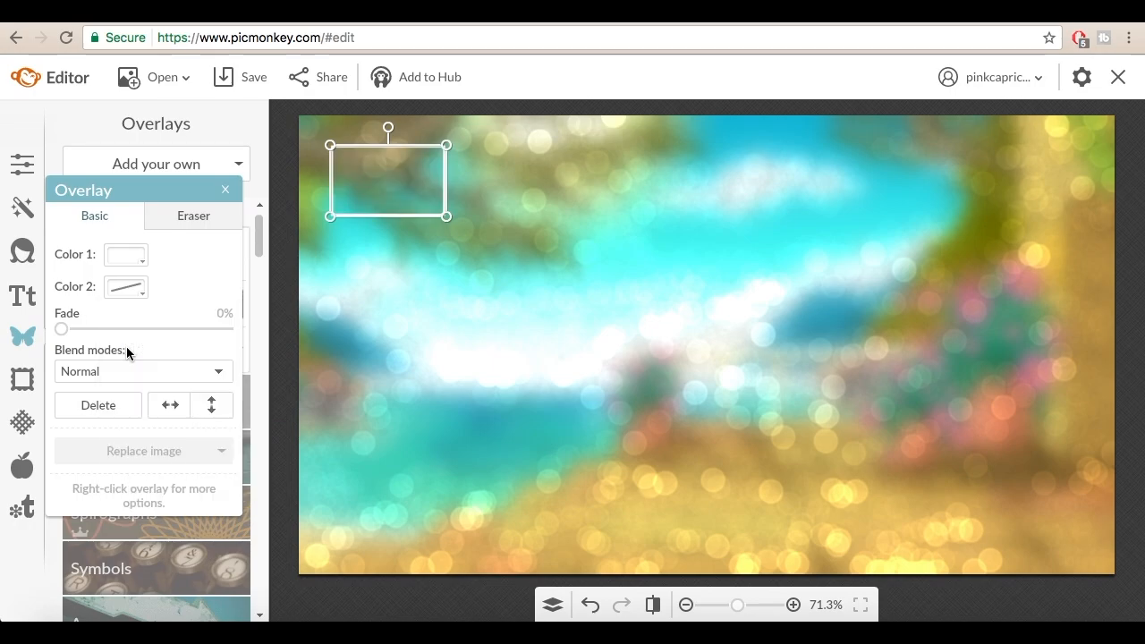
Step: Position and stretch the white rectangle into a frame just inside the image edges, then close its overlay settings
{"action": "left_click_drag", "start_coordinate": [364, 170], "coordinate": [358, 159]}
{"action": "left_click_drag", "start_coordinate": [349, 157], "coordinate": [350, 158]}
{"action": "left_click_drag", "start_coordinate": [420, 206], "coordinate": [1092, 561]}
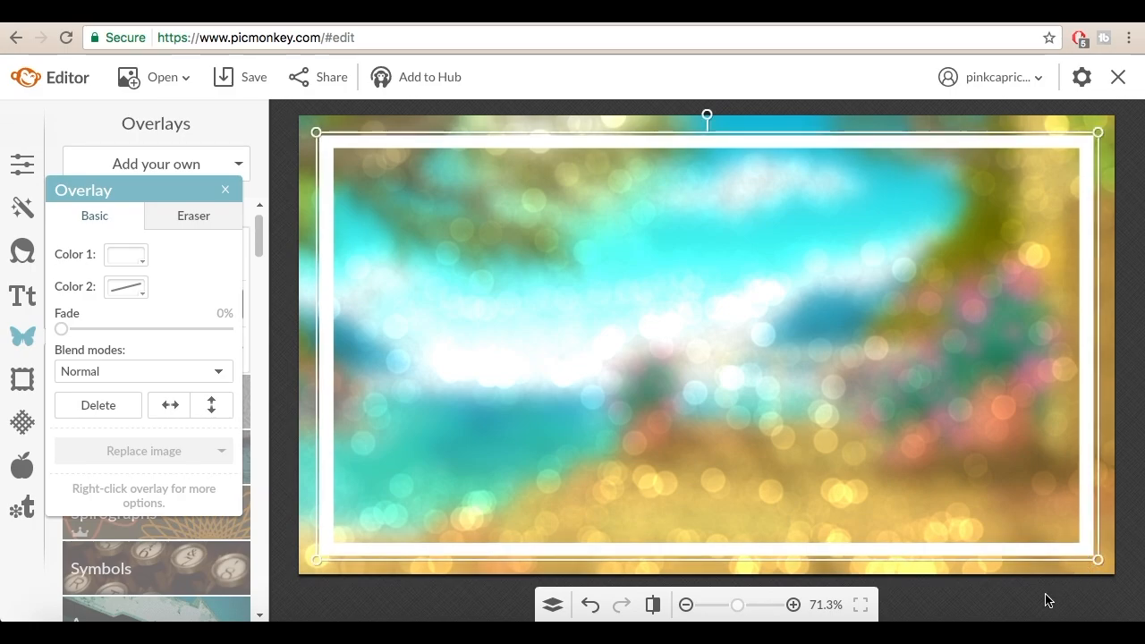
{"action": "left_click", "coordinate": [226, 188]}
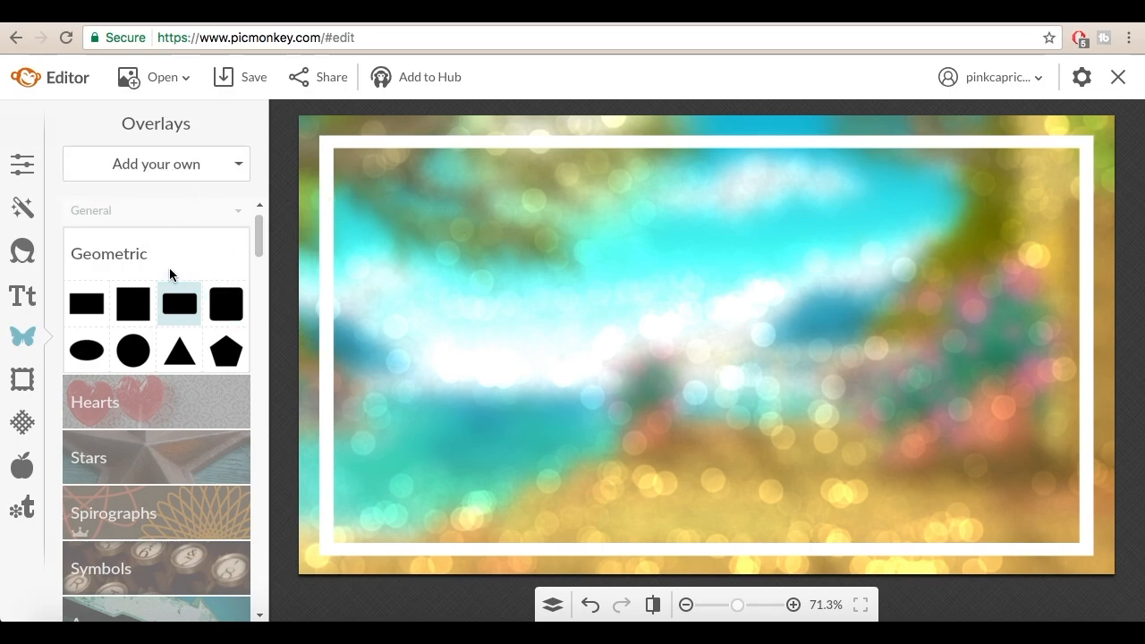
Step: Add fejngfef.png from the computer's "how to make thumballeess" folder as an overlay
{"action": "left_click", "coordinate": [121, 165]}
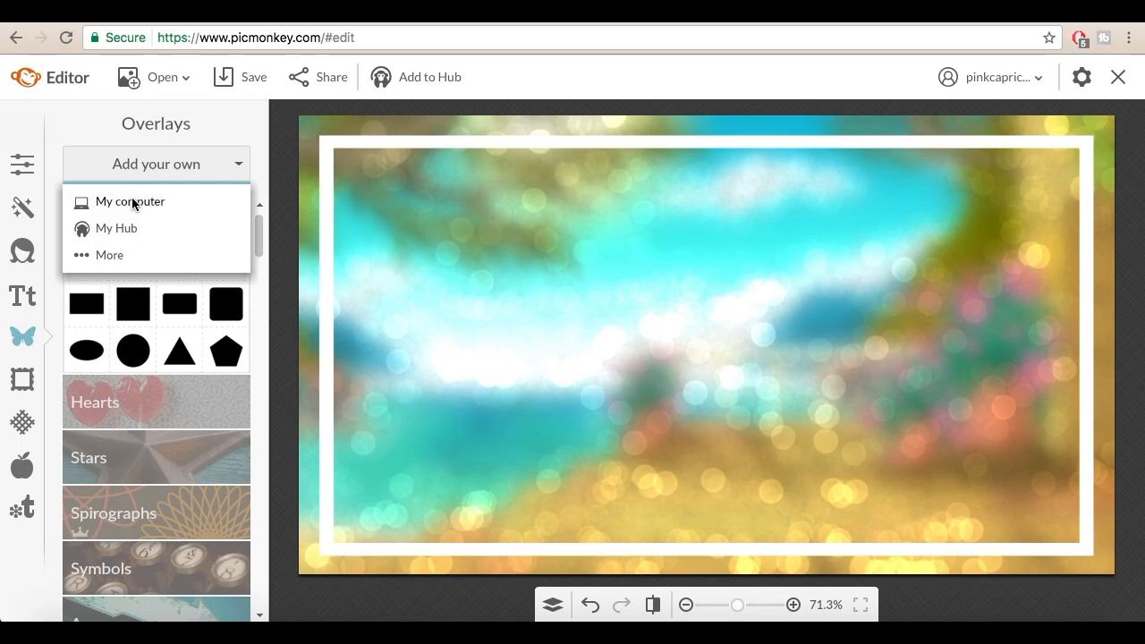
{"action": "left_click", "coordinate": [131, 203]}
{"action": "scroll", "coordinate": [351, 205], "scroll_direction": "down", "scroll_amount": 3}
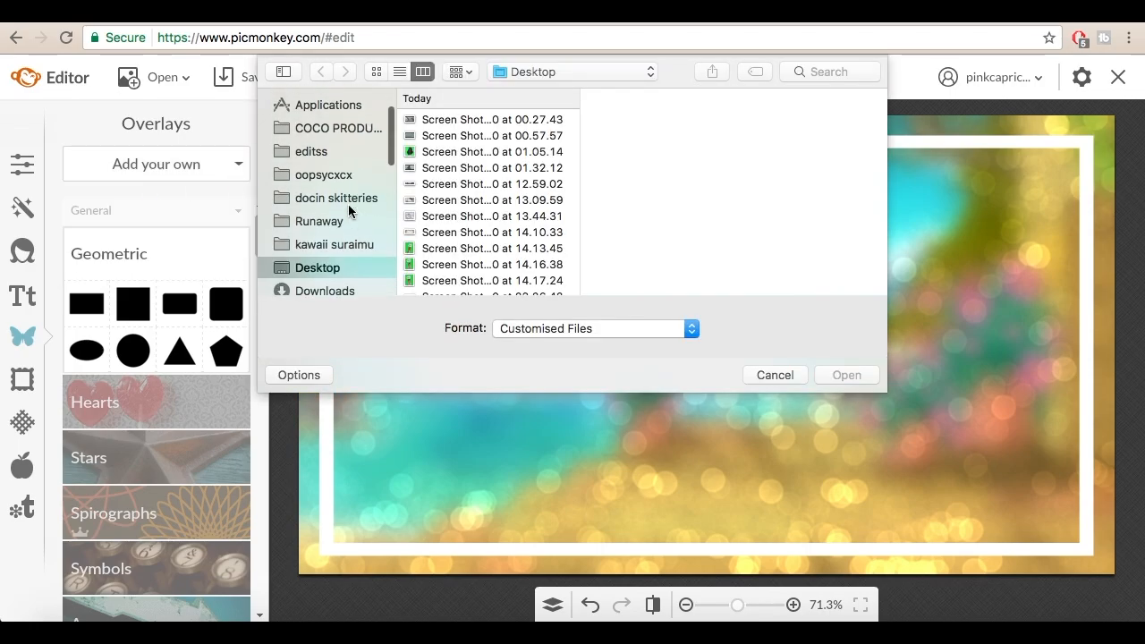
{"action": "scroll", "coordinate": [351, 210], "scroll_direction": "up", "scroll_amount": 2}
{"action": "scroll", "coordinate": [333, 255], "scroll_direction": "up", "scroll_amount": 3}
{"action": "left_click", "coordinate": [341, 208]}
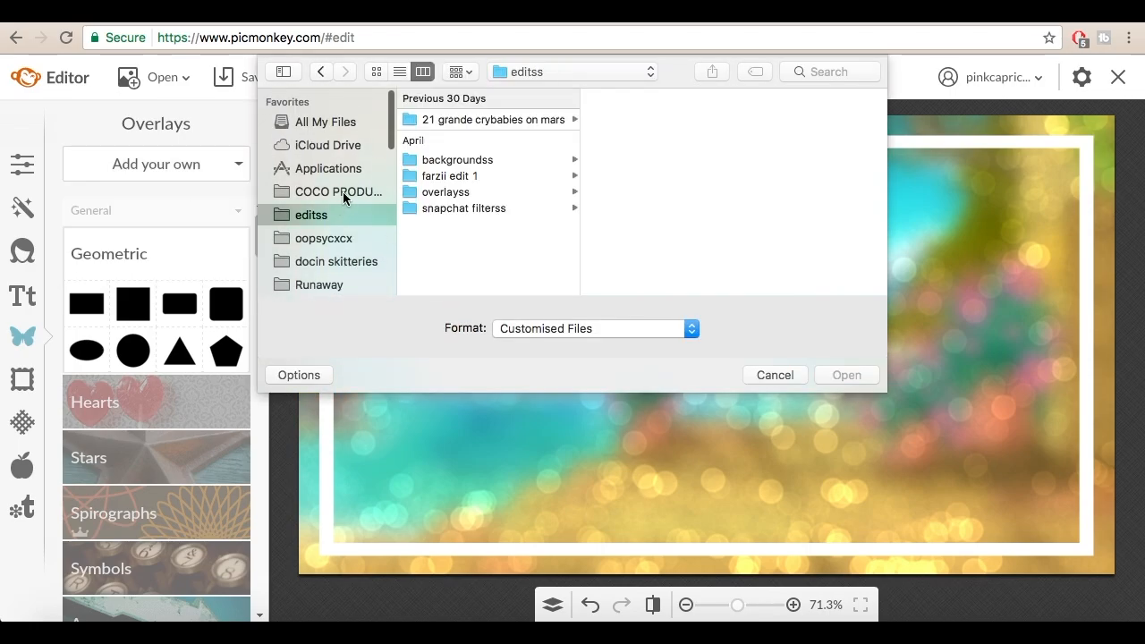
{"action": "left_click", "coordinate": [342, 192]}
{"action": "left_click", "coordinate": [474, 135]}
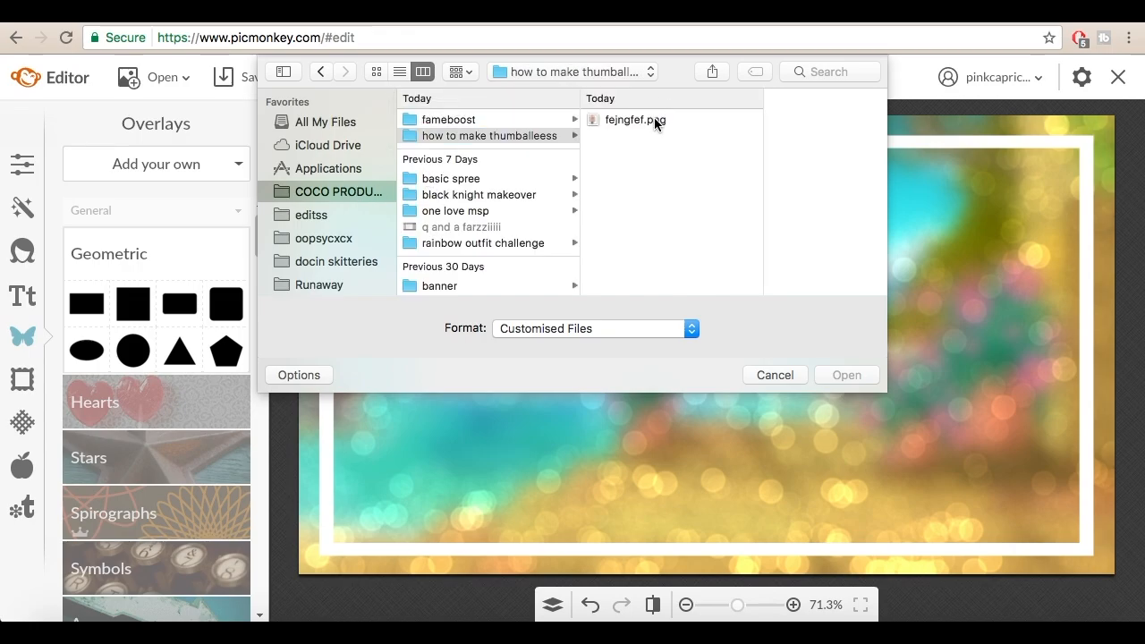
{"action": "double_click", "coordinate": [654, 122]}
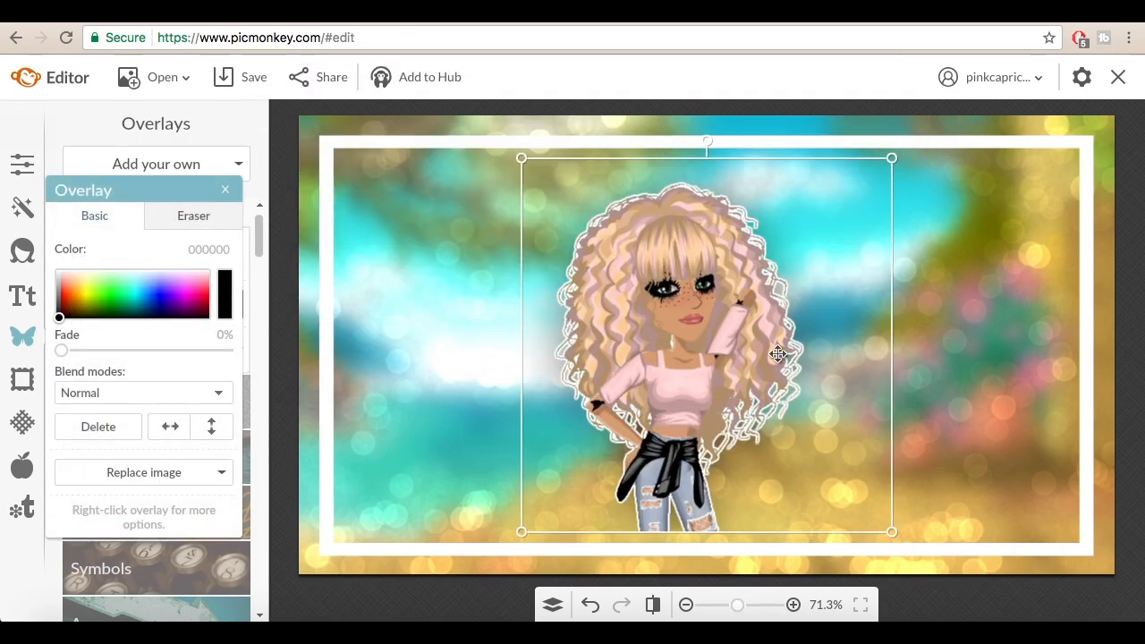
Step: Enlarge the avatar cut-out, flip it horizontally and place it over the right side of the frame, then deselect it
{"action": "left_click", "coordinate": [177, 434]}
{"action": "left_click", "coordinate": [177, 433]}
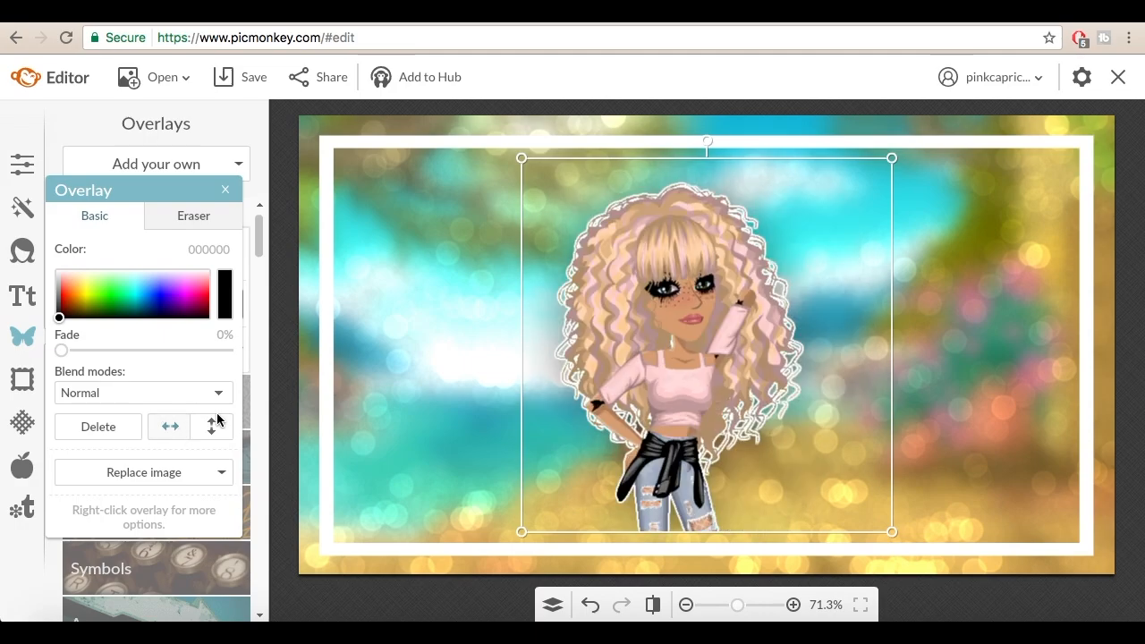
{"action": "left_click_drag", "start_coordinate": [611, 364], "coordinate": [912, 413]}
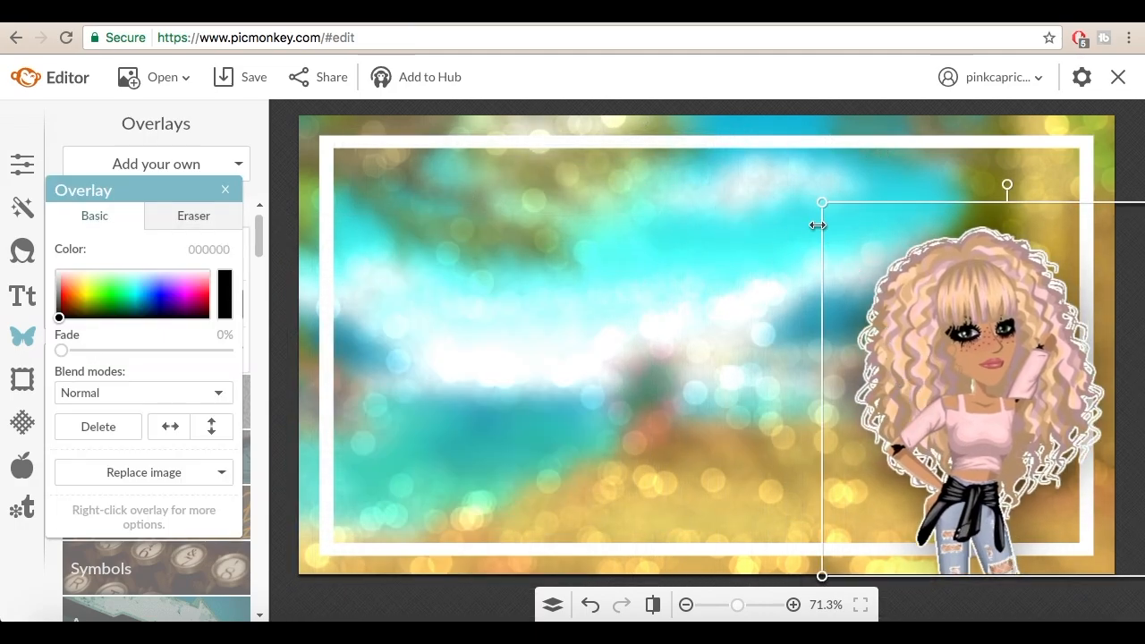
{"action": "left_click_drag", "start_coordinate": [820, 200], "coordinate": [722, 102]}
{"action": "left_click_drag", "start_coordinate": [876, 216], "coordinate": [893, 215]}
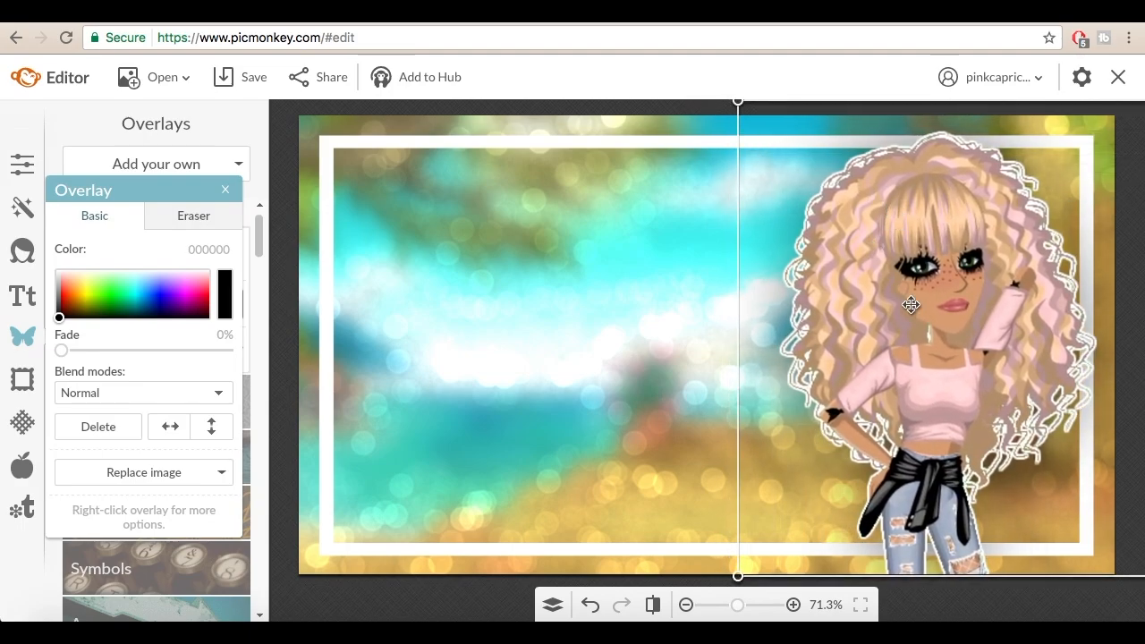
{"action": "left_click", "coordinate": [181, 426]}
{"action": "left_click_drag", "start_coordinate": [1011, 386], "coordinate": [945, 390]}
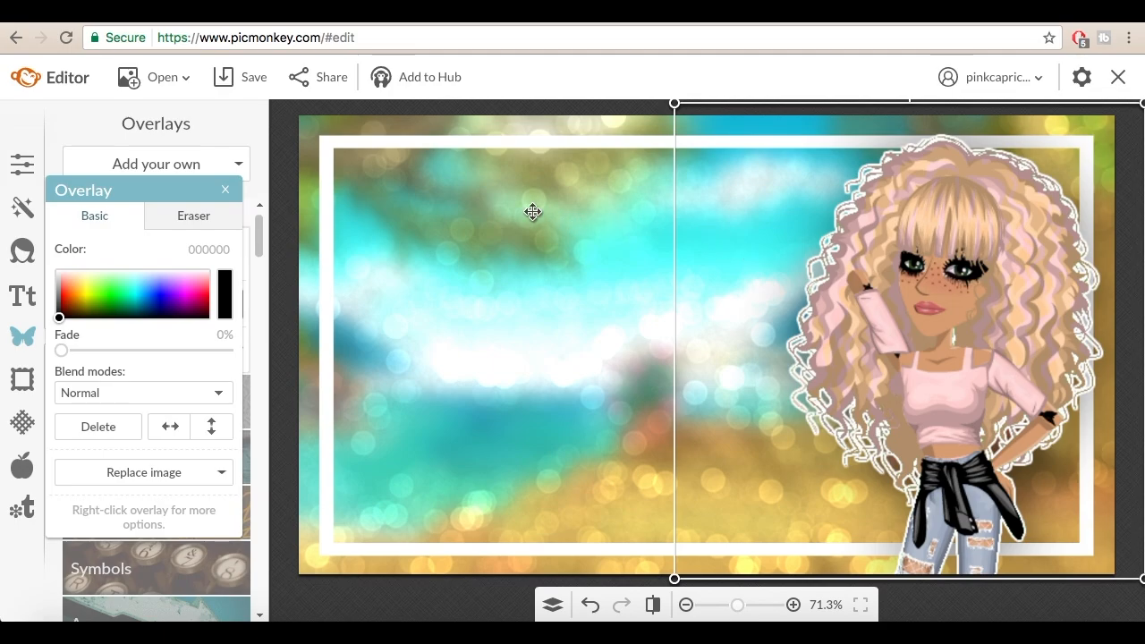
{"action": "left_click", "coordinate": [374, 196]}
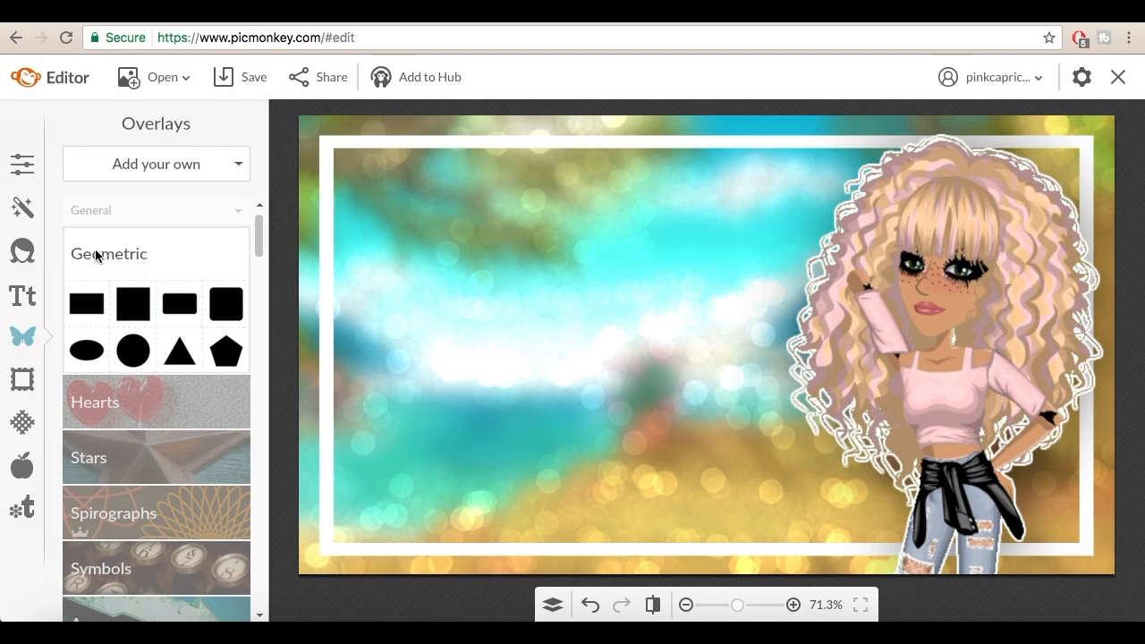
Step: Add a rounded rectangle overlay with a white Color 2 fill and set its fade to 50%
{"action": "left_click", "coordinate": [173, 311]}
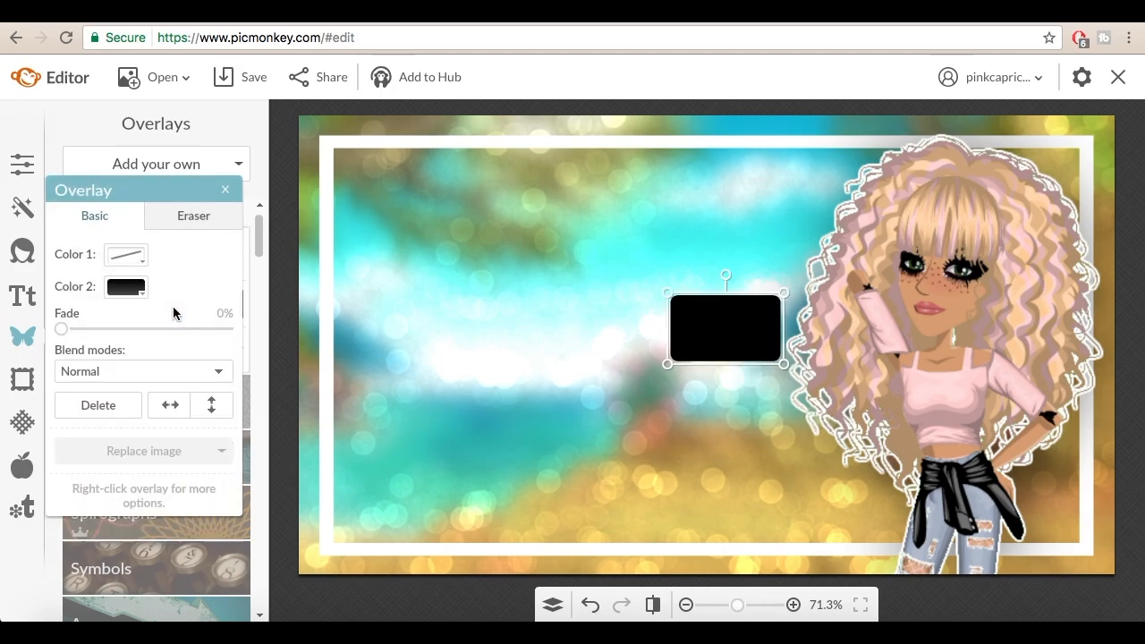
{"action": "left_click", "coordinate": [125, 287]}
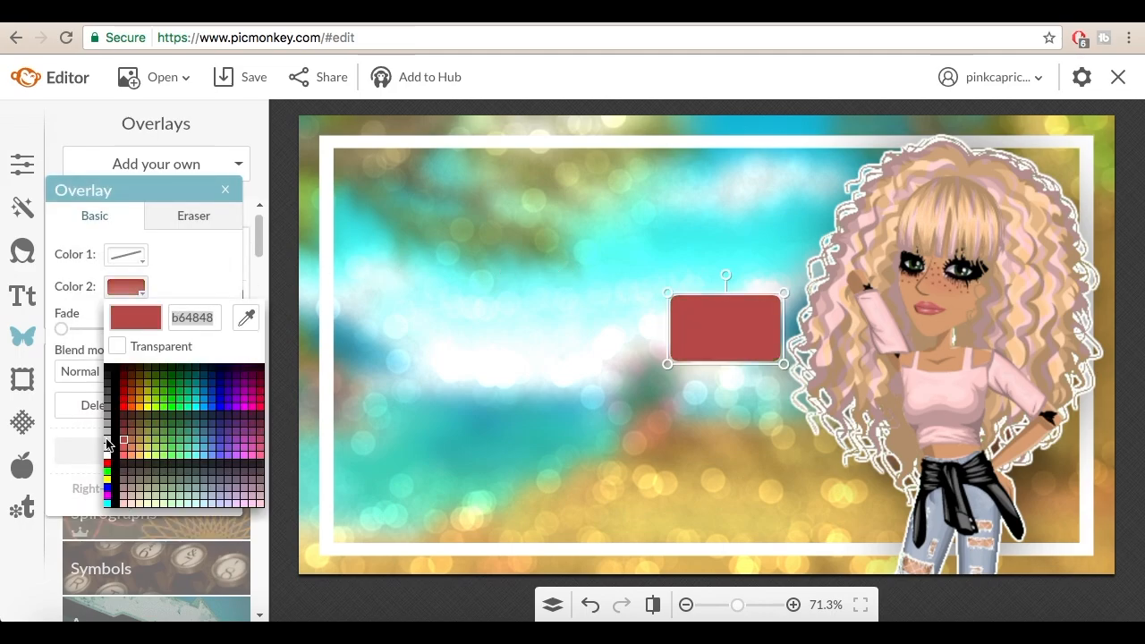
{"action": "left_click", "coordinate": [111, 458]}
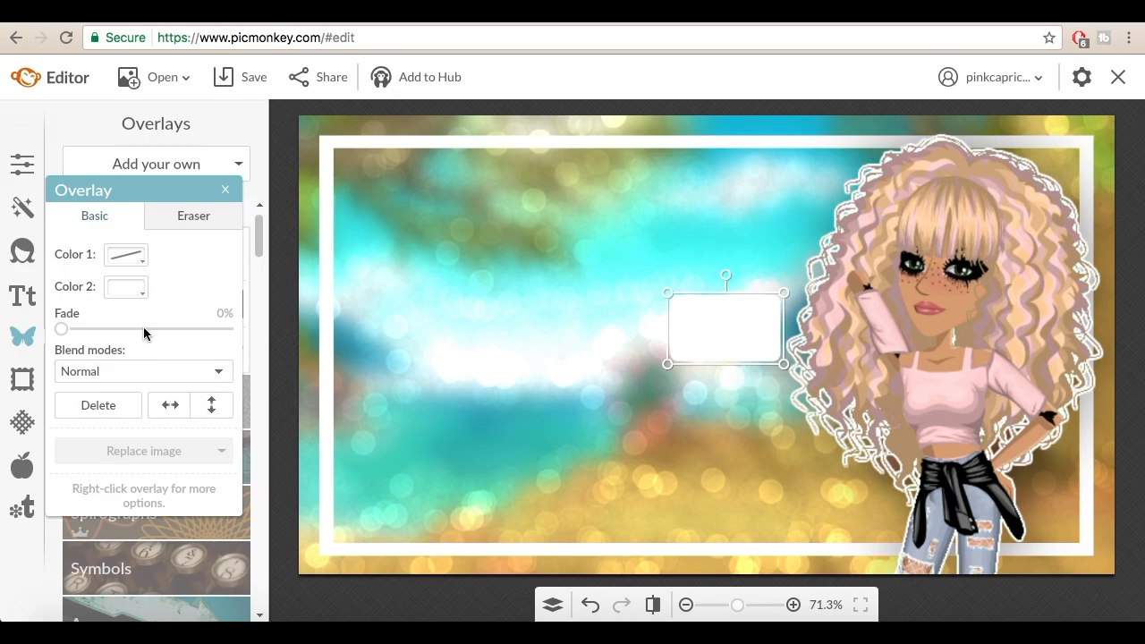
{"action": "left_click_drag", "start_coordinate": [141, 333], "coordinate": [144, 333]}
Step: Move and stretch the translucent rounded rectangle into a large panel inside the frame beside the avatar, then close its settings
{"action": "left_click_drag", "start_coordinate": [709, 315], "coordinate": [417, 216]}
{"action": "left_click_drag", "start_coordinate": [492, 263], "coordinate": [770, 475]}
{"action": "left_click_drag", "start_coordinate": [684, 396], "coordinate": [686, 410]}
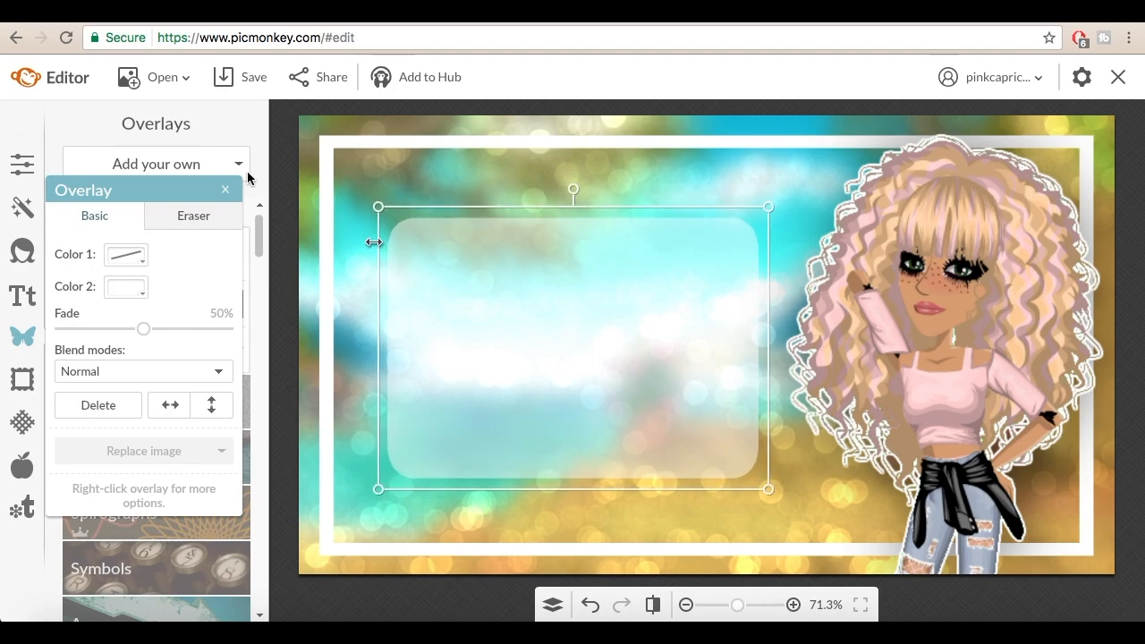
{"action": "left_click", "coordinate": [224, 190]}
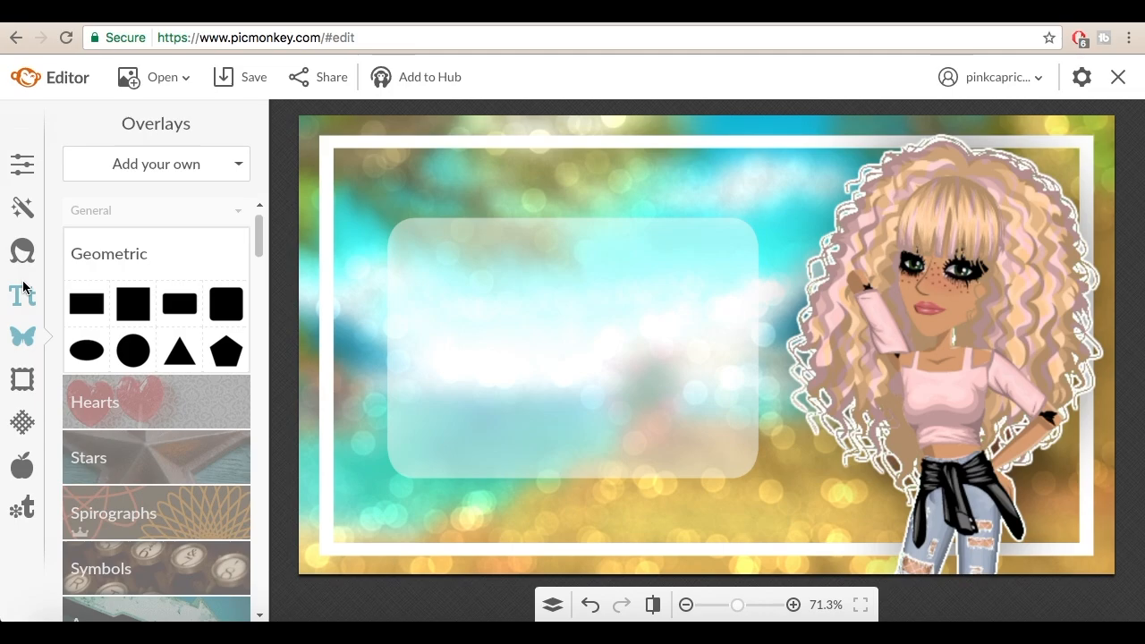
Step: Add the text "How" to the image in the Channel script font
{"action": "left_click", "coordinate": [24, 288]}
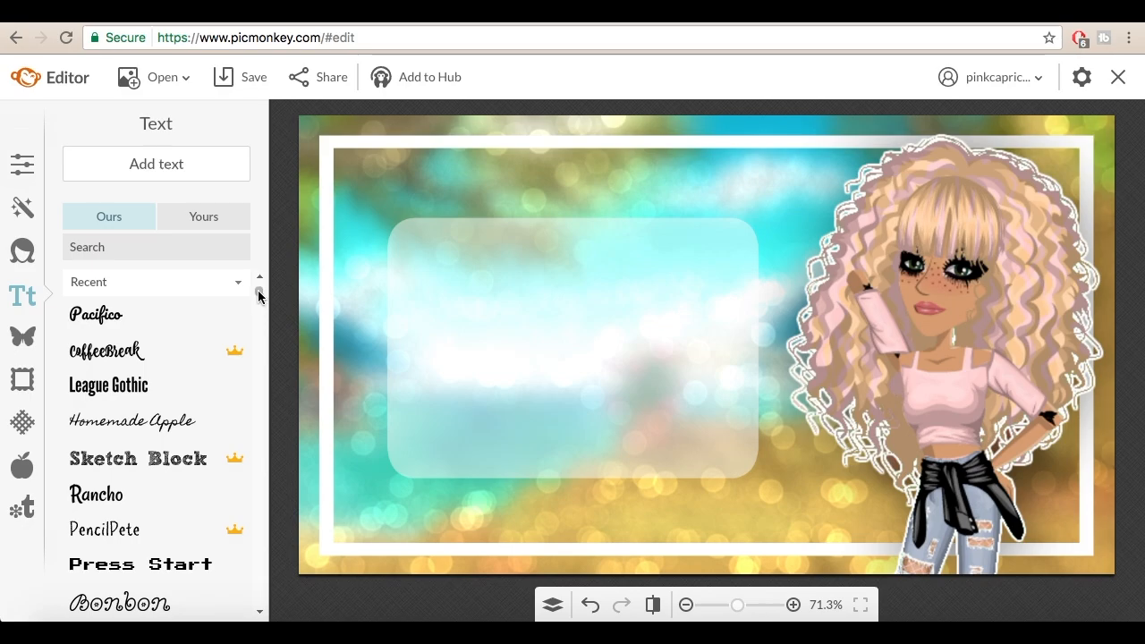
{"action": "left_click_drag", "start_coordinate": [258, 295], "coordinate": [252, 424]}
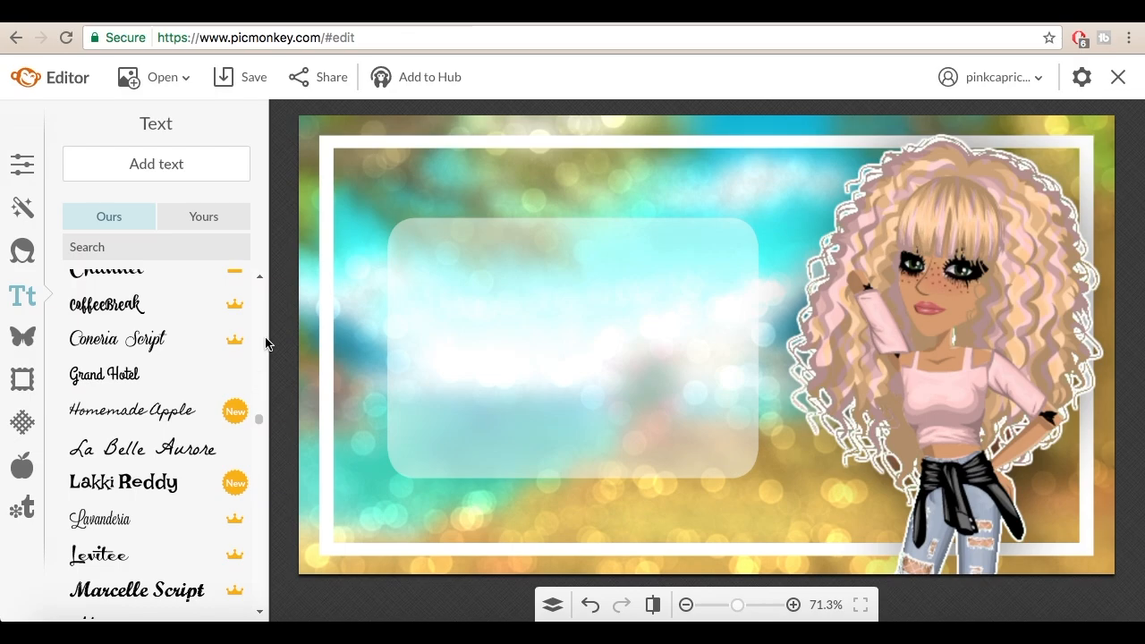
{"action": "scroll", "coordinate": [174, 523], "scroll_direction": "up", "scroll_amount": 3}
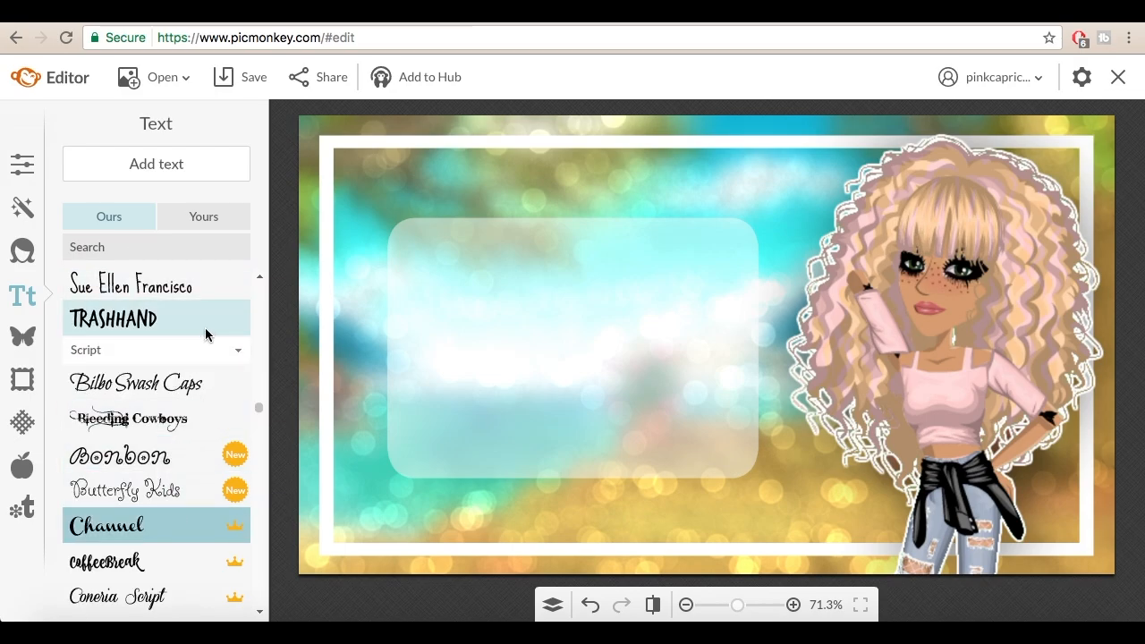
{"action": "left_click", "coordinate": [512, 228]}
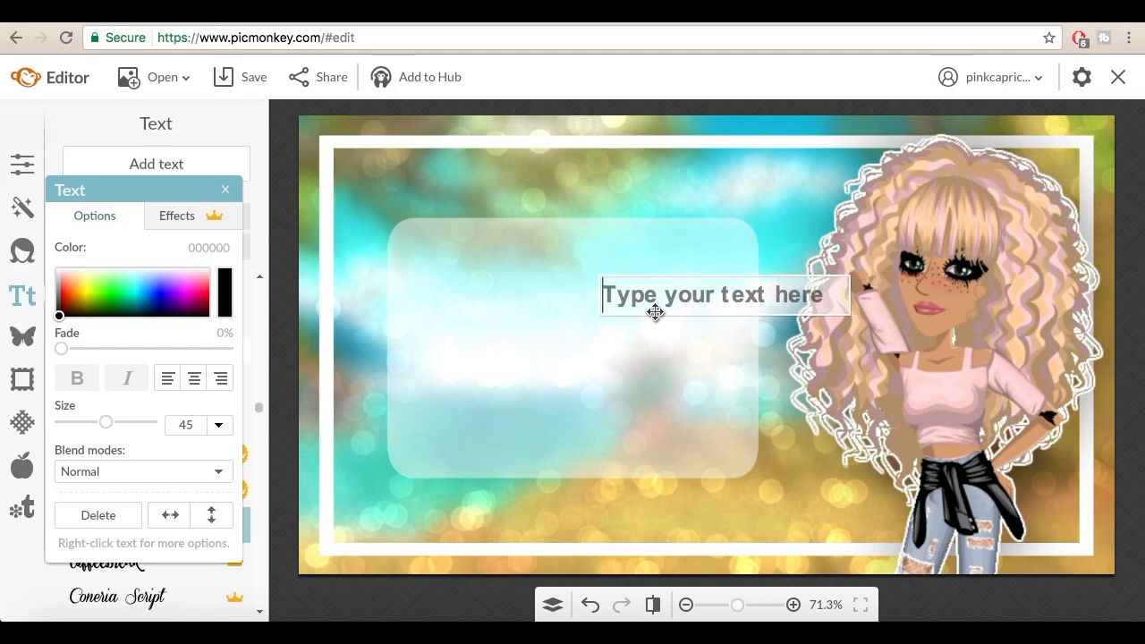
{"action": "type", "text": "C"}
{"action": "key", "text": "BackSpace"}
{"action": "type", "text": "H"}
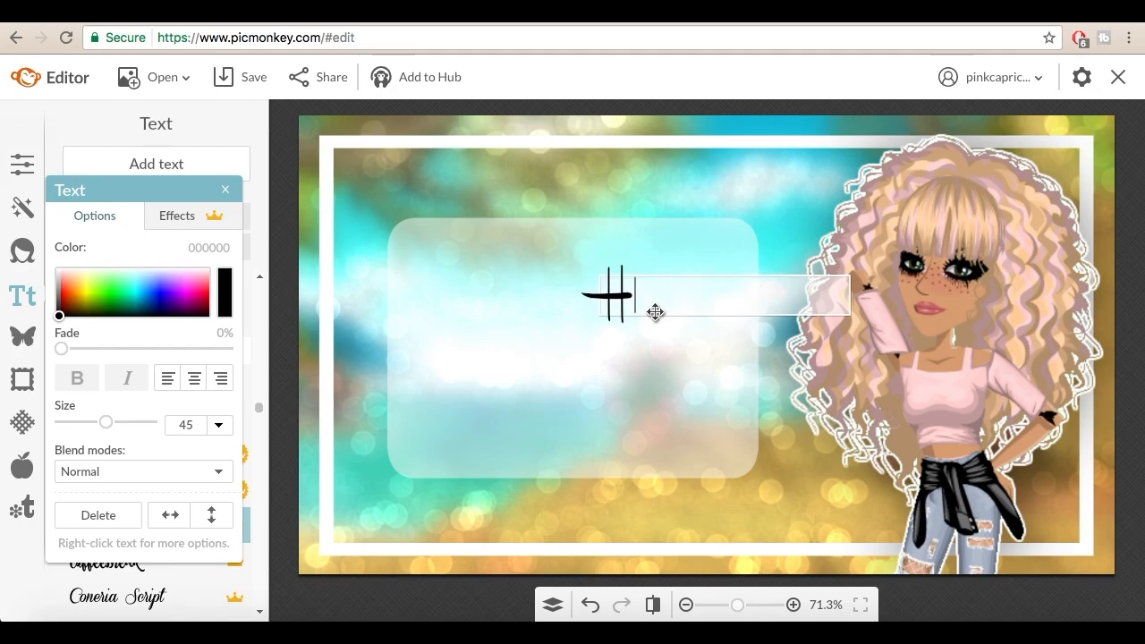
{"action": "type", "text": "ow"}
Step: Move the text settings window out of the way, then enlarge "How" and place it in the translucent panel's upper-left part
{"action": "left_click_drag", "start_coordinate": [214, 191], "coordinate": [399, 594]}
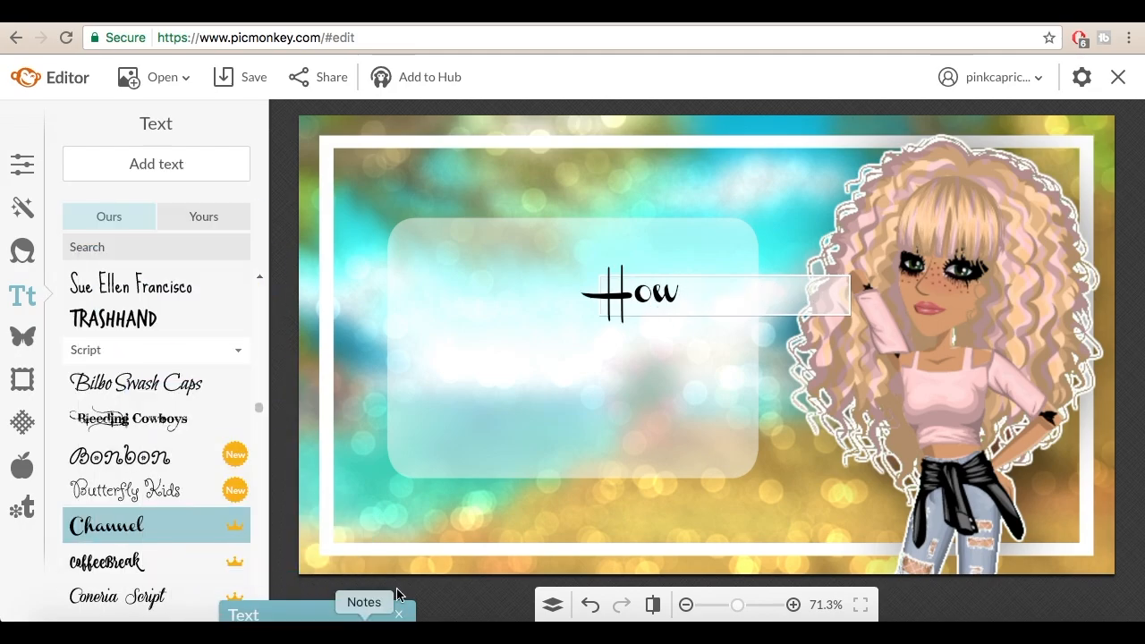
{"action": "left_click_drag", "start_coordinate": [780, 303], "coordinate": [624, 295]}
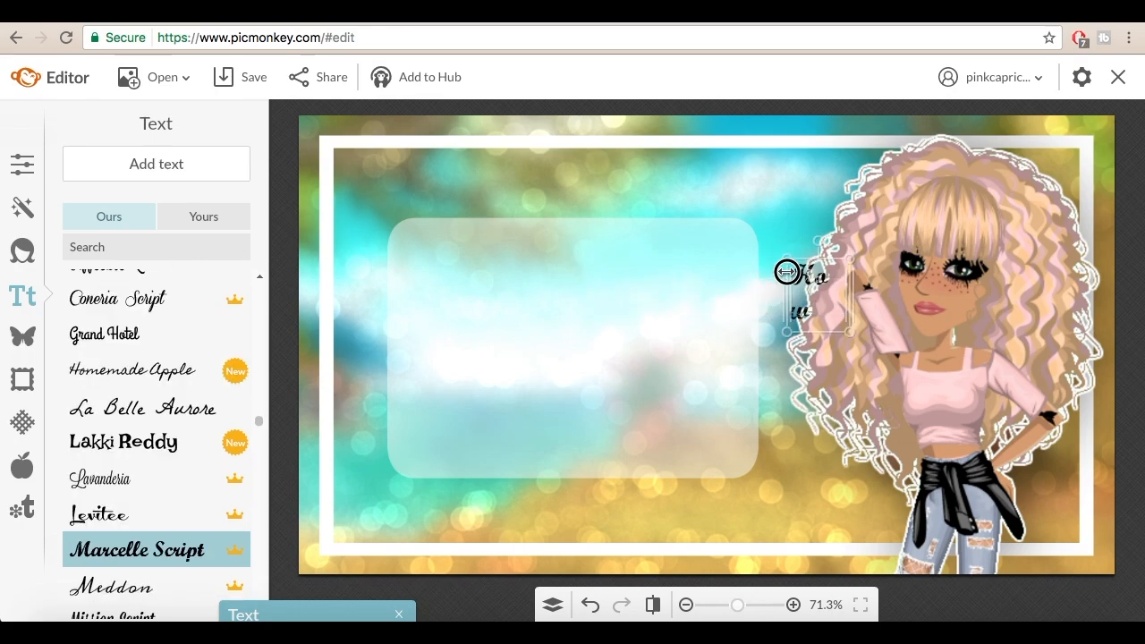
{"action": "left_click_drag", "start_coordinate": [775, 287], "coordinate": [609, 524]}
{"action": "left_click_drag", "start_coordinate": [690, 348], "coordinate": [487, 304]}
{"action": "left_click_drag", "start_coordinate": [620, 337], "coordinate": [598, 319]}
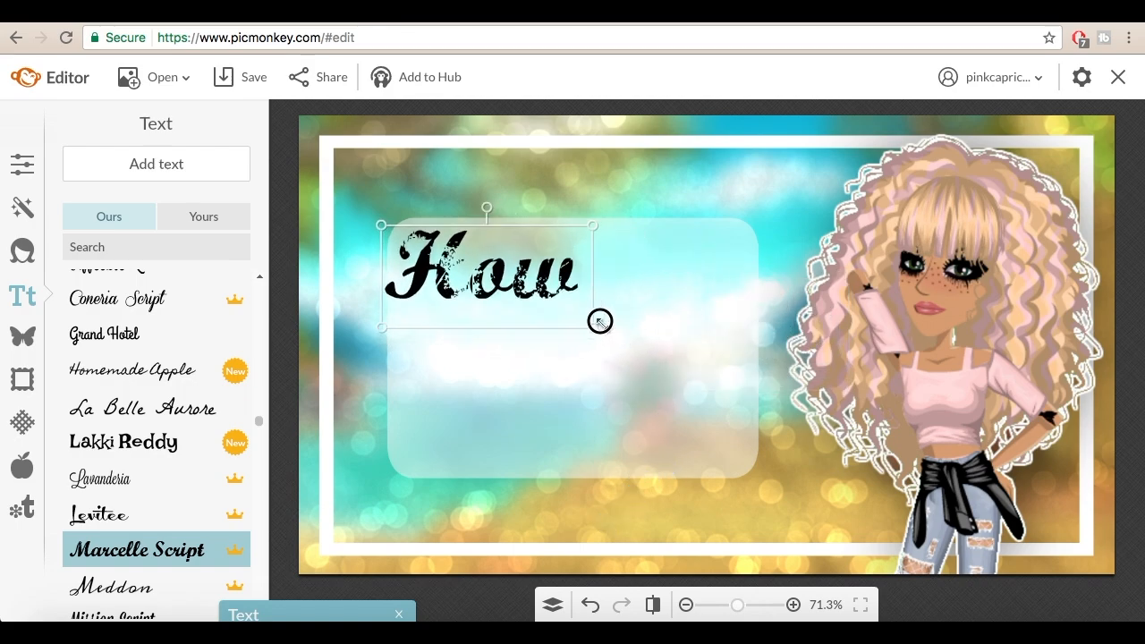
Step: Change the "How" text's font to Grand Hotel and shift the text slightly further inside the translucent panel
{"action": "left_click", "coordinate": [220, 528]}
{"action": "scroll", "coordinate": [253, 430], "scroll_direction": "up", "scroll_amount": 3}
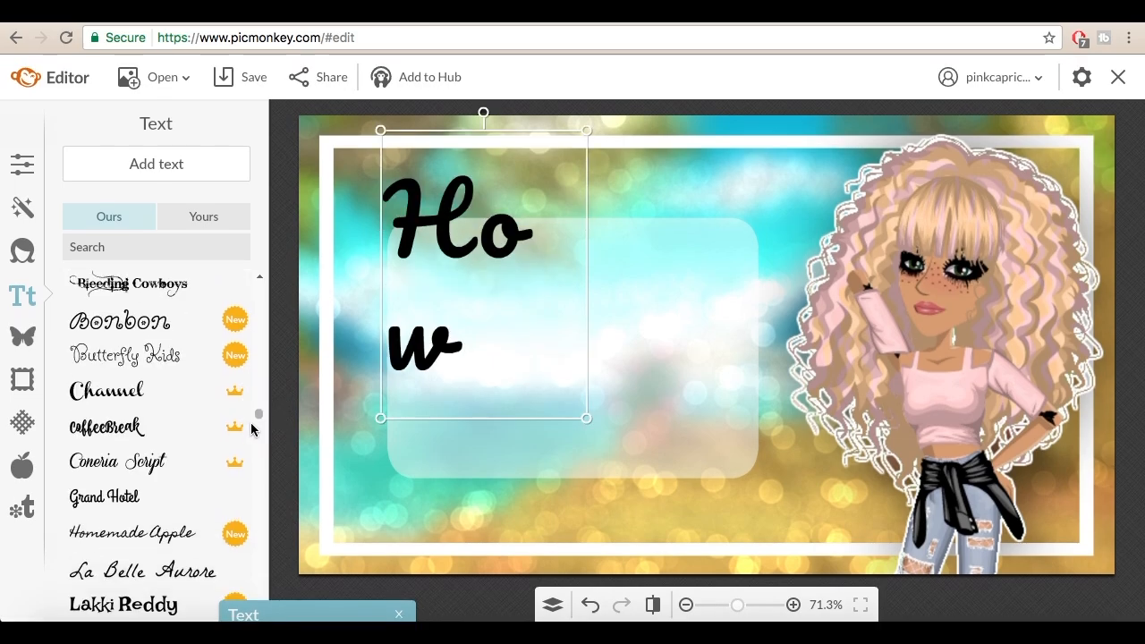
{"action": "left_click", "coordinate": [169, 492]}
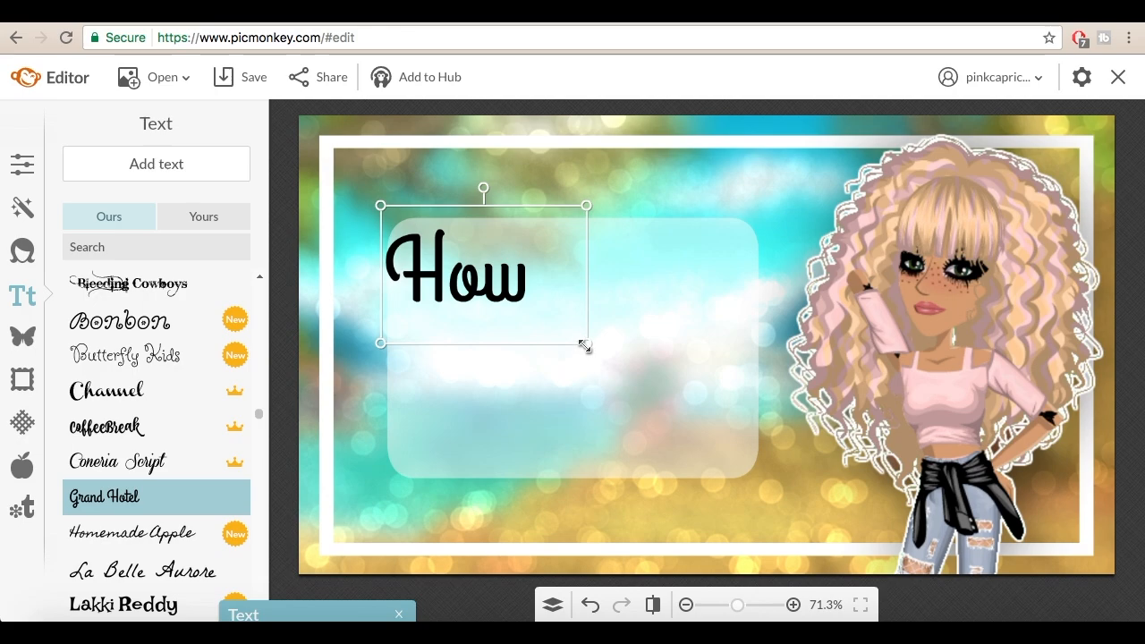
{"action": "left_click_drag", "start_coordinate": [468, 289], "coordinate": [490, 298]}
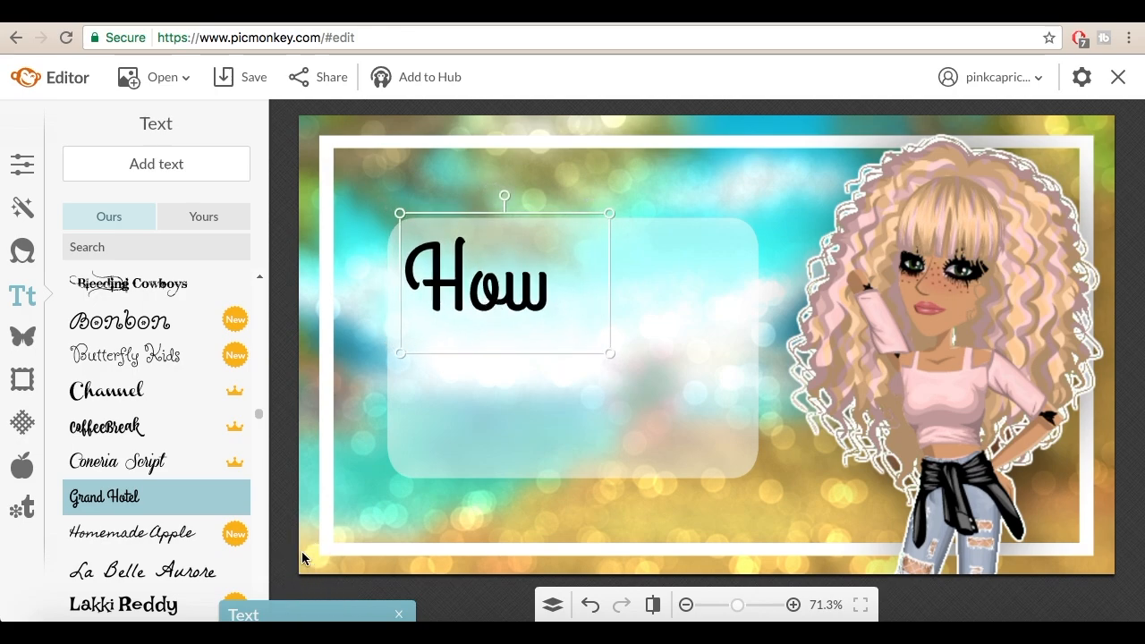
Step: Bring the text settings window back, color "How" white (ffffff) and set its blend mode to Overlay
{"action": "left_click_drag", "start_coordinate": [293, 609], "coordinate": [202, 229]}
{"action": "left_click_drag", "start_coordinate": [178, 334], "coordinate": [107, 266]}
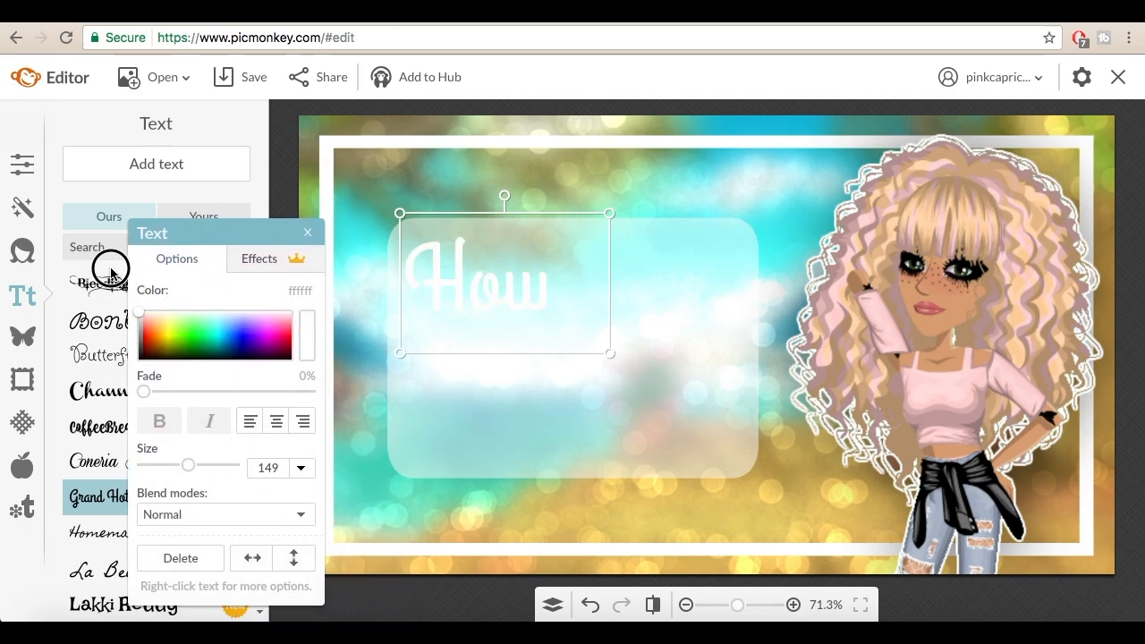
{"action": "left_click", "coordinate": [175, 514]}
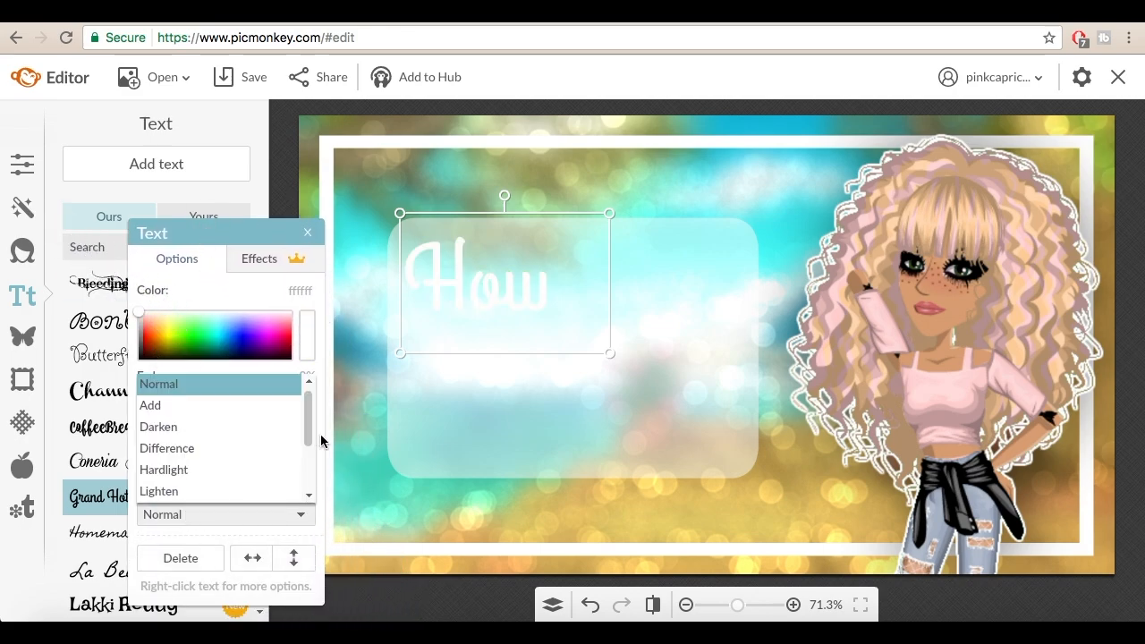
{"action": "left_click", "coordinate": [308, 497]}
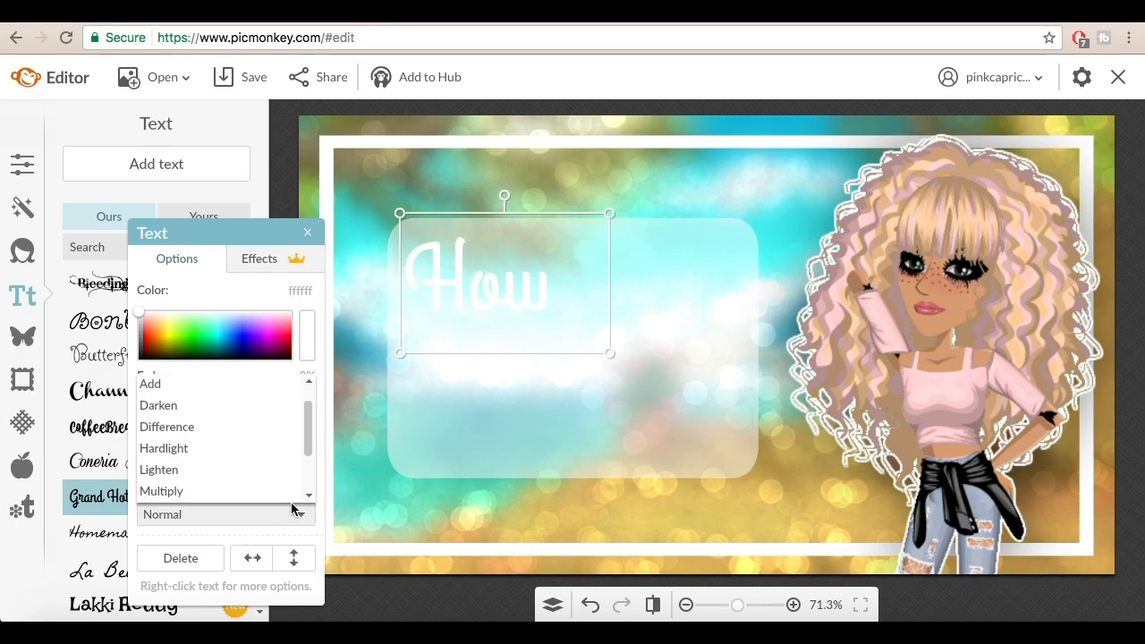
{"action": "left_click", "coordinate": [308, 495]}
{"action": "left_click", "coordinate": [308, 496]}
{"action": "left_click", "coordinate": [235, 468]}
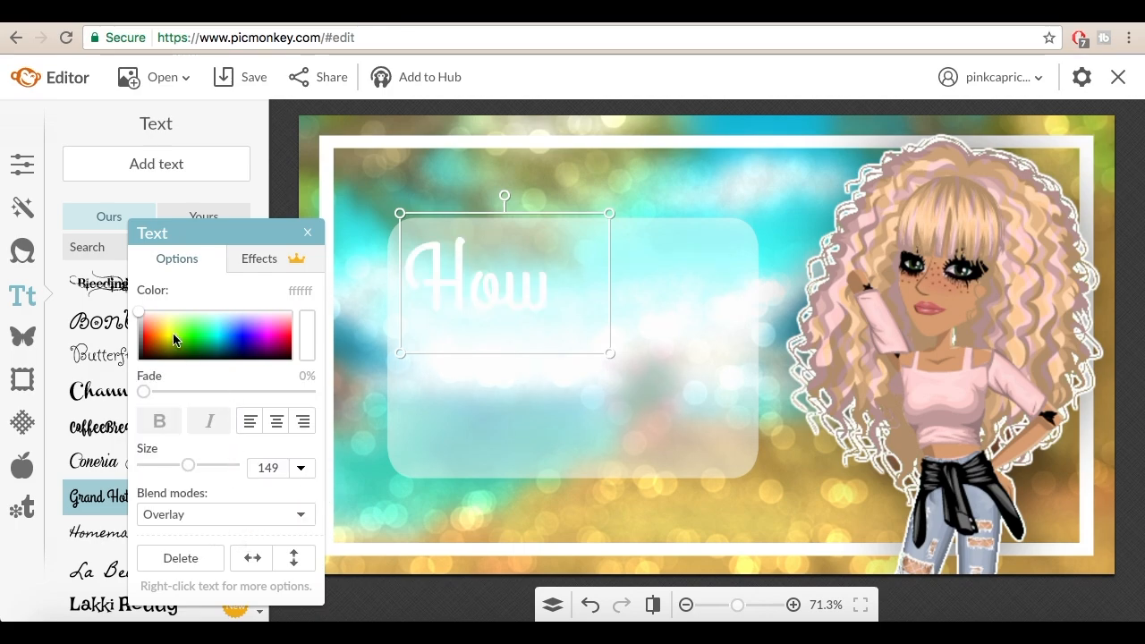
Step: Color the "How" text near-black (040404) and enlarge it to size 178 in the panel's upper-left area
{"action": "mouse_move", "coordinate": [176, 340]}
{"action": "left_mouse_down"}
{"action": "mouse_move", "coordinate": [158, 327]}
{"action": "mouse_move", "coordinate": [120, 442]}
{"action": "left_mouse_up"}
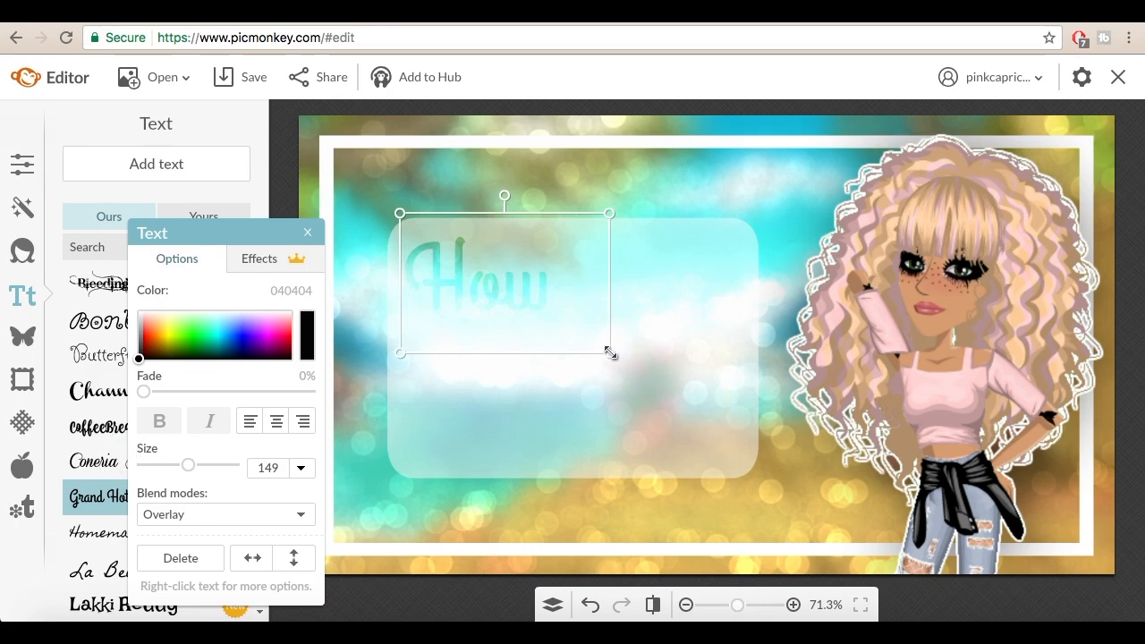
{"action": "left_click_drag", "start_coordinate": [610, 353], "coordinate": [642, 377]}
{"action": "left_click_drag", "start_coordinate": [578, 316], "coordinate": [573, 309]}
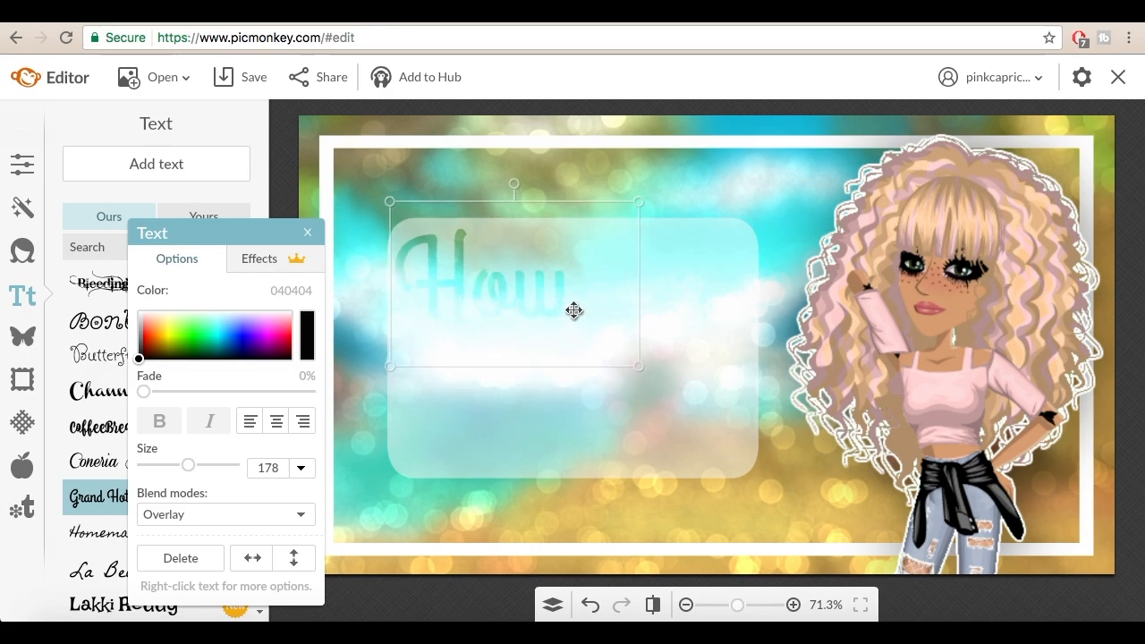
{"action": "left_click", "coordinate": [155, 346]}
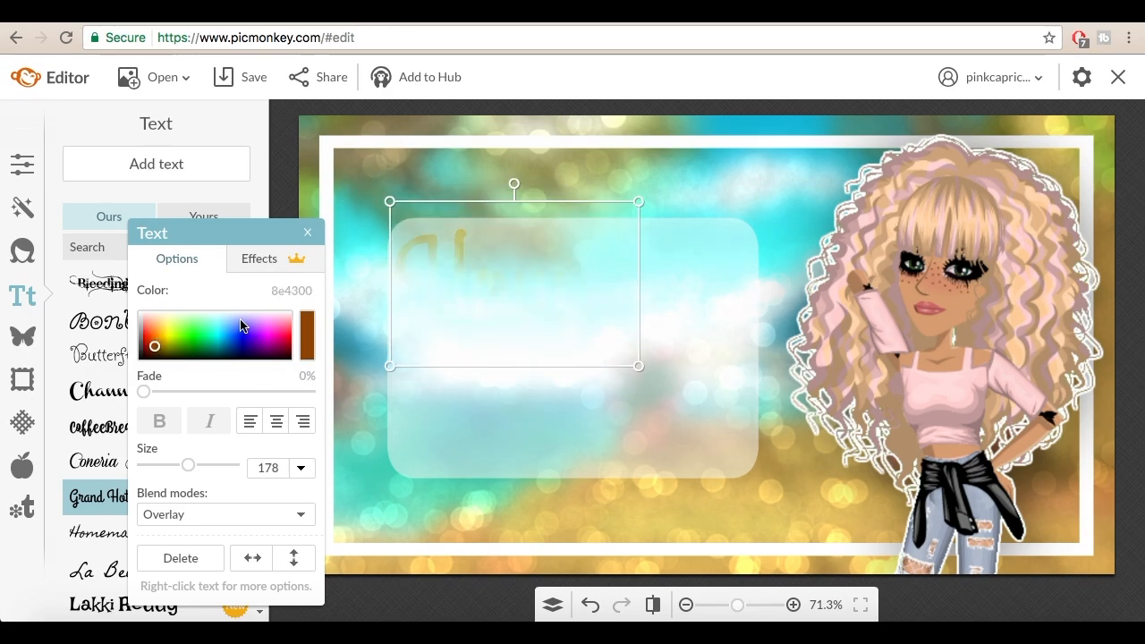
{"action": "mouse_move", "coordinate": [241, 327]}
{"action": "left_mouse_down"}
{"action": "mouse_move", "coordinate": [84, 237]}
{"action": "mouse_move", "coordinate": [82, 456]}
{"action": "mouse_move", "coordinate": [187, 399]}
{"action": "mouse_move", "coordinate": [25, 613]}
{"action": "left_mouse_up"}
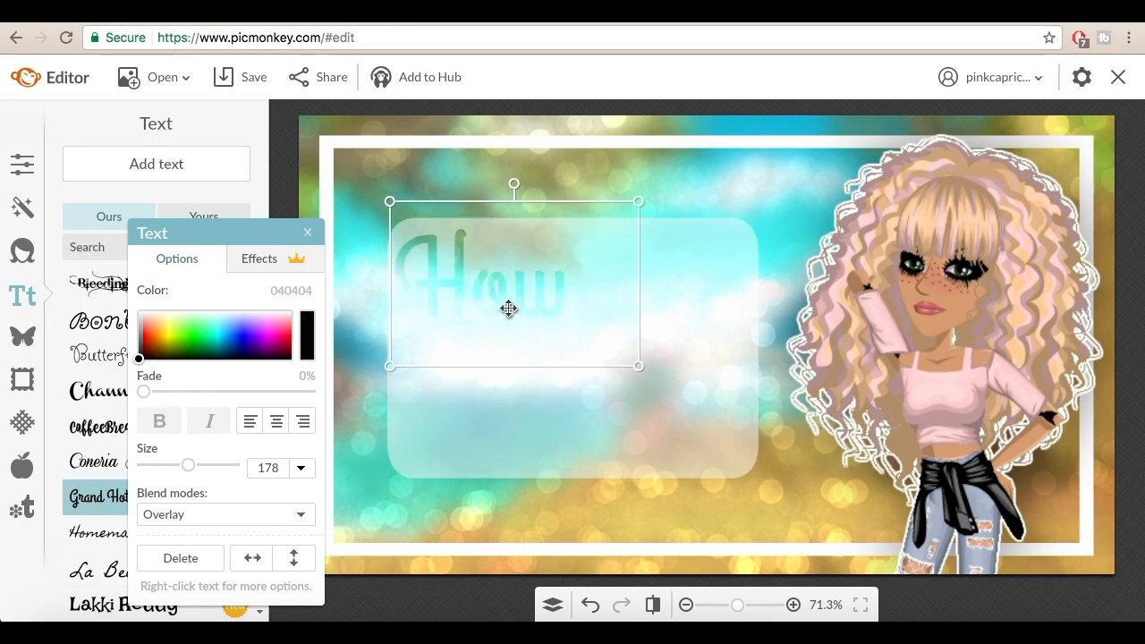
Step: Open the layers list and move the text settings and layers windows off the "How" text
{"action": "left_click", "coordinate": [552, 604]}
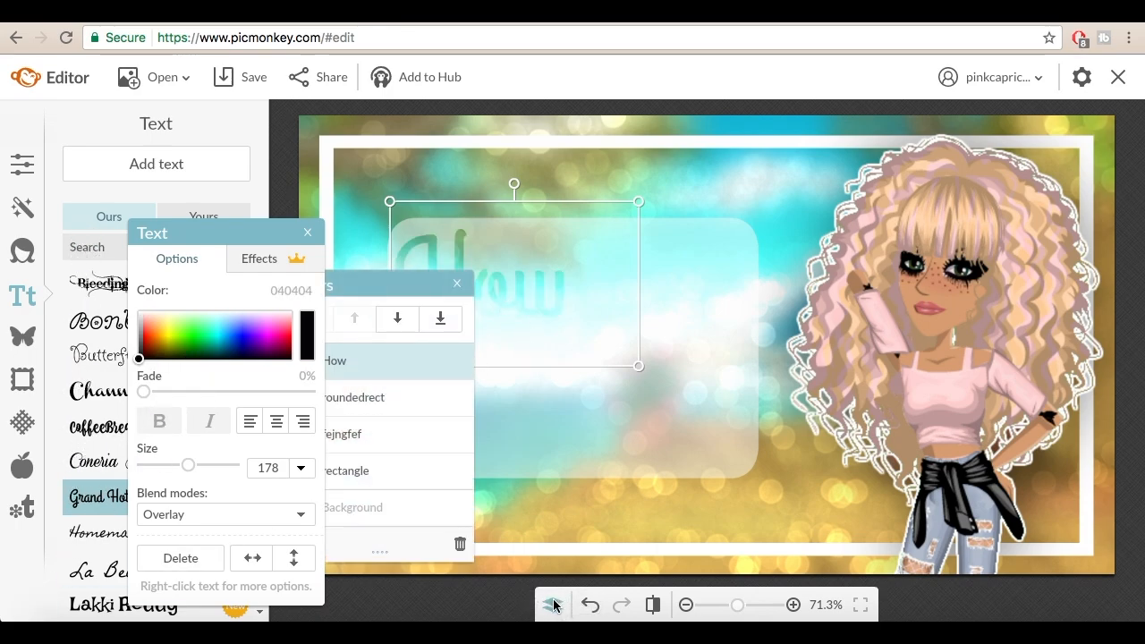
{"action": "left_click_drag", "start_coordinate": [273, 230], "coordinate": [90, 222]}
{"action": "left_click_drag", "start_coordinate": [331, 273], "coordinate": [207, 263]}
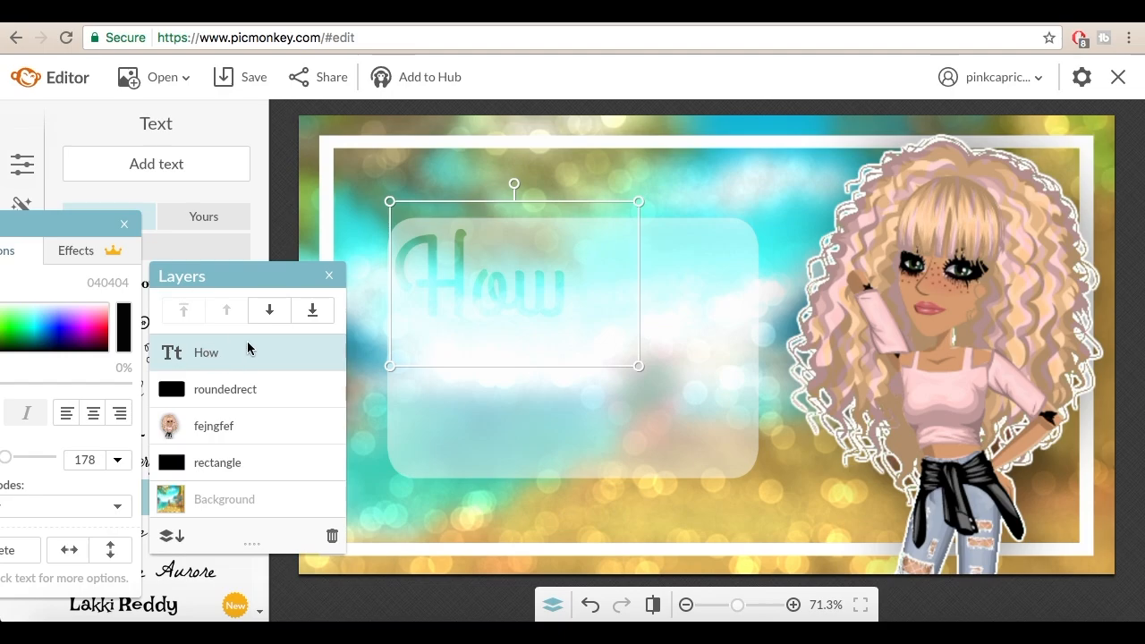
Step: Paste two copies of the "How" text and align both exactly over the original to strengthen its color
{"action": "key", "text": "super+v"}
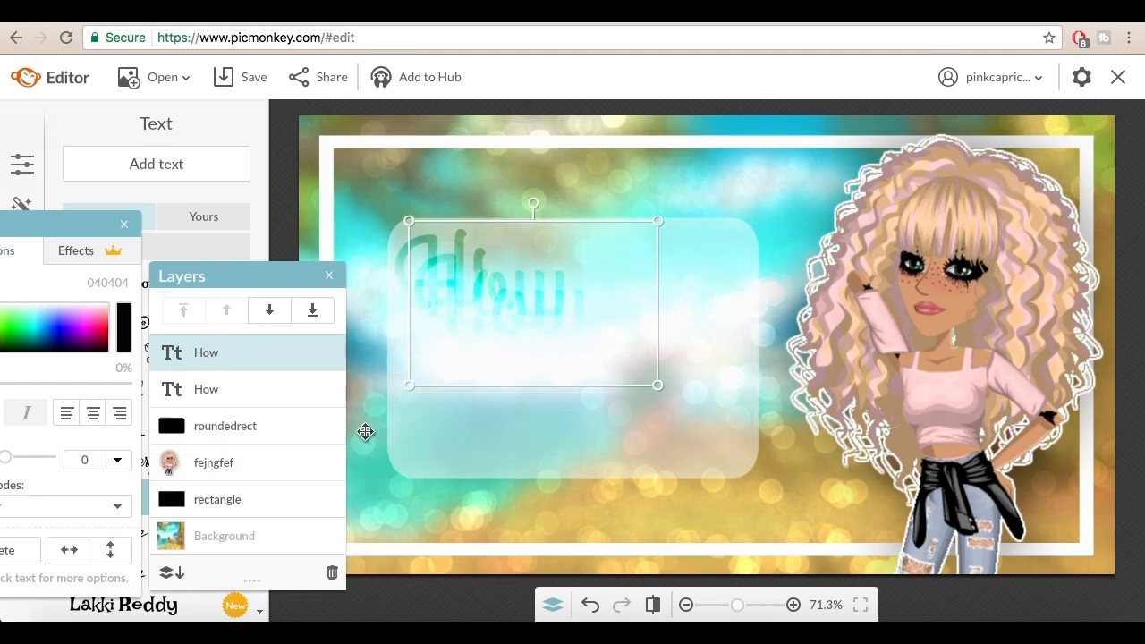
{"action": "left_click_drag", "start_coordinate": [475, 302], "coordinate": [461, 285]}
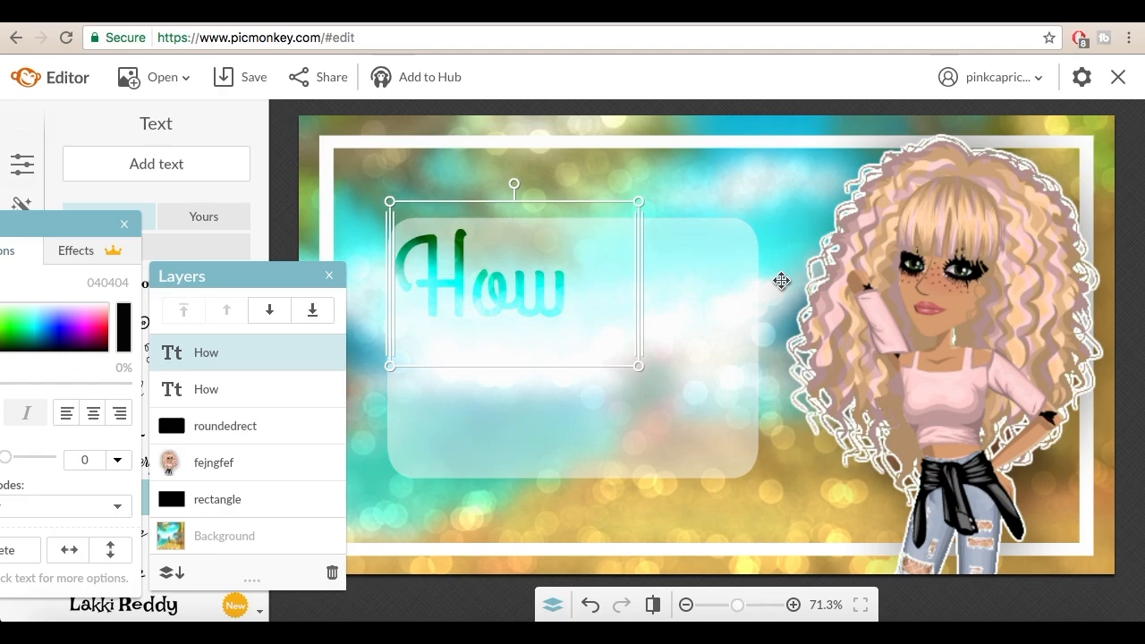
{"action": "key", "text": "super+v"}
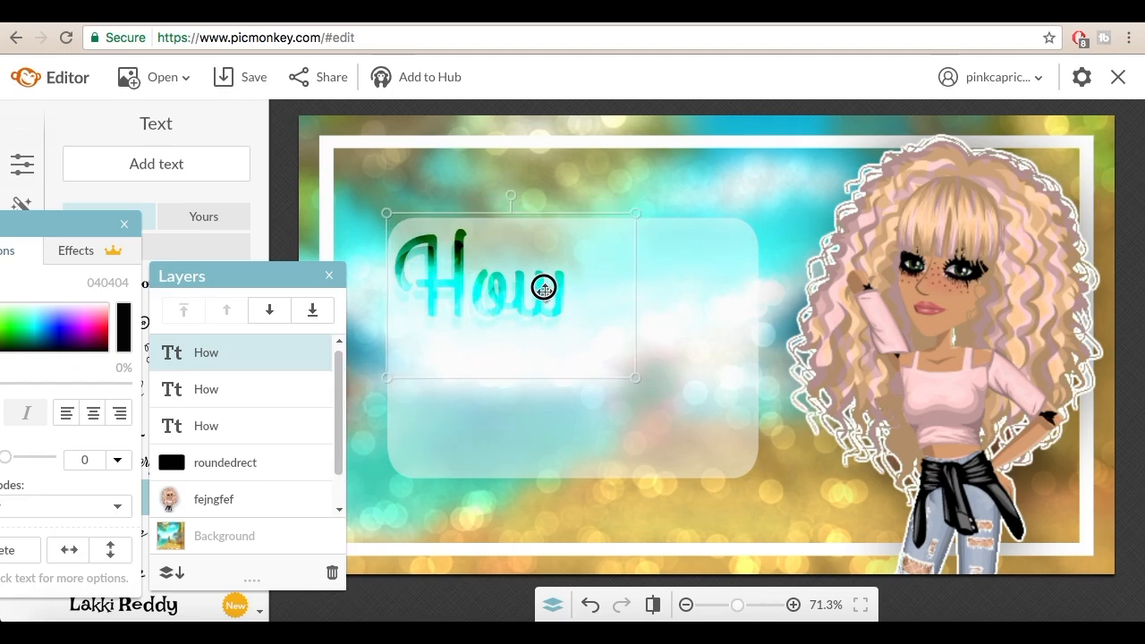
{"action": "left_click_drag", "start_coordinate": [542, 286], "coordinate": [547, 281]}
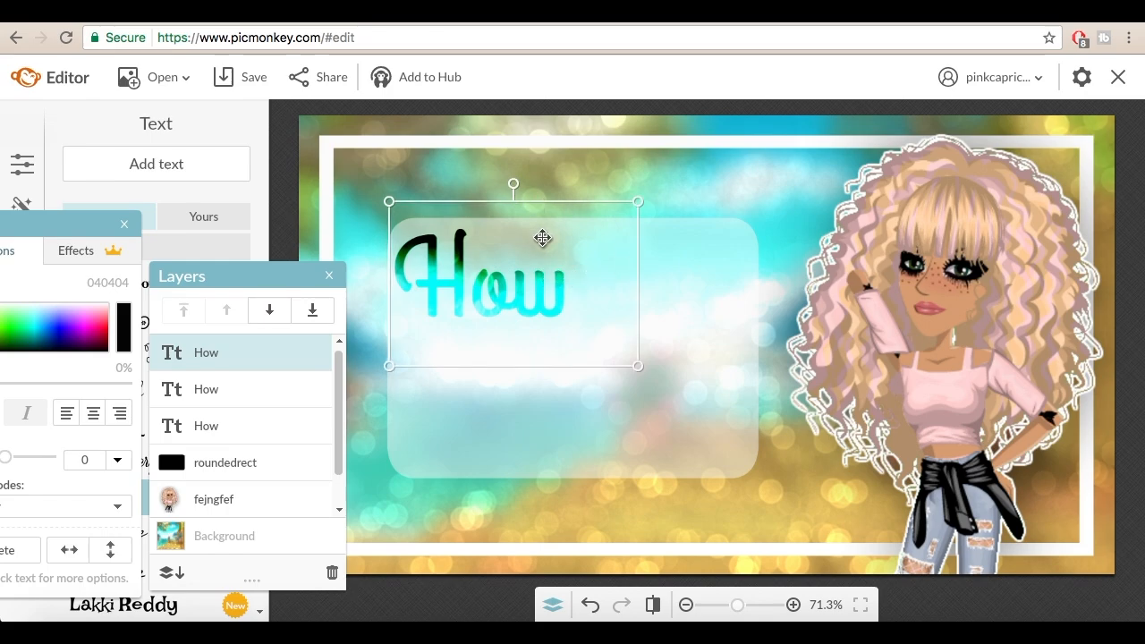
Step: Paste another "How" copy, change its text to "To" and place it beside "How", with the "How" text tilted slightly counter-clockwise
{"action": "key", "text": "super+v"}
{"action": "double_click", "coordinate": [504, 305]}
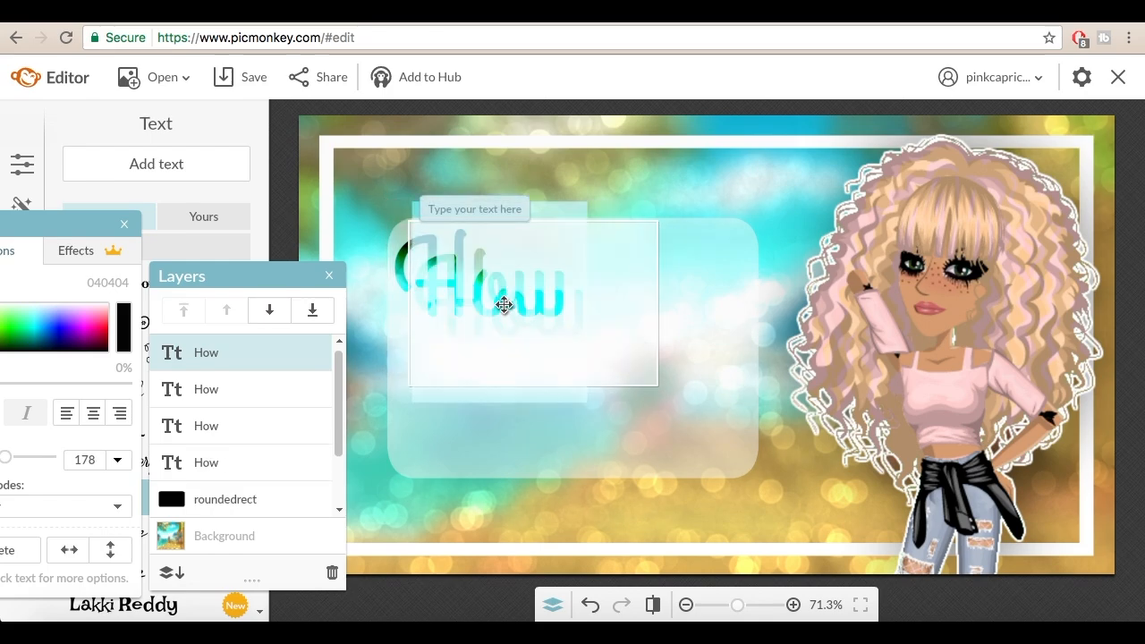
{"action": "type", "text": "To"}
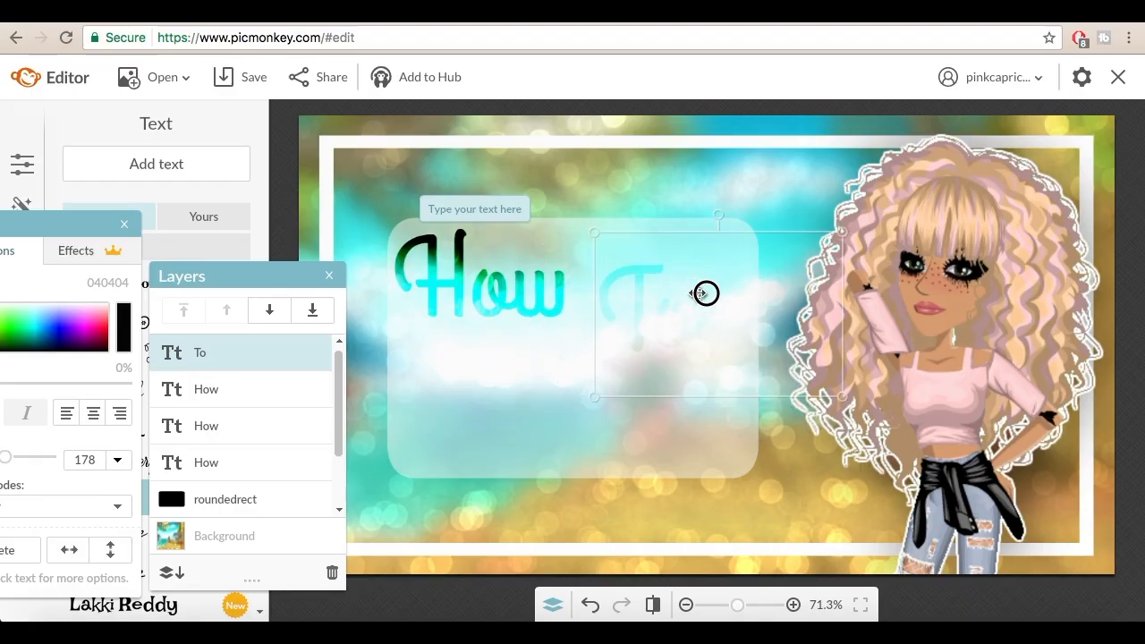
{"action": "left_click_drag", "start_coordinate": [706, 292], "coordinate": [499, 186]}
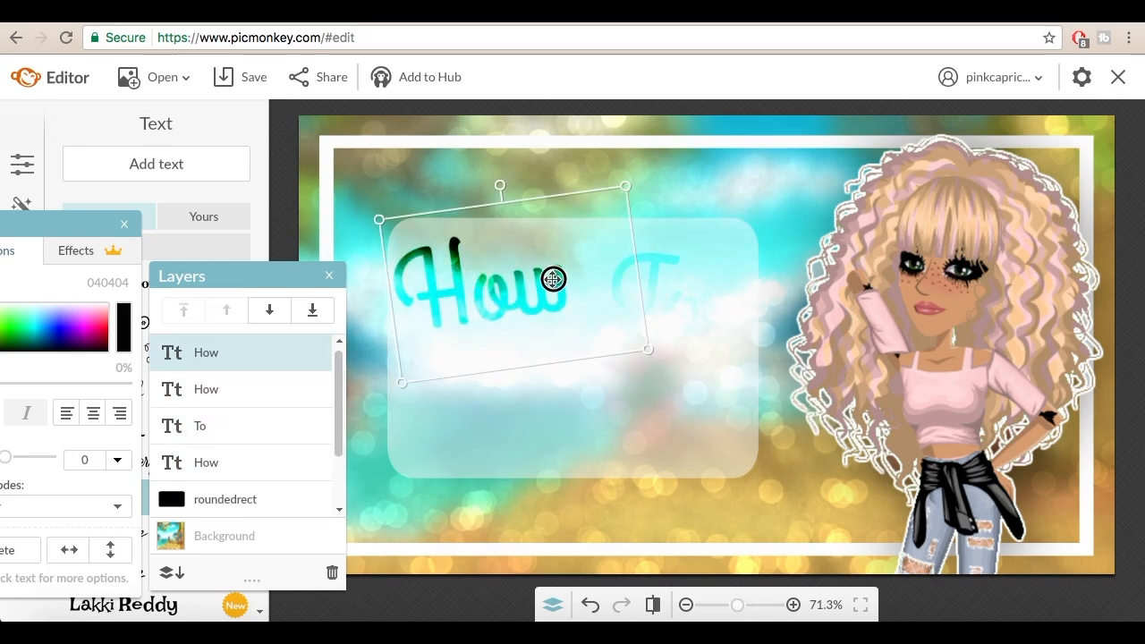
Step: Raise the "To" layer in the stacking order, tilt it clockwise beside "How" and stack pasted copies of it on top
{"action": "left_click_drag", "start_coordinate": [236, 427], "coordinate": [236, 347]}
{"action": "key", "text": "super+c"}
{"action": "key", "text": "super+v"}
{"action": "left_click", "coordinate": [231, 393]}
{"action": "left_click_drag", "start_coordinate": [757, 332], "coordinate": [644, 292]}
{"action": "key", "text": "super+c"}
{"action": "key", "text": "super+v"}
Step: Paste two copies of the "Make" text and align them exactly over the original
{"action": "key", "text": "super+v"}
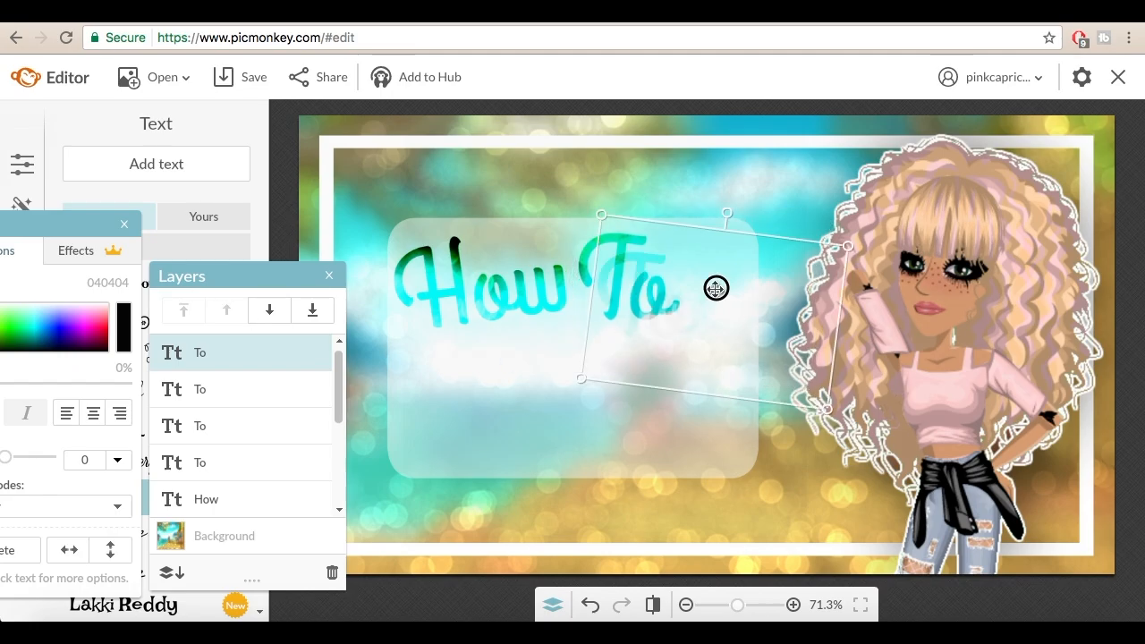
Step: Paste another "To" copy, change its text to "Make" and place it slightly tilted beneath "How" in the panel
{"action": "double_click", "coordinate": [715, 288]}
{"action": "type", "text": "Make"}
{"action": "left_click_drag", "start_coordinate": [679, 330], "coordinate": [484, 402]}
{"action": "left_click_drag", "start_coordinate": [531, 285], "coordinate": [524, 301]}
{"action": "key", "text": "super+c"}
{"action": "key", "text": "super+v"}
{"action": "left_click_drag", "start_coordinate": [523, 370], "coordinate": [503, 352]}
Step: Turn another pasted copy into a level "Thumbnails" line below the other words and move "Make" toward the panel's center
{"action": "key", "text": "super+v"}
{"action": "left_click_drag", "start_coordinate": [496, 395], "coordinate": [475, 376]}
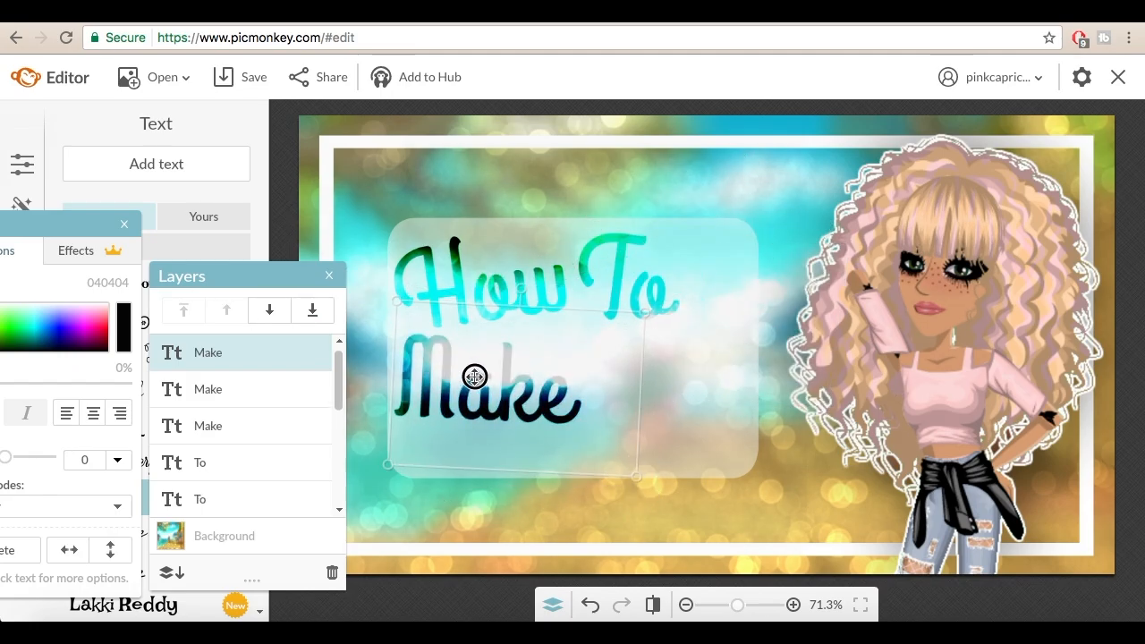
{"action": "key", "text": "super+v"}
{"action": "double_click", "coordinate": [575, 373]}
{"action": "type", "text": "Thumbnails"}
{"action": "left_click_drag", "start_coordinate": [659, 370], "coordinate": [850, 379]}
{"action": "left_click_drag", "start_coordinate": [636, 312], "coordinate": [631, 310]}
{"action": "left_click_drag", "start_coordinate": [587, 384], "coordinate": [555, 460]}
{"action": "left_click_drag", "start_coordinate": [444, 382], "coordinate": [499, 376]}
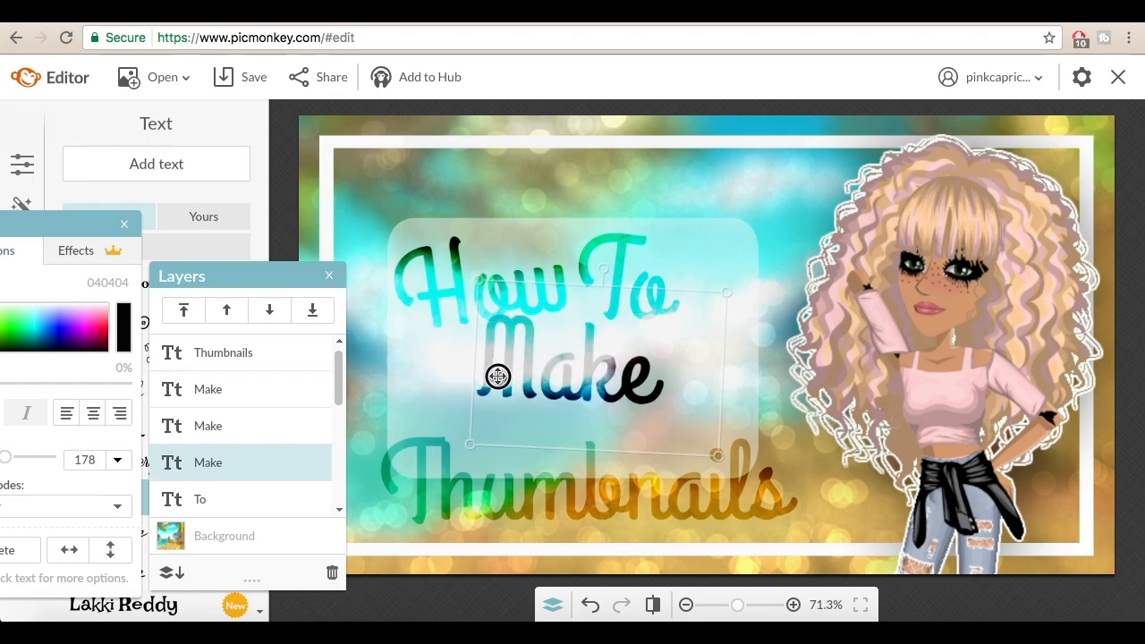
Step: Shrink "Thumbnails" to fit the panel's lower part beneath "Make" and stack a pasted copy exactly on it
{"action": "left_click", "coordinate": [452, 487]}
{"action": "left_click_drag", "start_coordinate": [376, 404], "coordinate": [478, 442]}
{"action": "left_click_drag", "start_coordinate": [622, 479], "coordinate": [554, 411]}
{"action": "key", "text": "super+c"}
{"action": "key", "text": "super+v"}
{"action": "left_click_drag", "start_coordinate": [676, 485], "coordinate": [655, 466]}
Step: Shift the stacked "To" layers slightly right, away from "How", and close the layers list
{"action": "scroll", "coordinate": [319, 427], "scroll_direction": "down", "scroll_amount": 3}
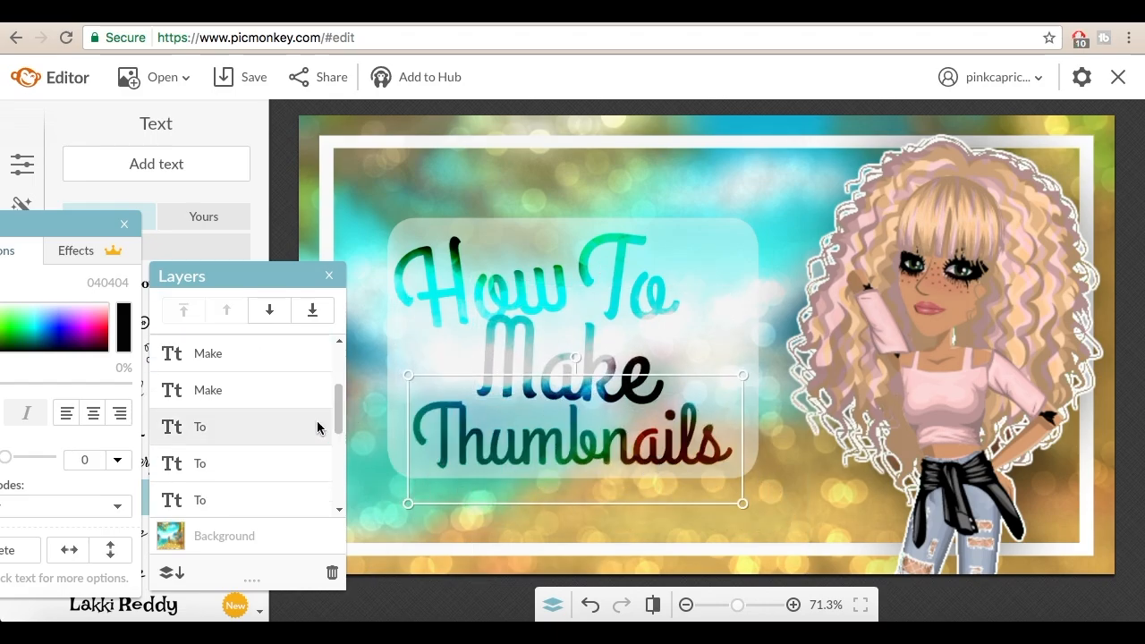
{"action": "left_click_drag", "start_coordinate": [616, 308], "coordinate": [647, 313]}
{"action": "left_click_drag", "start_coordinate": [605, 307], "coordinate": [637, 311]}
{"action": "left_click_drag", "start_coordinate": [614, 323], "coordinate": [647, 327]}
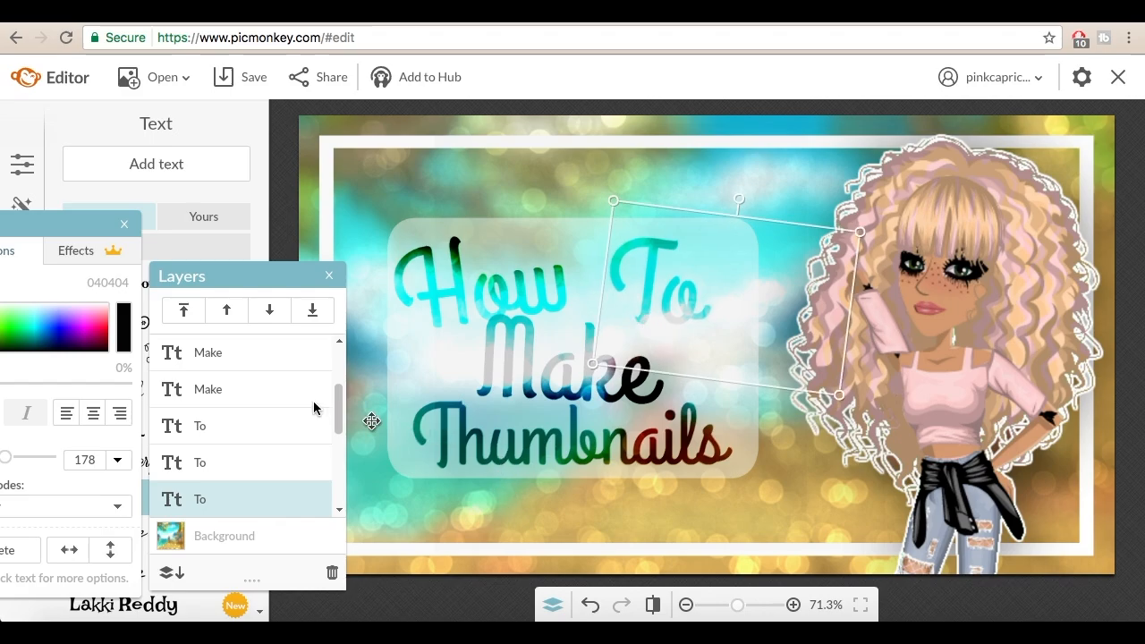
{"action": "left_click", "coordinate": [380, 183]}
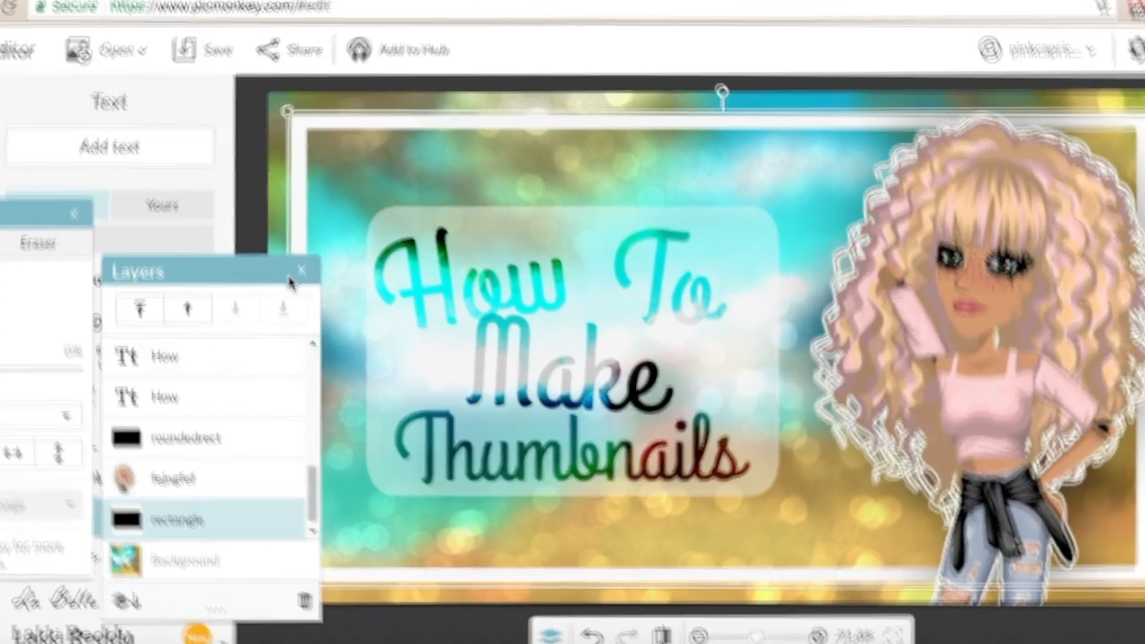
{"action": "left_click", "coordinate": [329, 275]}
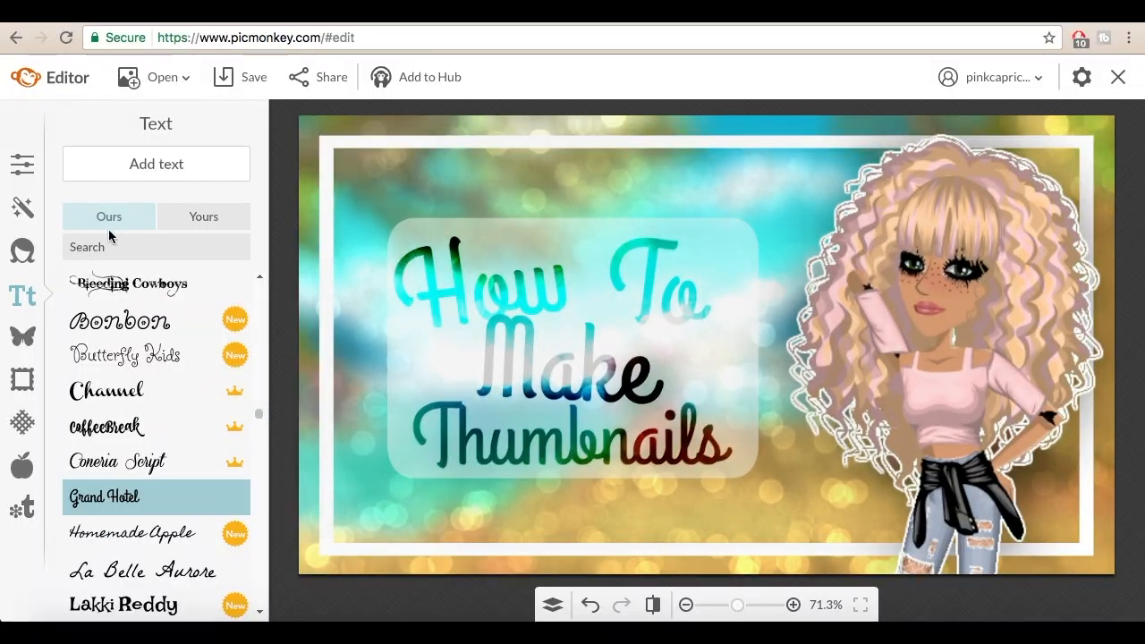
Step: Add the sparkling heart image rockingwithlights(4).png from the overlayss folder on the computer as an overlay
{"action": "left_click", "coordinate": [22, 335]}
{"action": "left_click", "coordinate": [132, 152]}
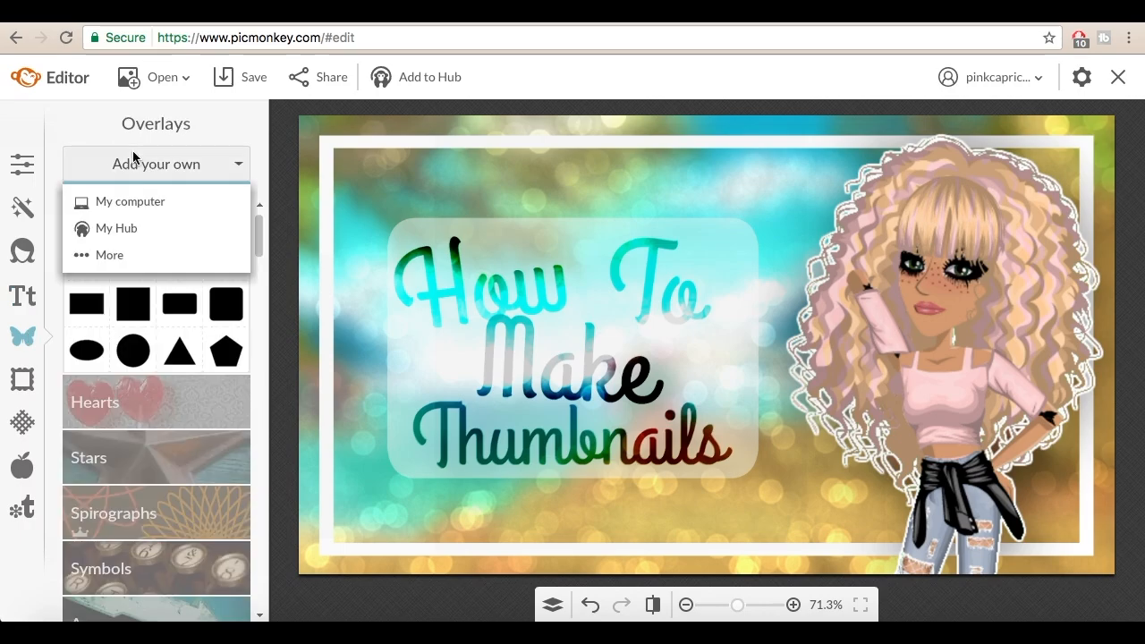
{"action": "left_click", "coordinate": [143, 199]}
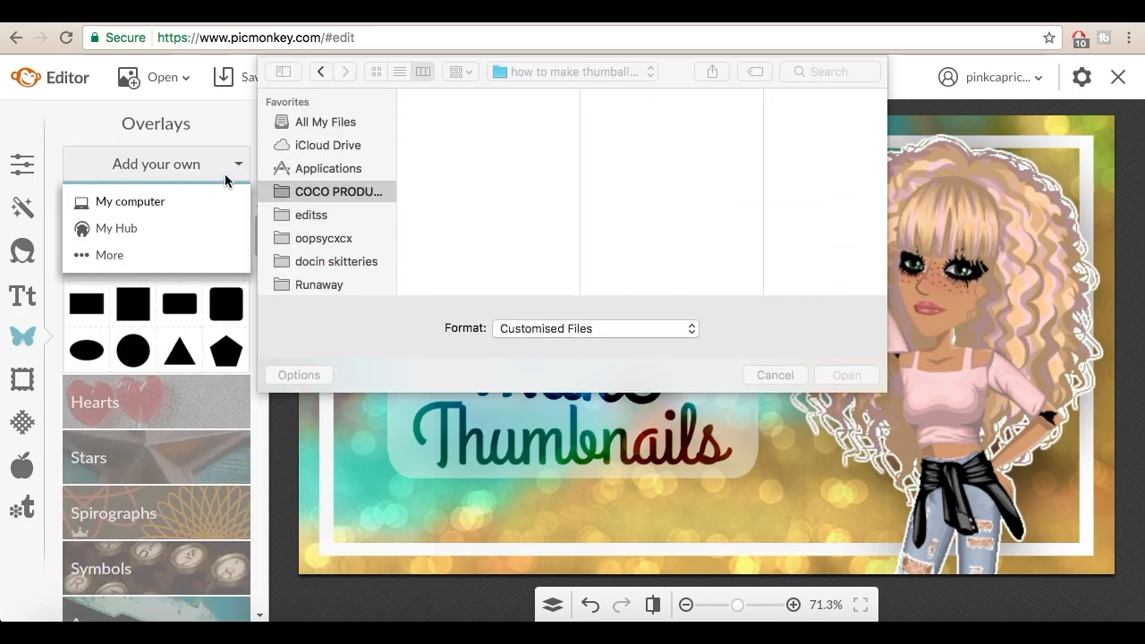
{"action": "left_click", "coordinate": [326, 218]}
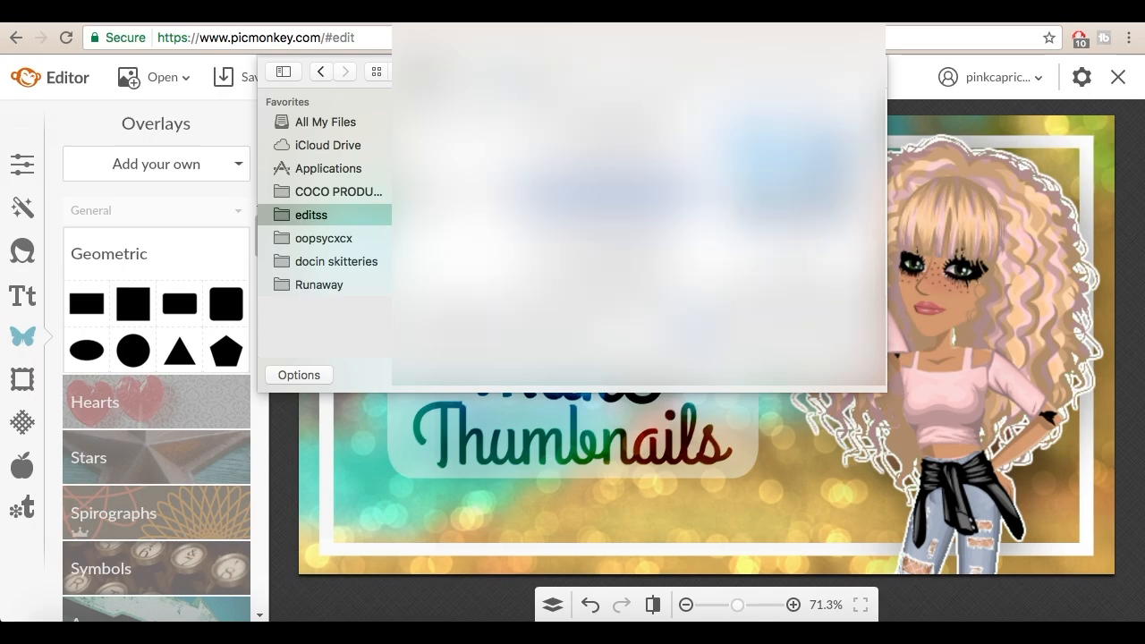
{"action": "scroll", "coordinate": [530, 212], "scroll_direction": "down", "scroll_amount": 5}
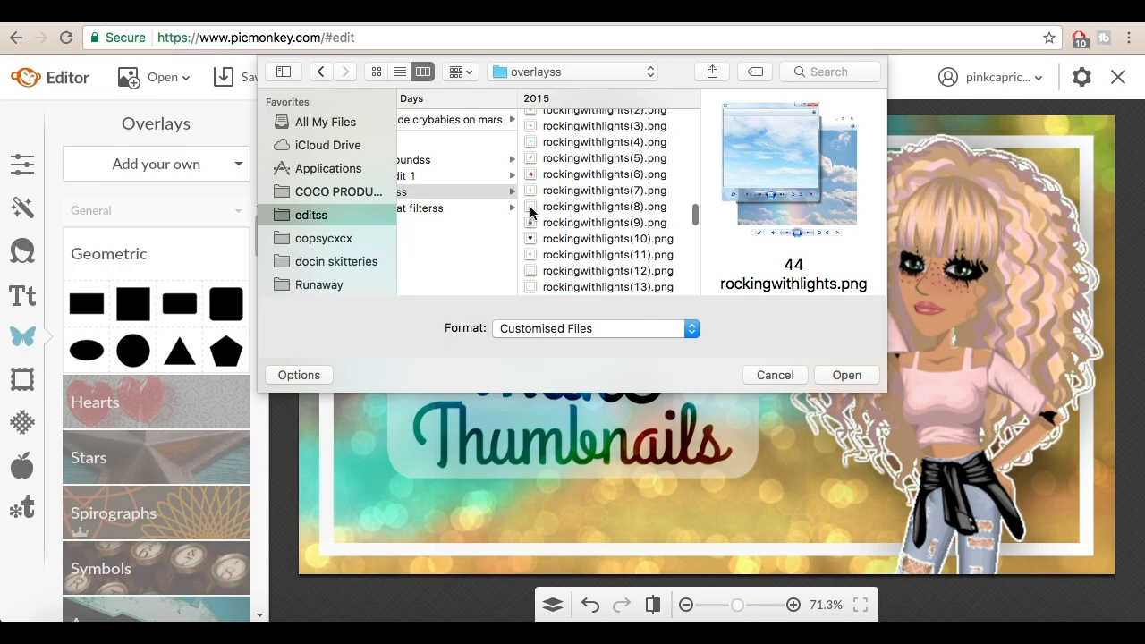
{"action": "left_click", "coordinate": [530, 205]}
{"action": "left_click", "coordinate": [550, 222]}
{"action": "scroll", "coordinate": [590, 179], "scroll_direction": "up", "scroll_amount": 1}
{"action": "left_click", "coordinate": [595, 158]}
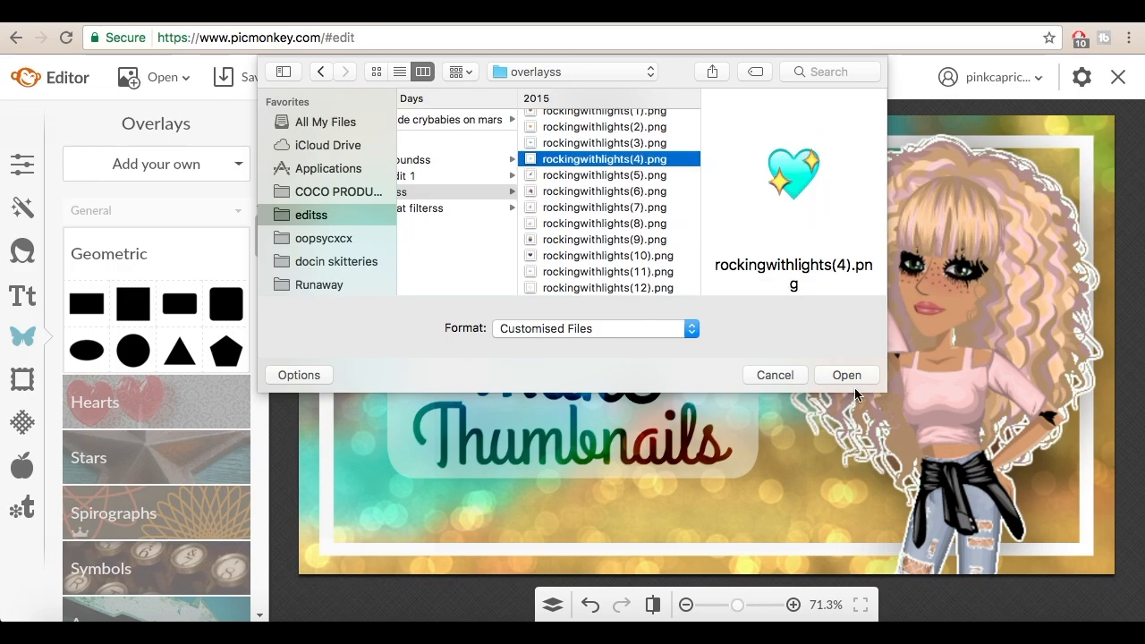
{"action": "left_click", "coordinate": [851, 382]}
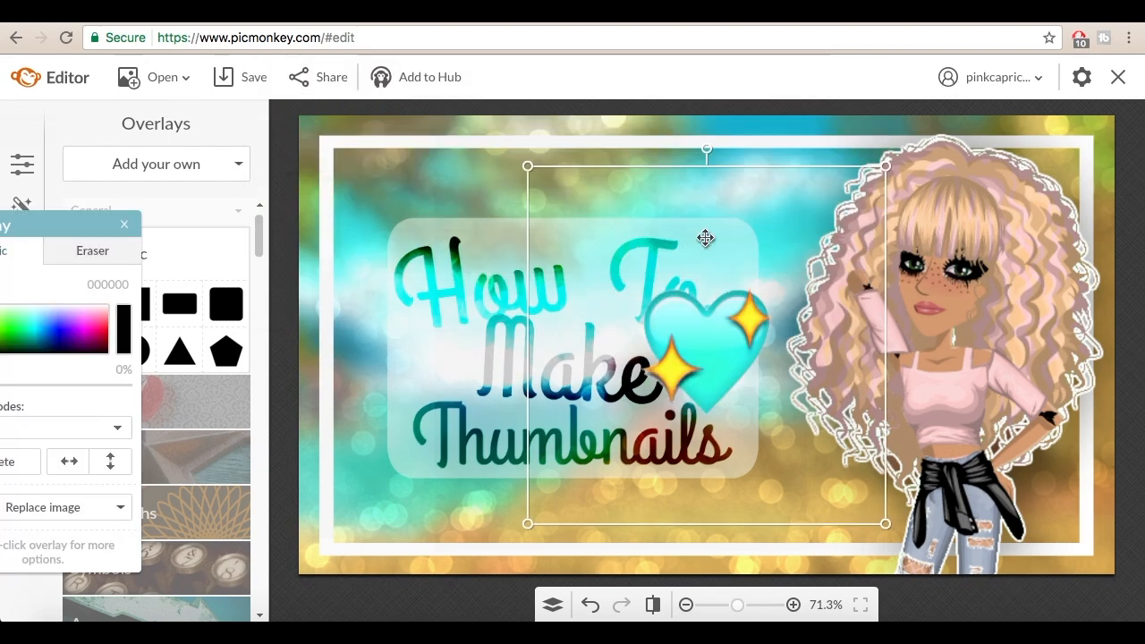
Step: Tilt the heart overlay counter-clockwise, shrink it and place it at the panel's lower-left corner
{"action": "left_click_drag", "start_coordinate": [701, 147], "coordinate": [700, 150]}
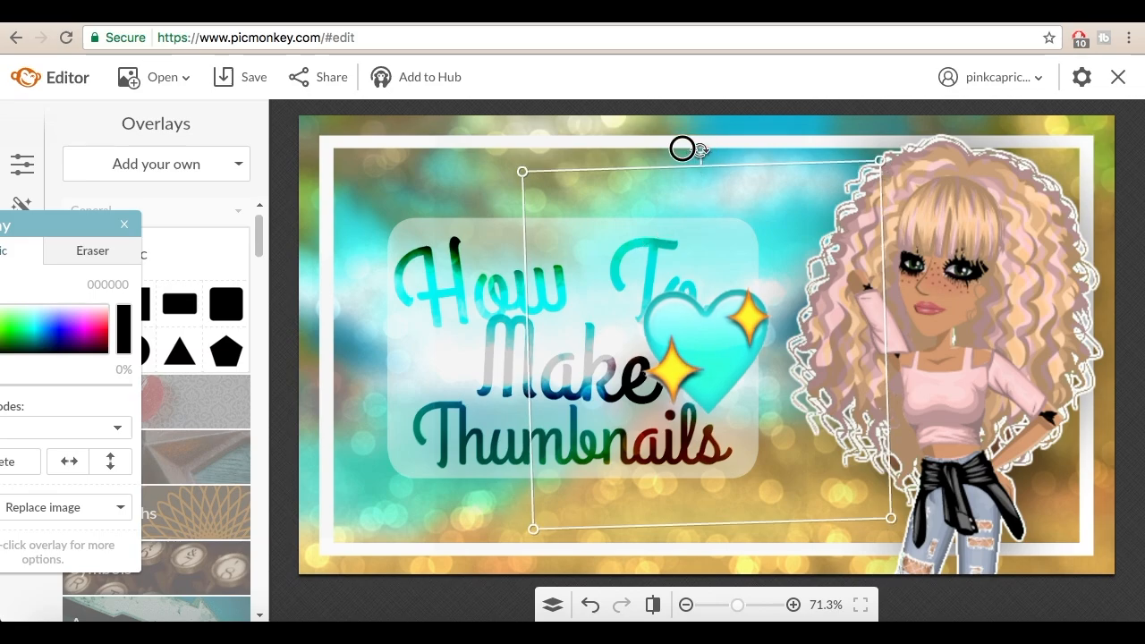
{"action": "left_click_drag", "start_coordinate": [480, 210], "coordinate": [634, 256]}
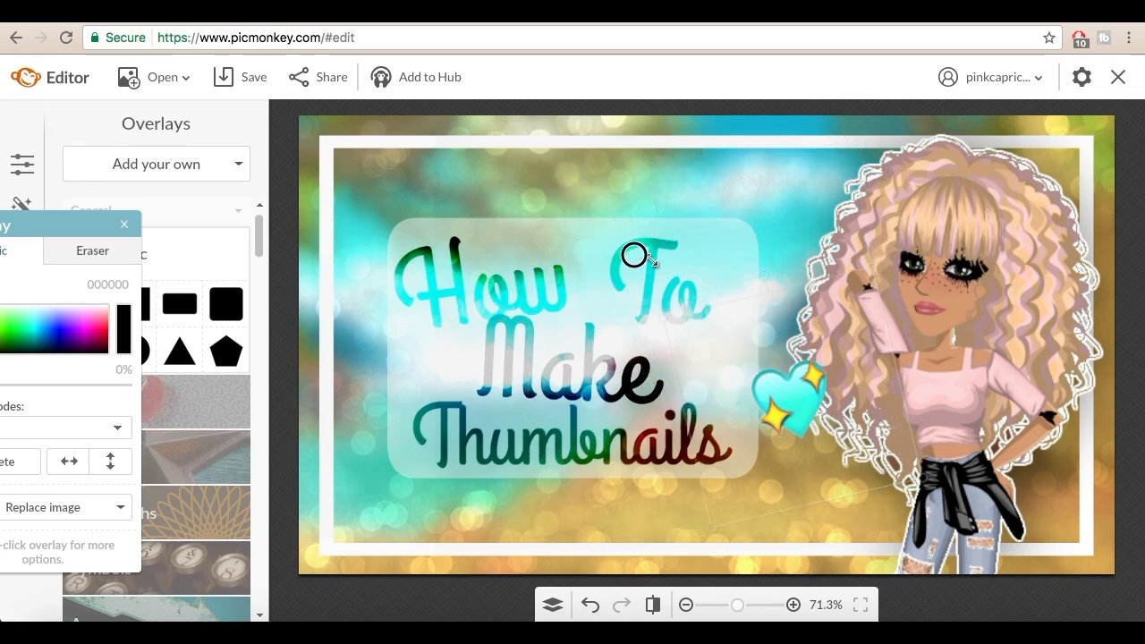
{"action": "left_click_drag", "start_coordinate": [783, 348], "coordinate": [386, 472]}
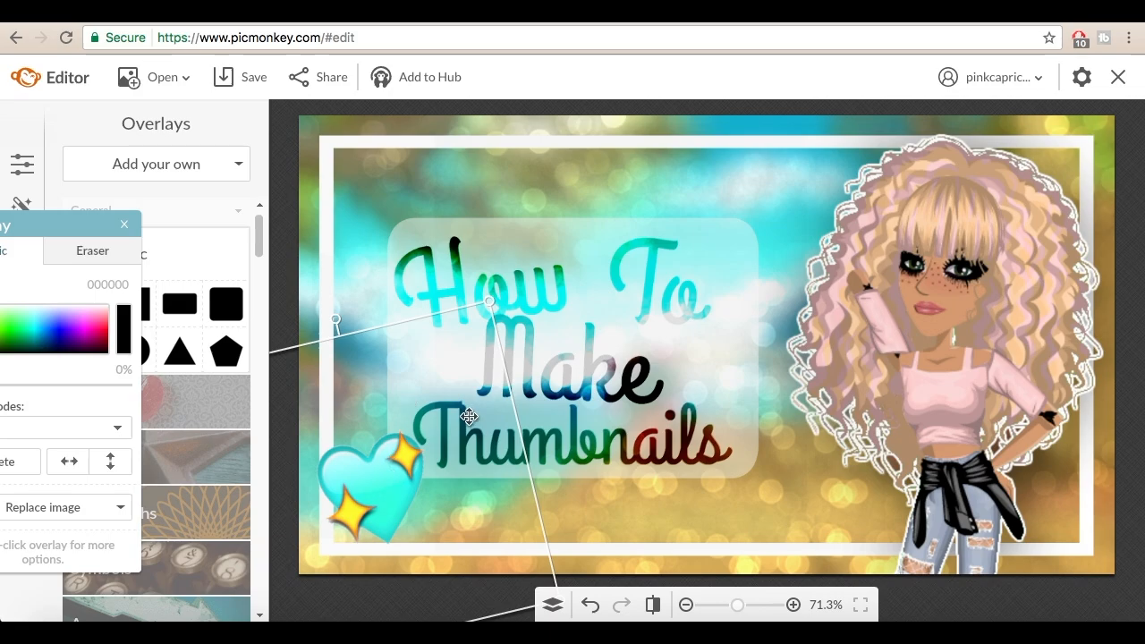
Step: Duplicate the heart overlay, place the copy tilted clockwise at the panel's upper-right corner and deselect everything
{"action": "left_click", "coordinate": [551, 604]}
{"action": "left_click", "coordinate": [222, 352]}
{"action": "key", "text": "super+v"}
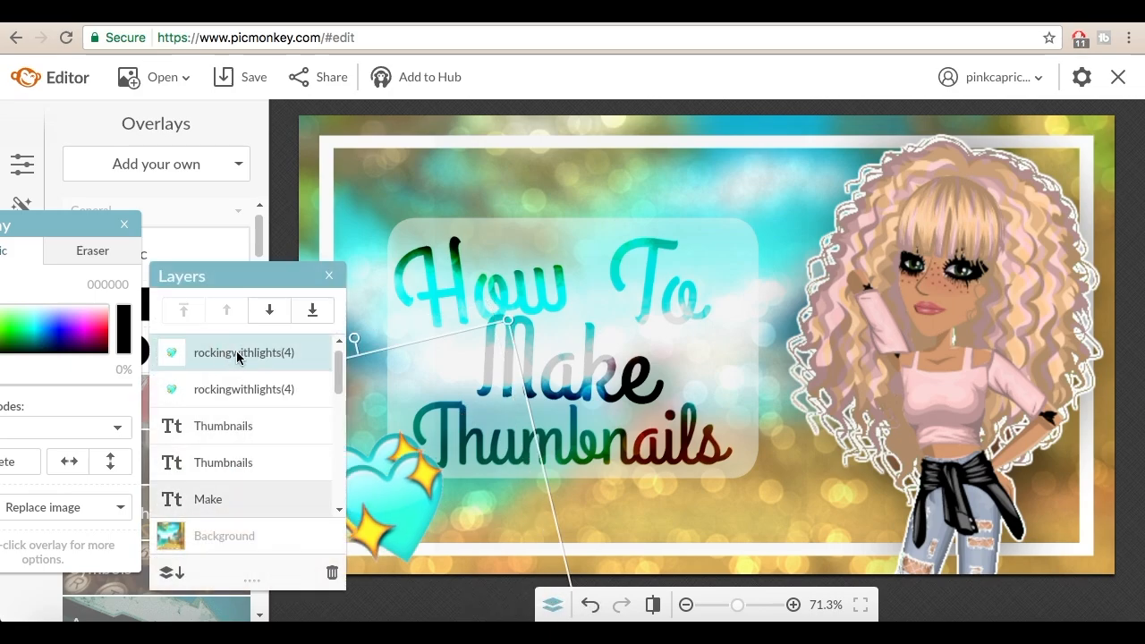
{"action": "left_click_drag", "start_coordinate": [422, 510], "coordinate": [774, 235]}
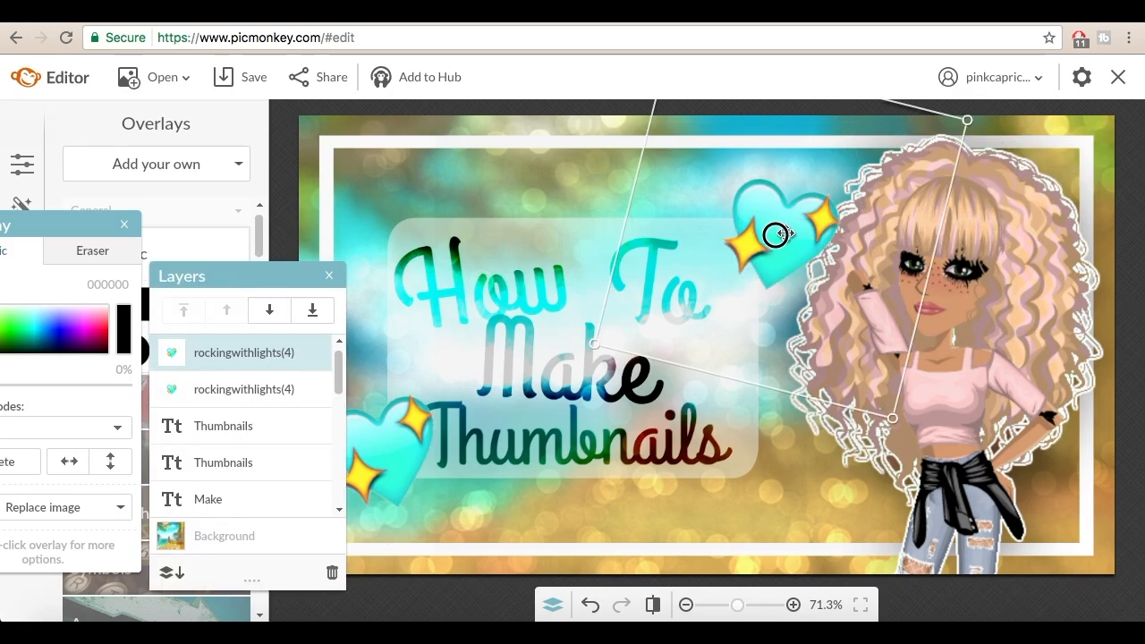
{"action": "left_click", "coordinate": [435, 187]}
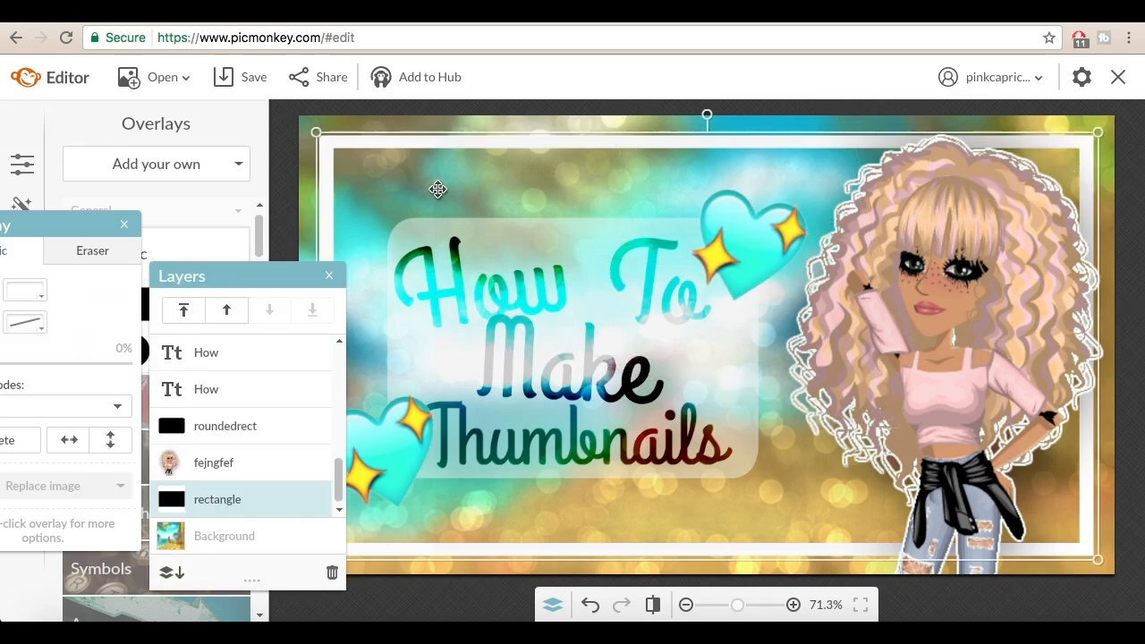
{"action": "left_click", "coordinate": [309, 131]}
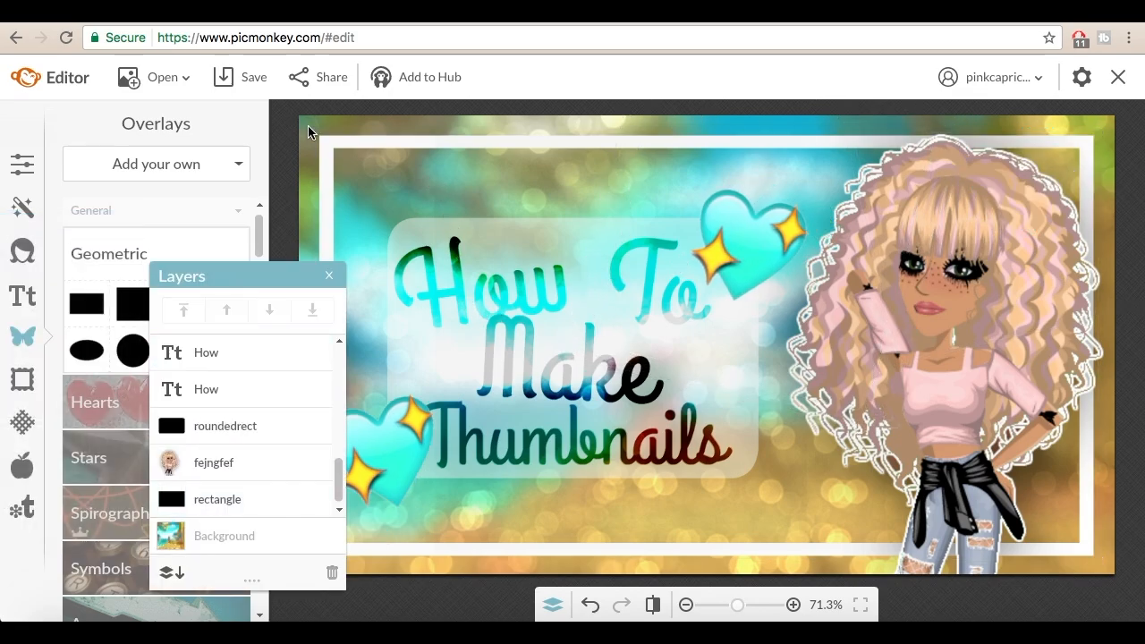
Step: Save the finished image to the computer as thumbnail.jpg, Pierce quality, 1280 × 720 px, in the COCO PRODU... folder
{"action": "left_click", "coordinate": [243, 93]}
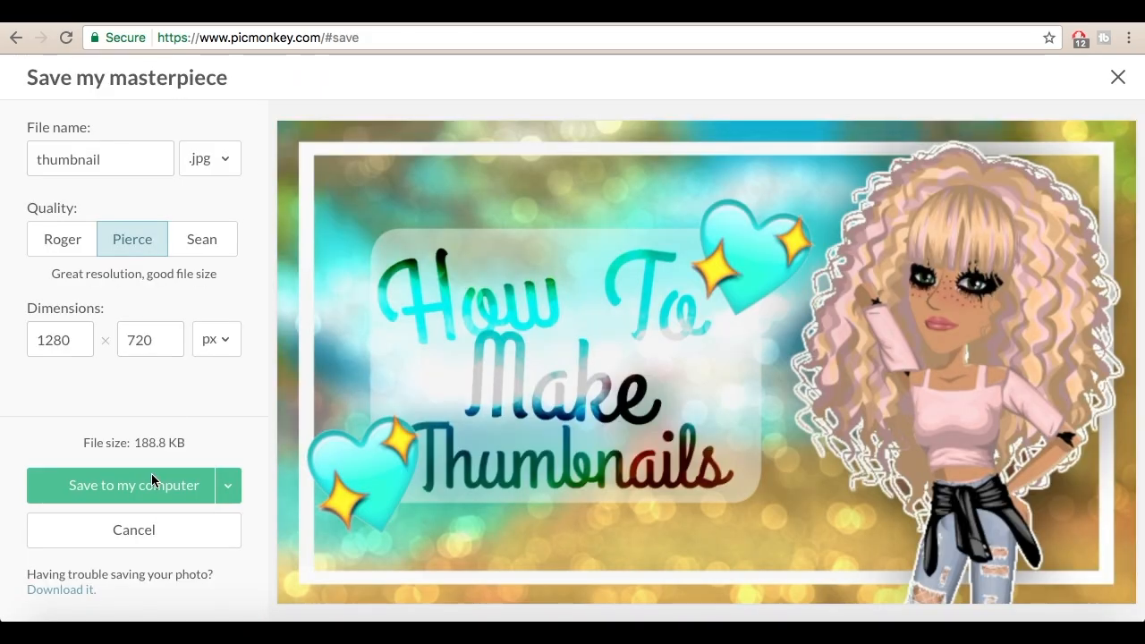
{"action": "left_click", "coordinate": [152, 475]}
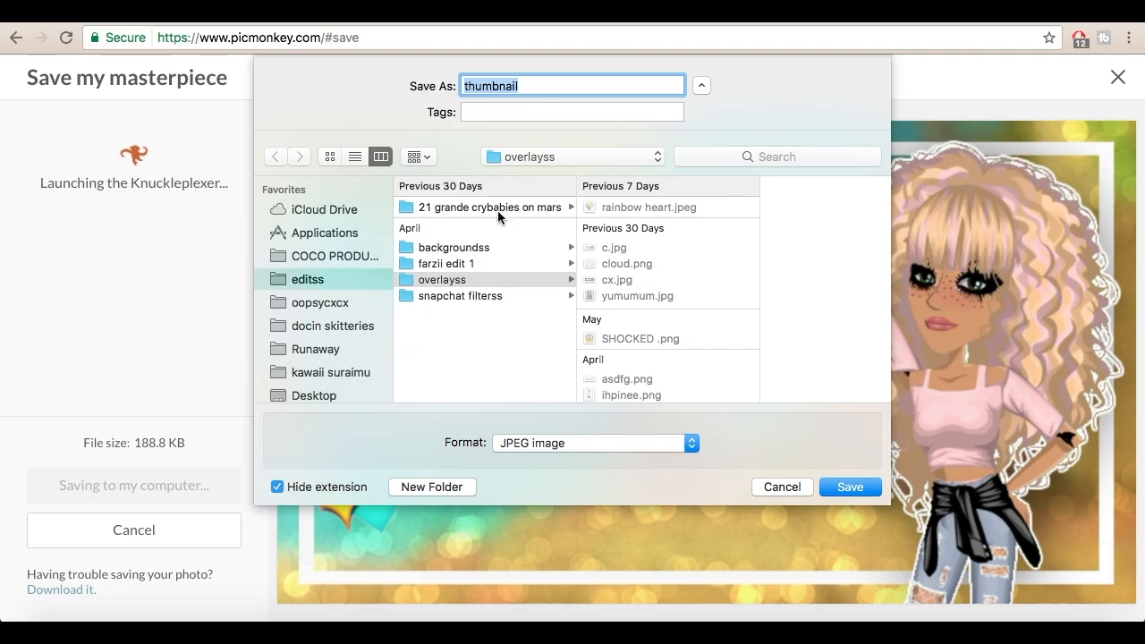
{"action": "left_click", "coordinate": [333, 256]}
{"action": "key", "text": "Return"}
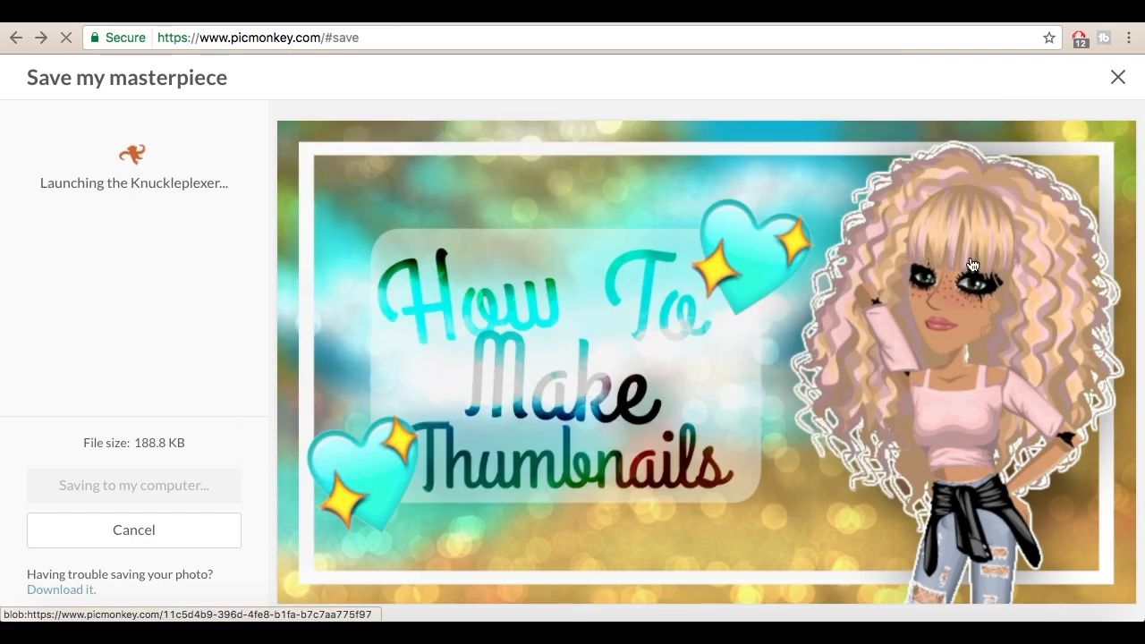